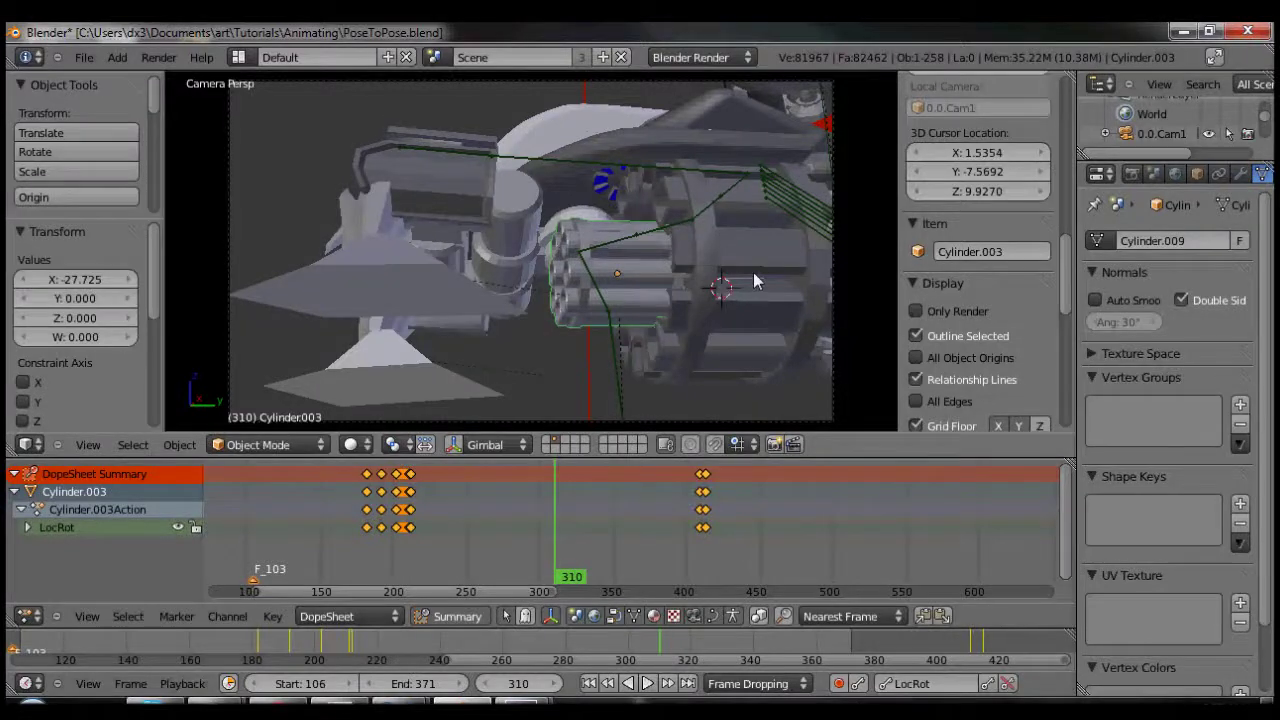
Step: Play and stop the cylinder animation, then set the current frame to 294
scroll(623, 477, down, 1)
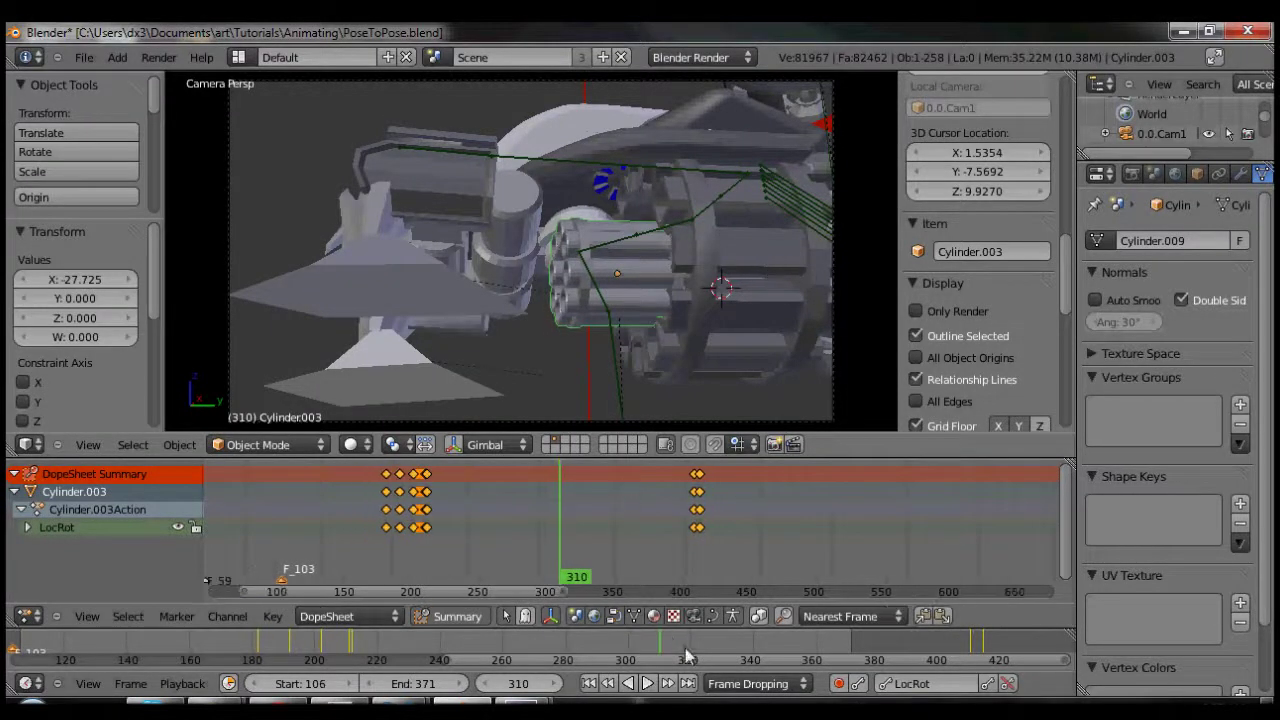
click(656, 680)
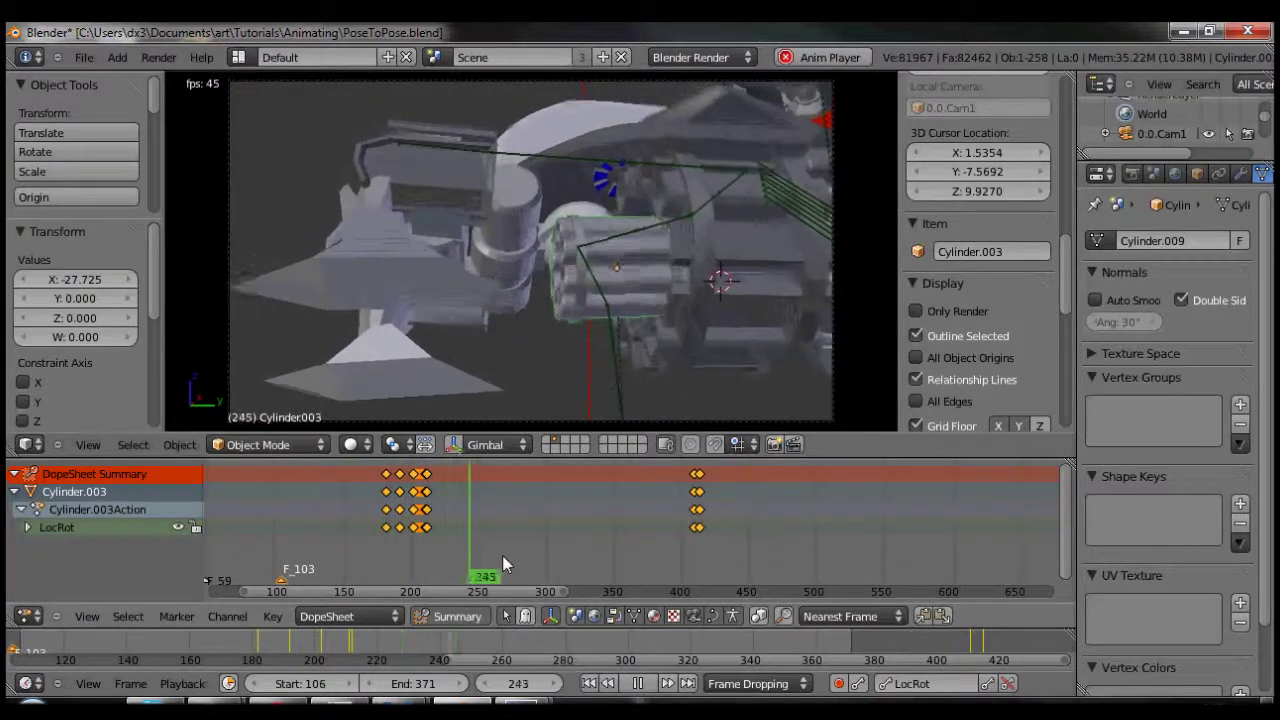
click(637, 683)
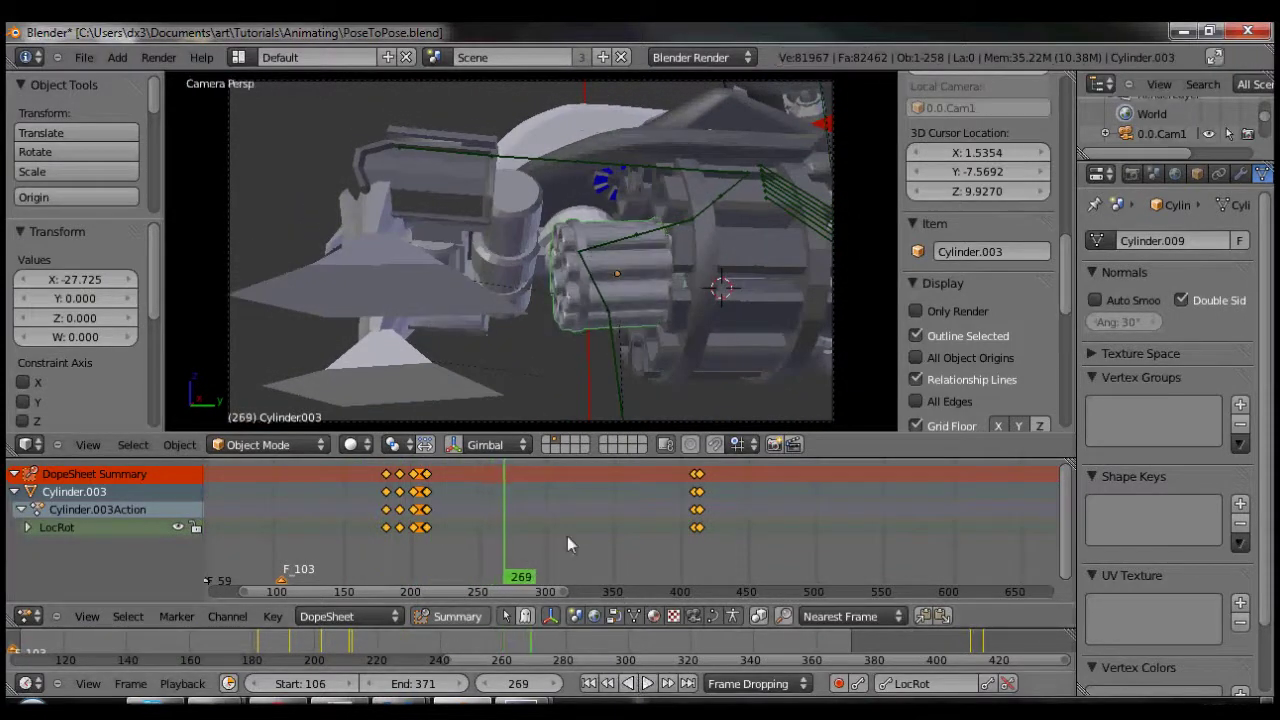
drag(504, 514, 538, 518)
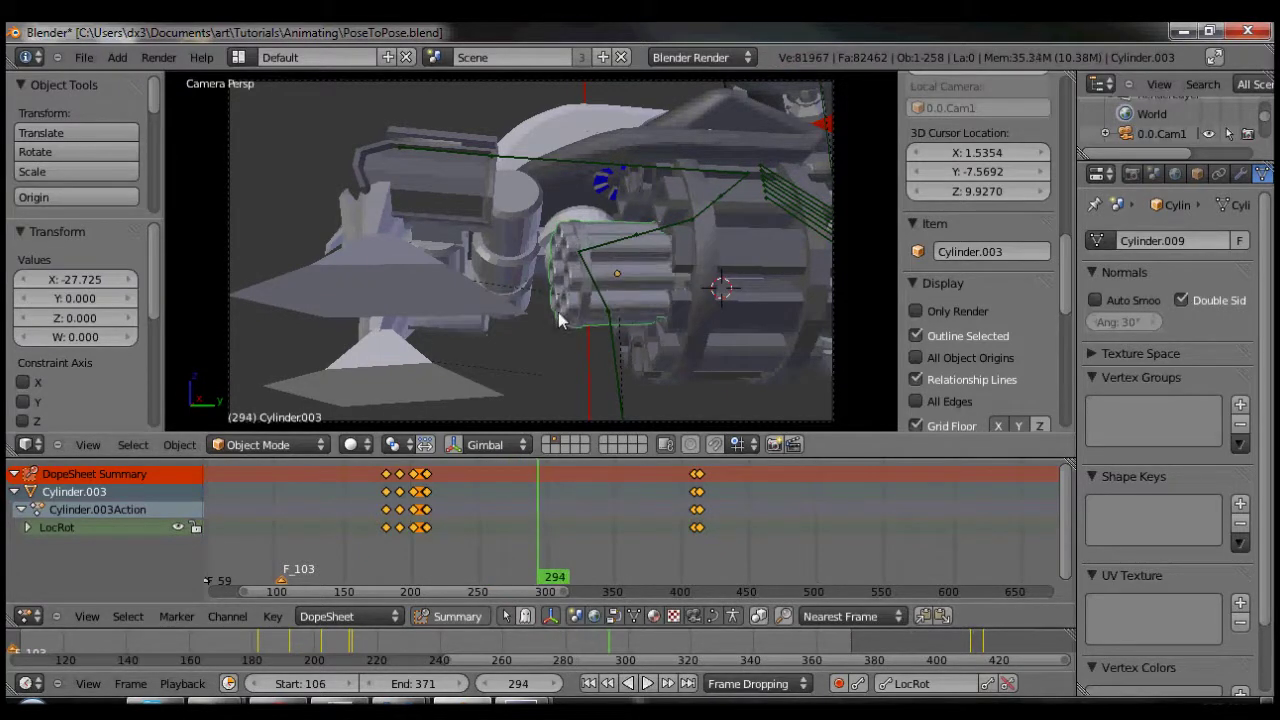
Step: Place the 3D cursor at the barrel tip in the front orthographic view
key(KP_1)
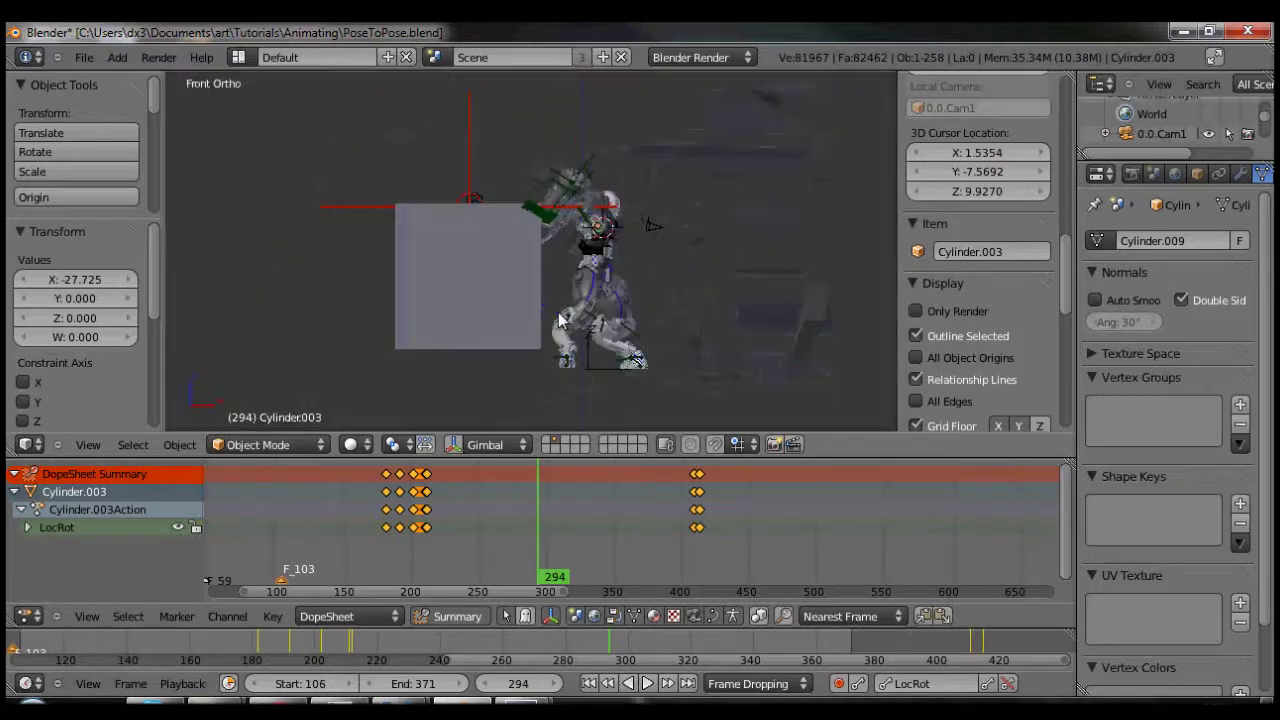
scroll(629, 230, up, 6)
scroll(565, 207, up, 4)
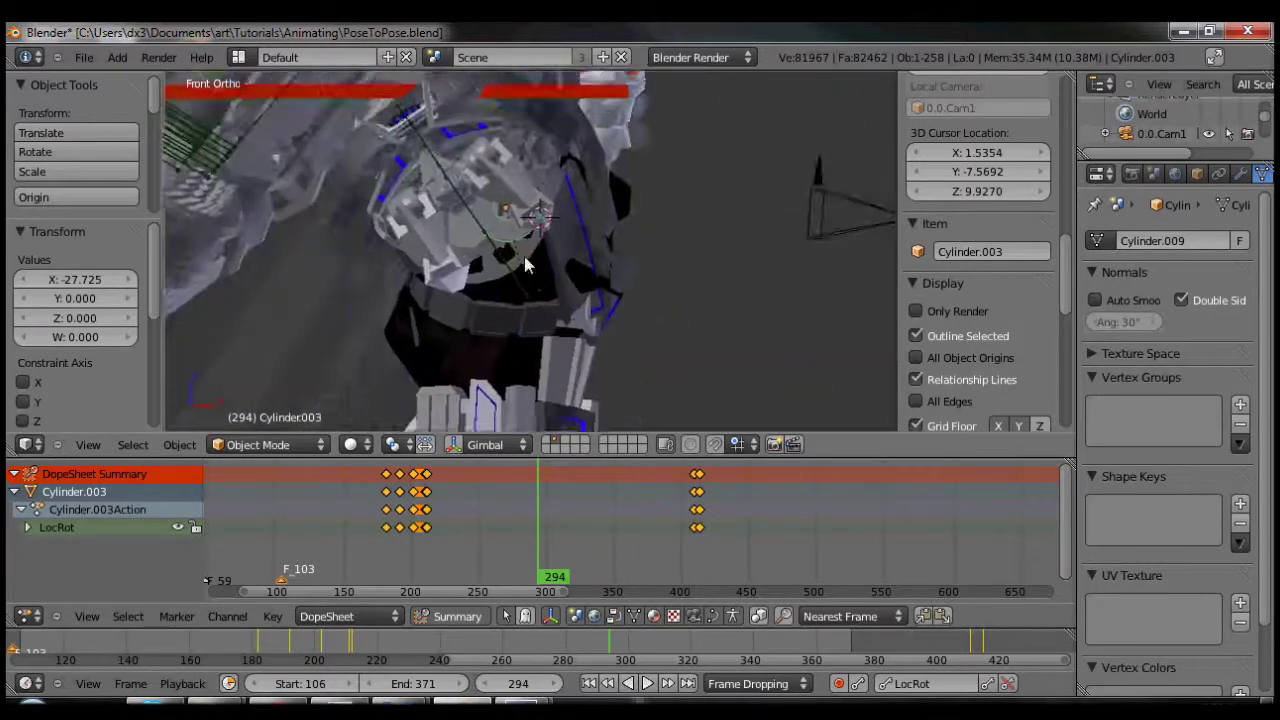
click(465, 224)
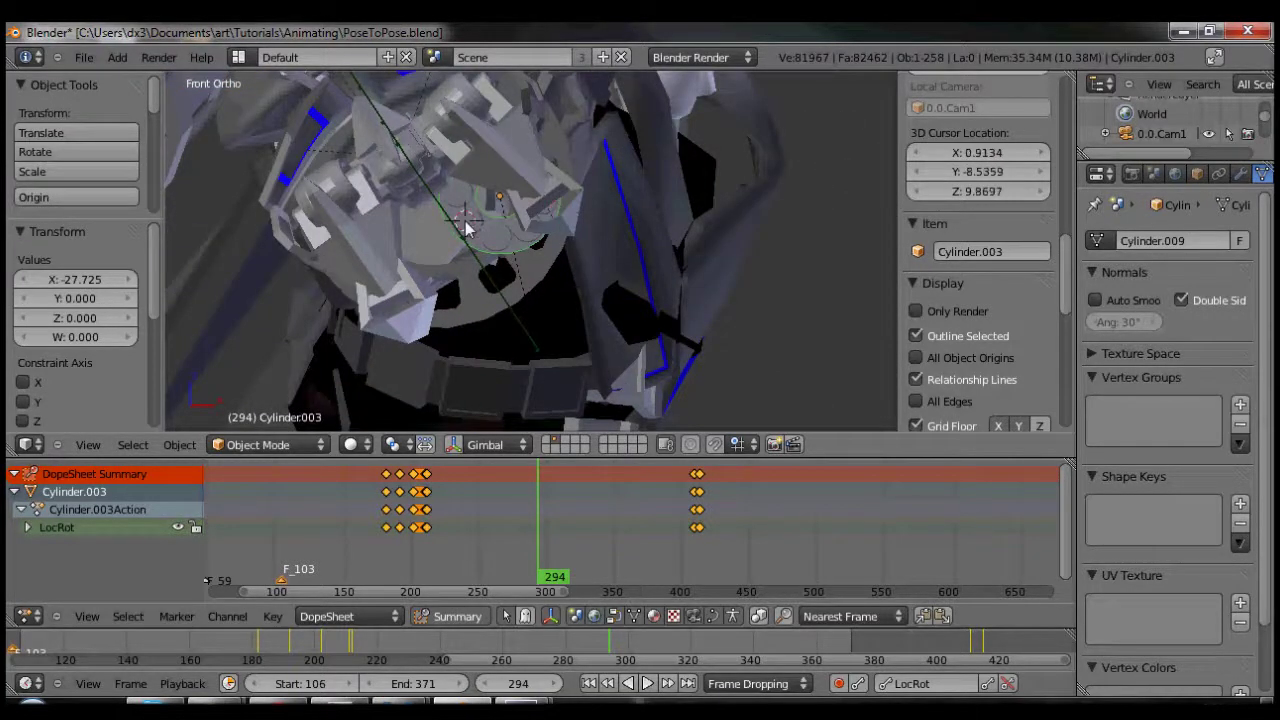
click(466, 226)
Step: Switch to the right orthographic view and bring up the Add menu's mesh primitives
key(KP_3)
scroll(468, 226, down, 3)
scroll(470, 229, up, 5)
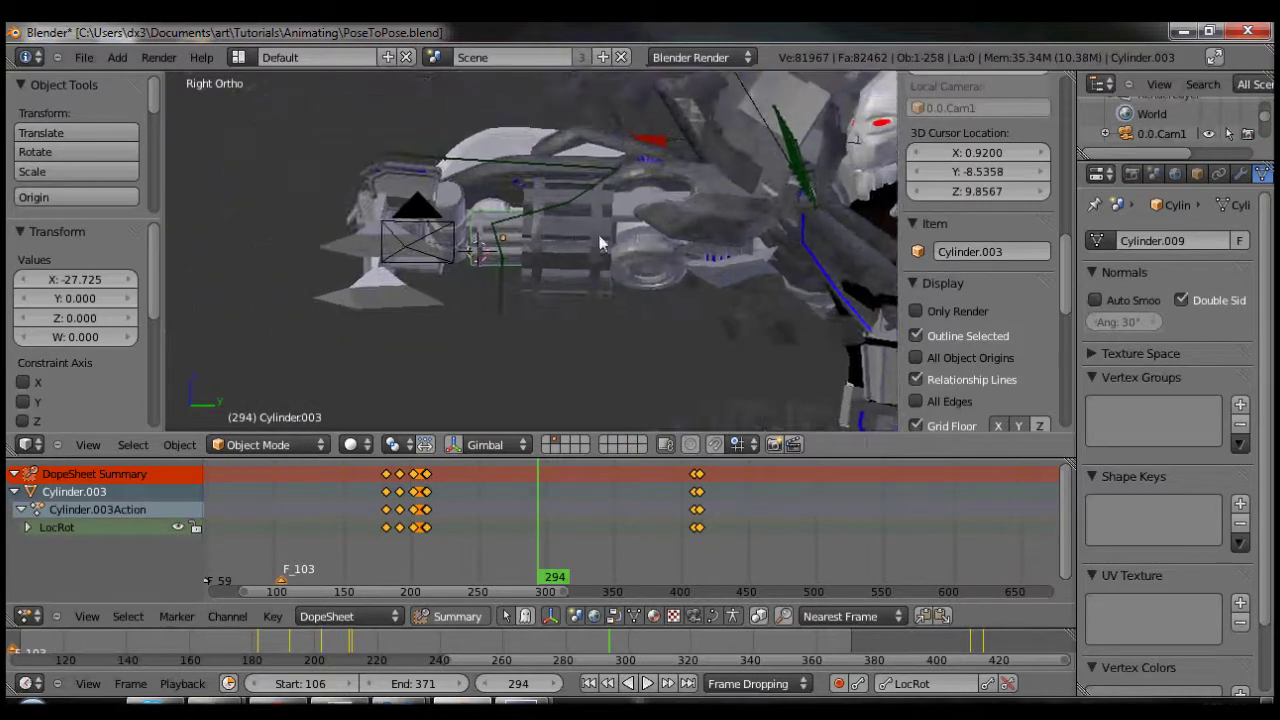
scroll(470, 280, up, 3)
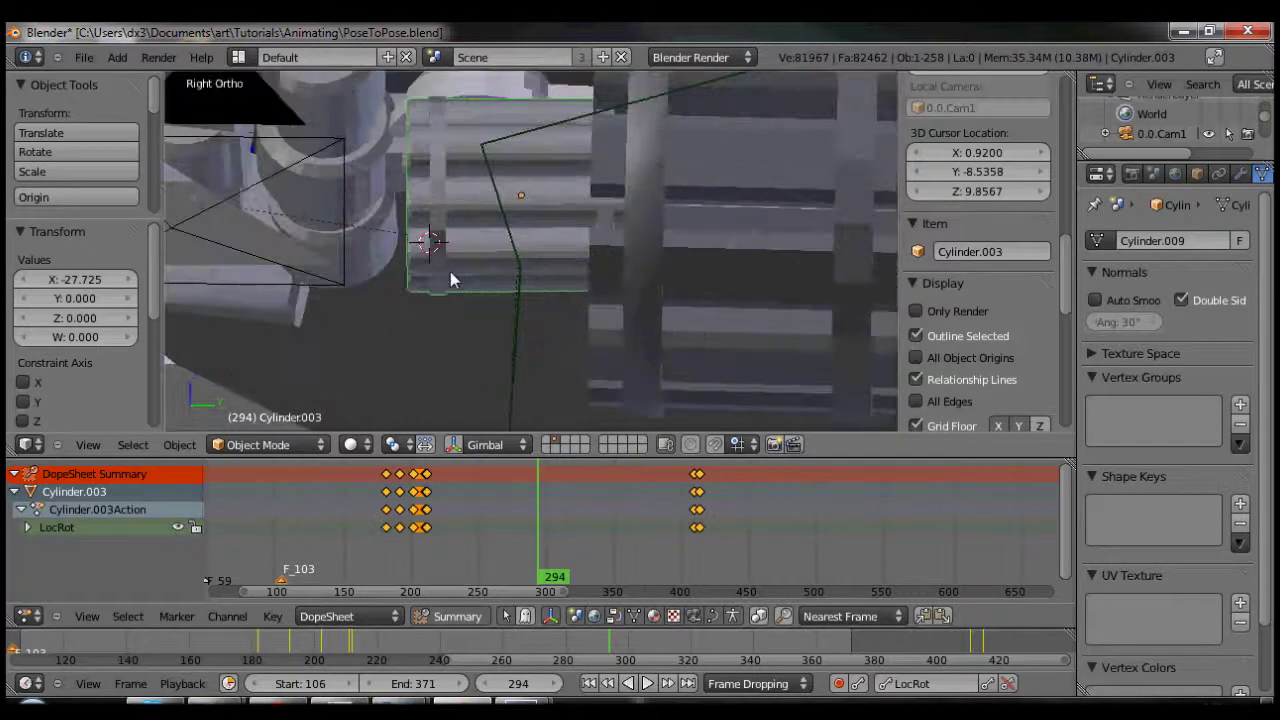
key(shift+a)
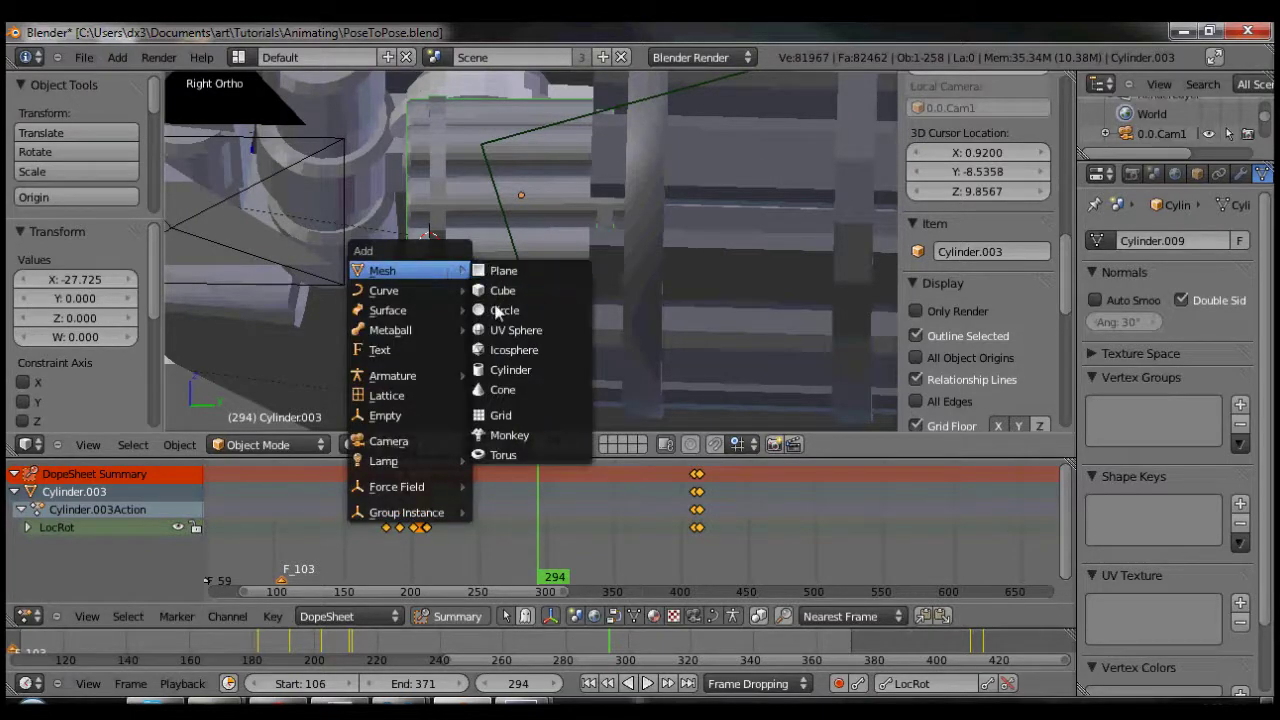
Step: Add a cylinder, then in Edit Mode shrink it, stretch it along Z, and scale it to 0.327
click(505, 369)
key(Tab)
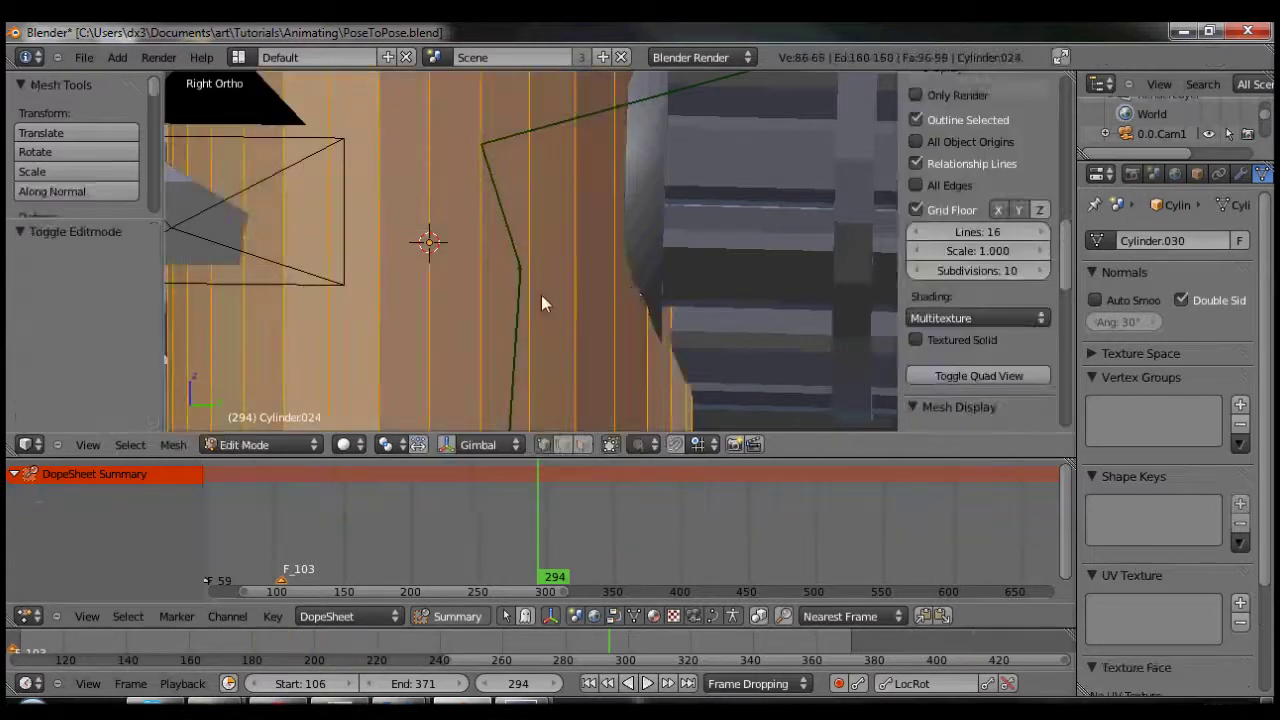
key(s)
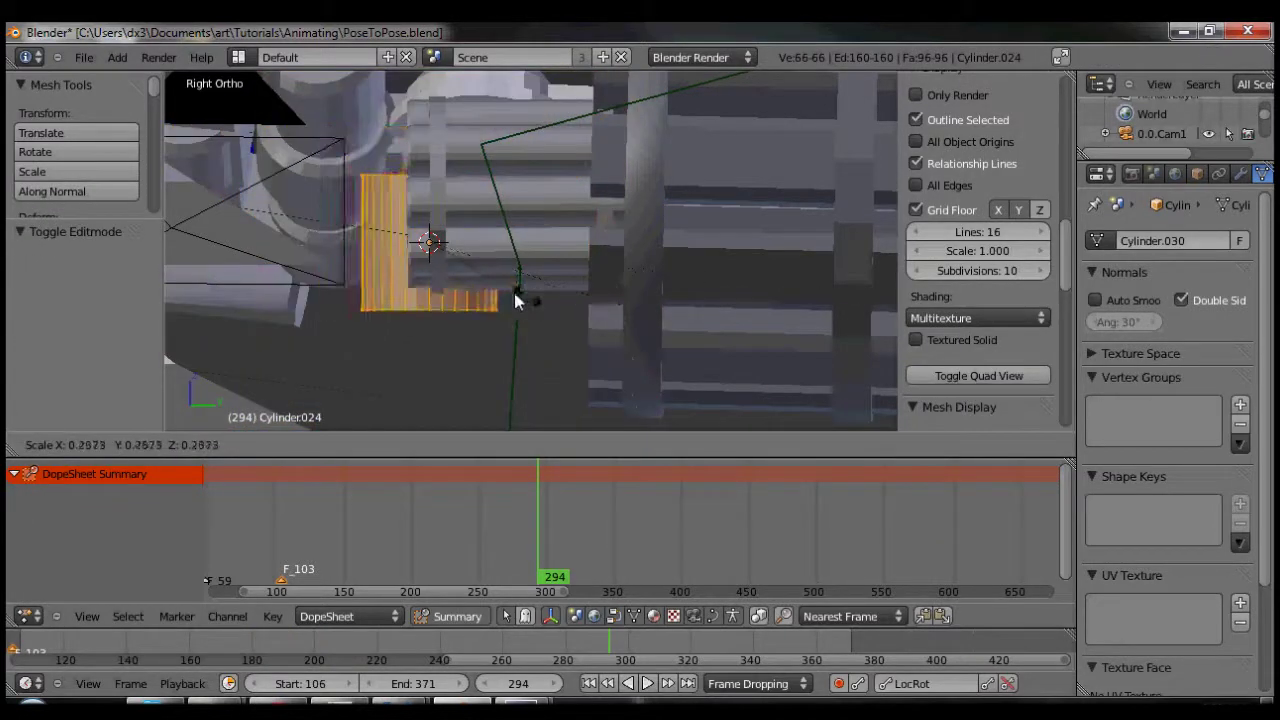
click(492, 285)
key(s)
key(z)
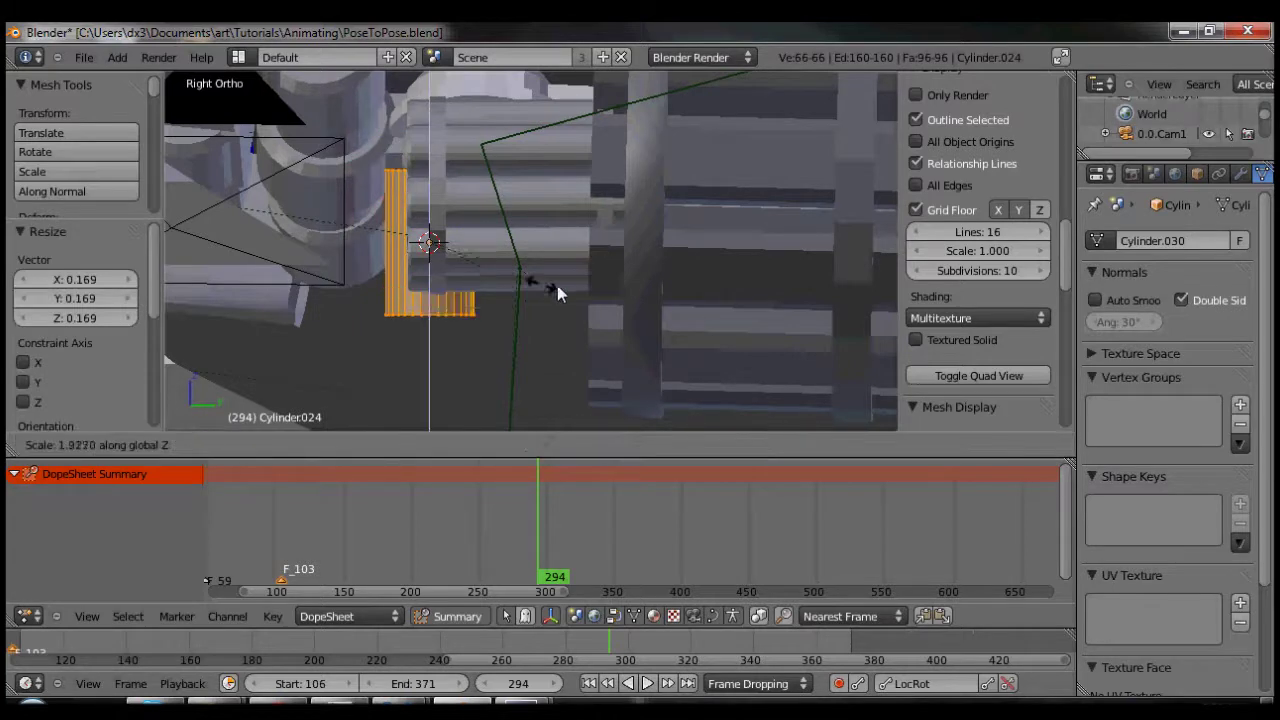
click(651, 286)
key(s)
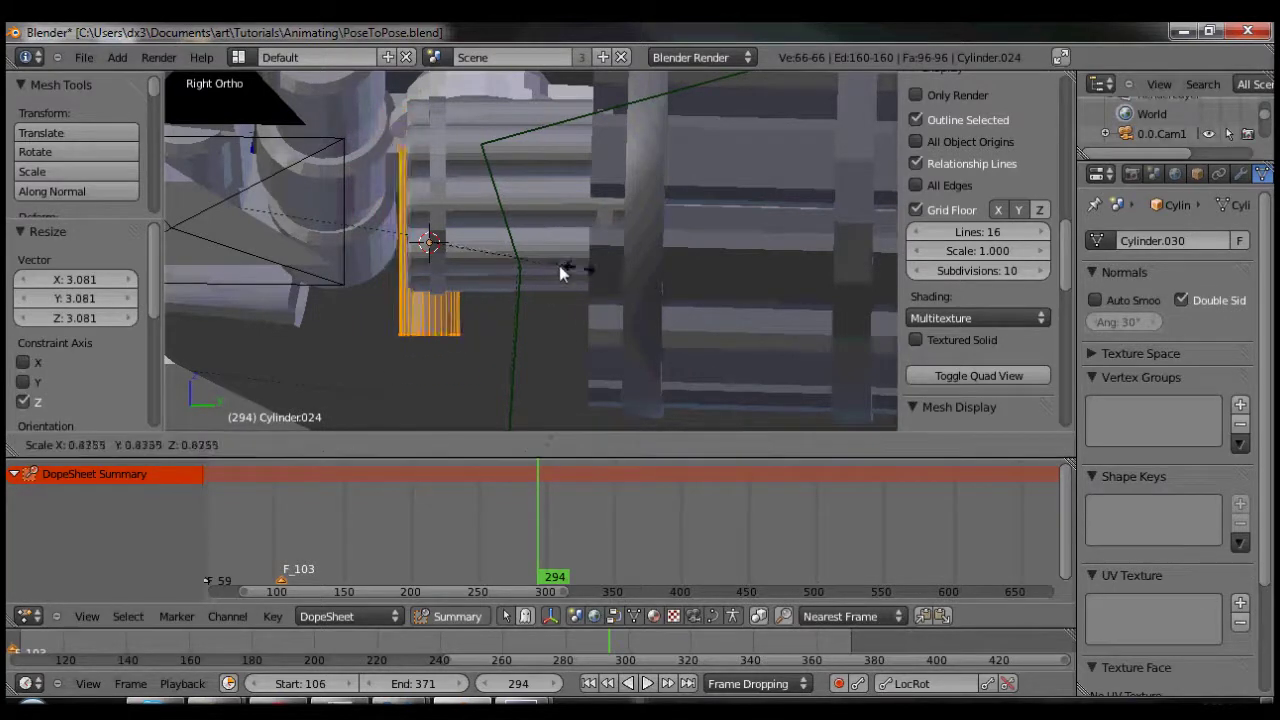
click(502, 252)
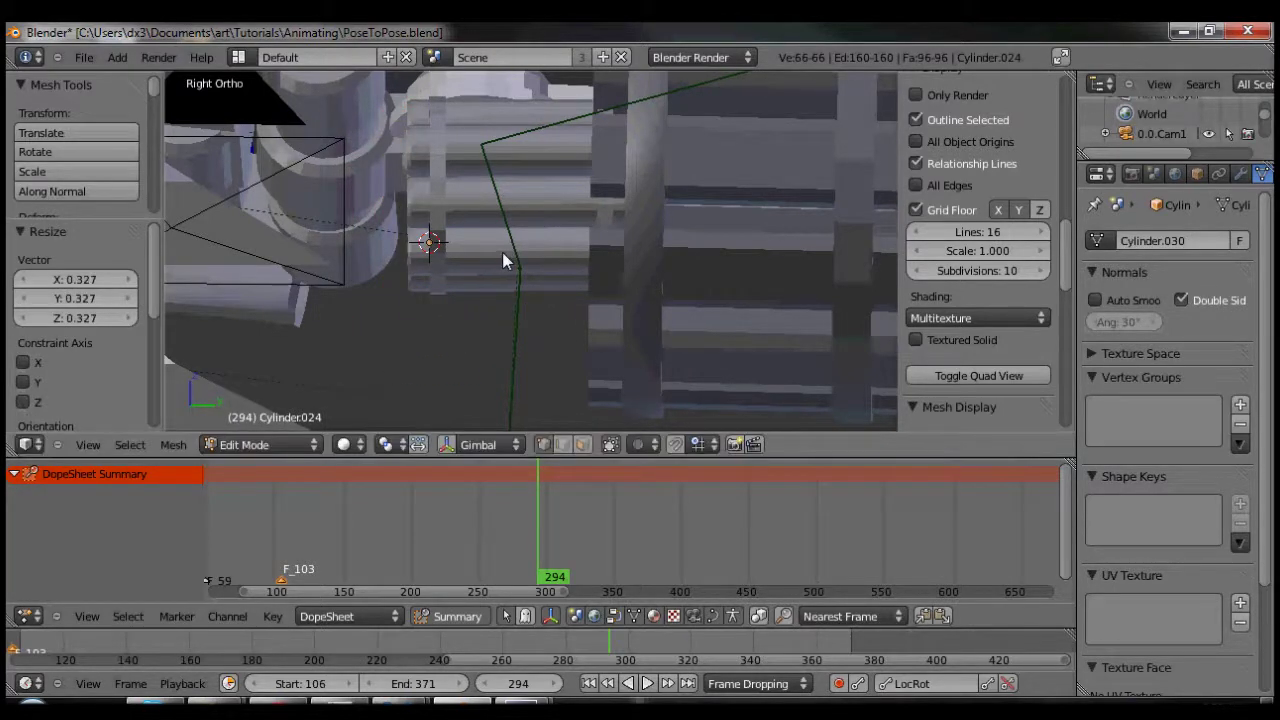
key(Tab)
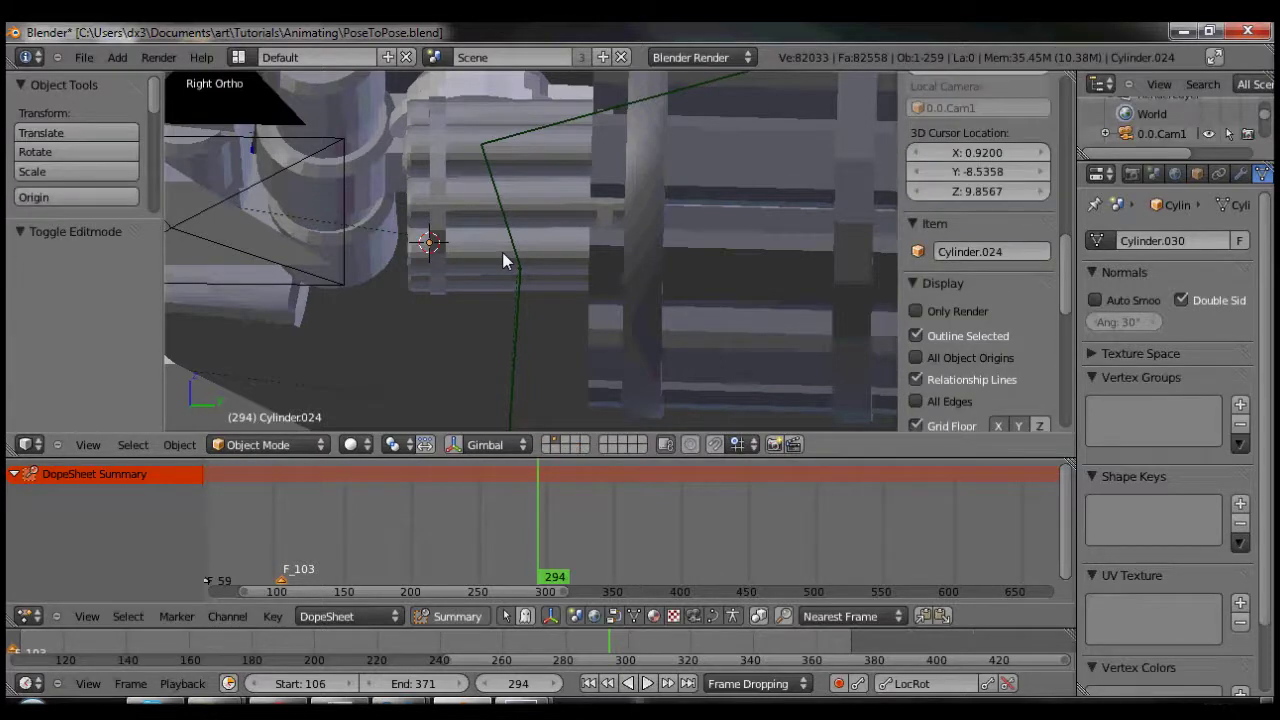
Step: Rotate the bullet cylinder 90° about the X axis
key(r)
key(x)
key(9)
key(0)
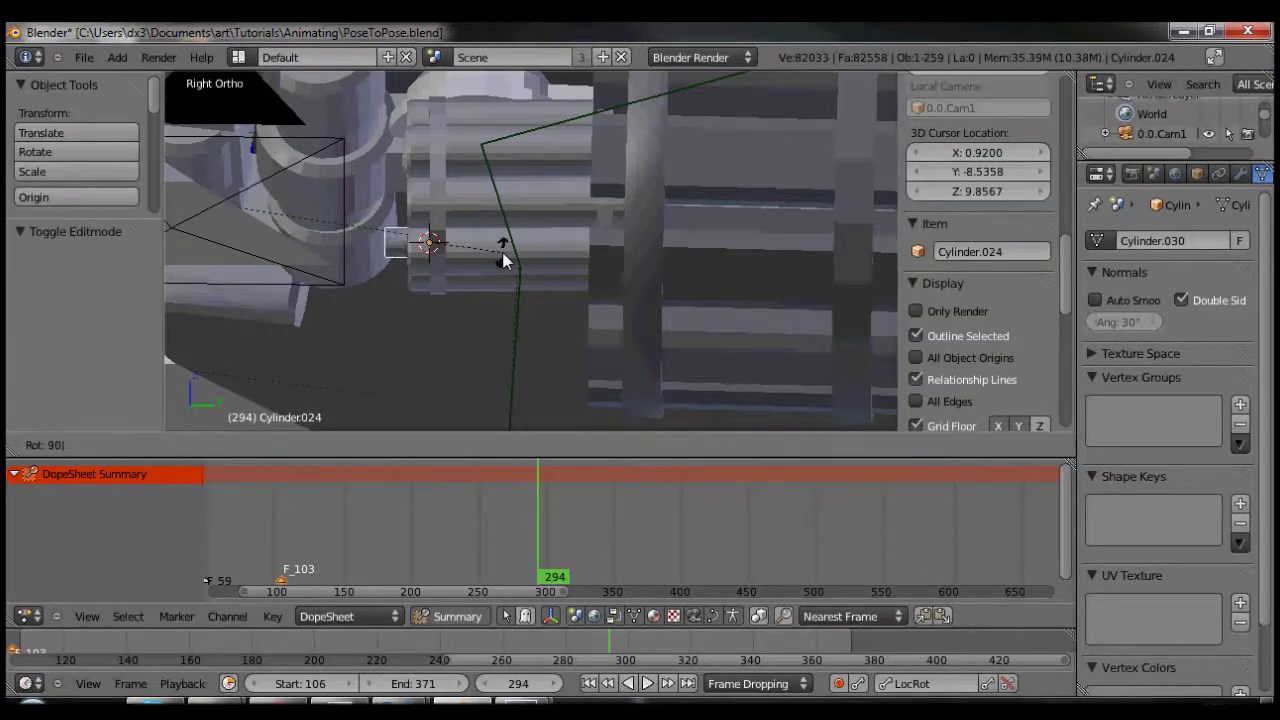
key(Return)
middle_drag(503, 261, 428, 244)
Step: In the right view, insert a LocRot keyframe for the bullet at frame 294
key(KP_3)
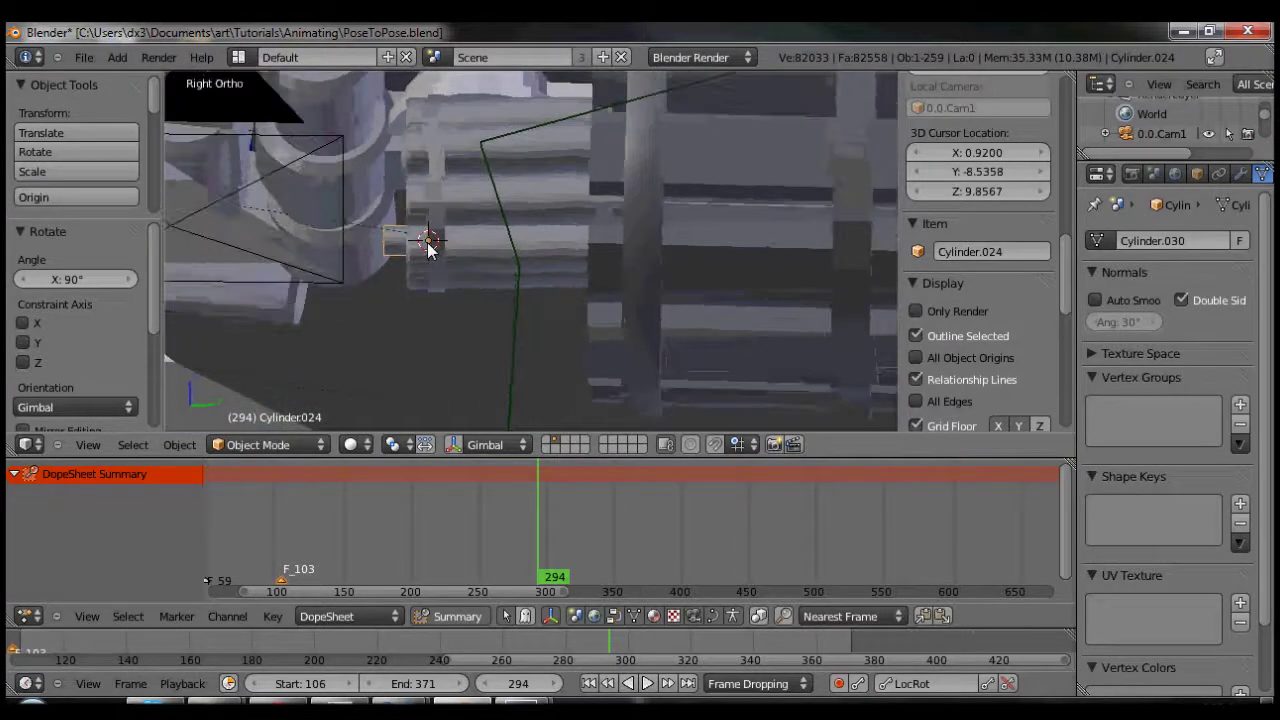
scroll(430, 245, up, 2)
scroll(435, 245, up, 3)
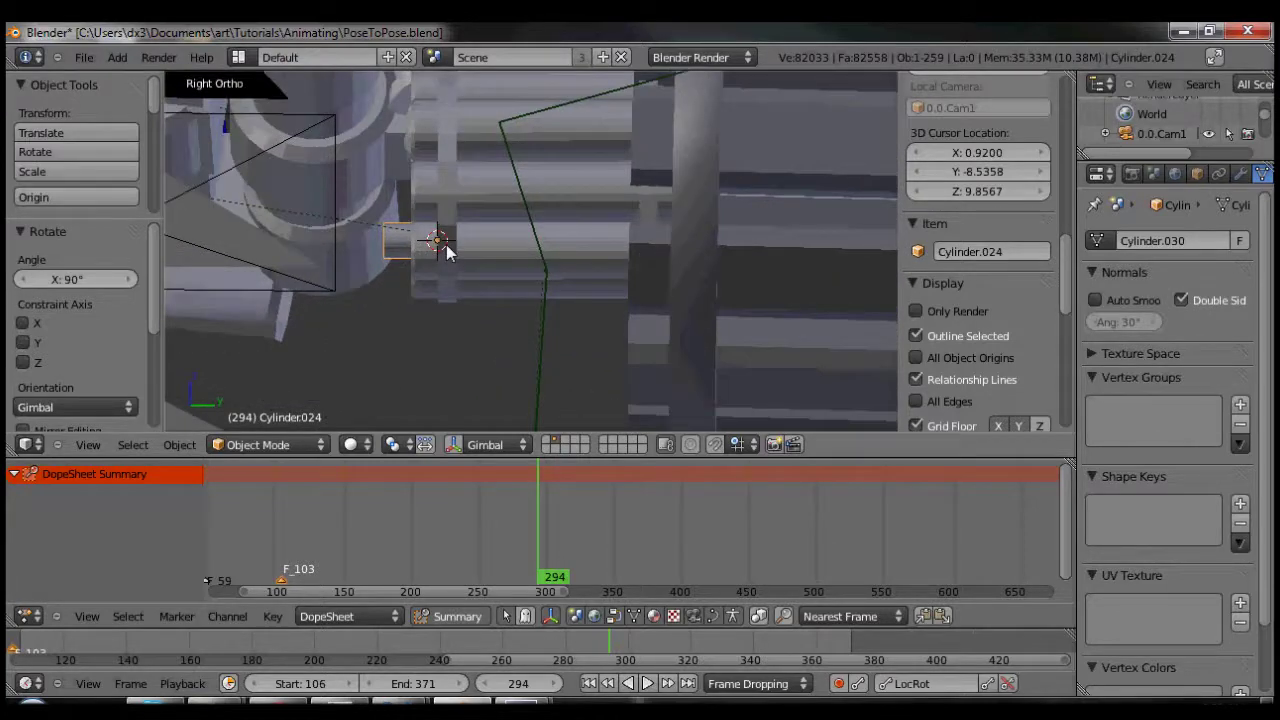
key(i)
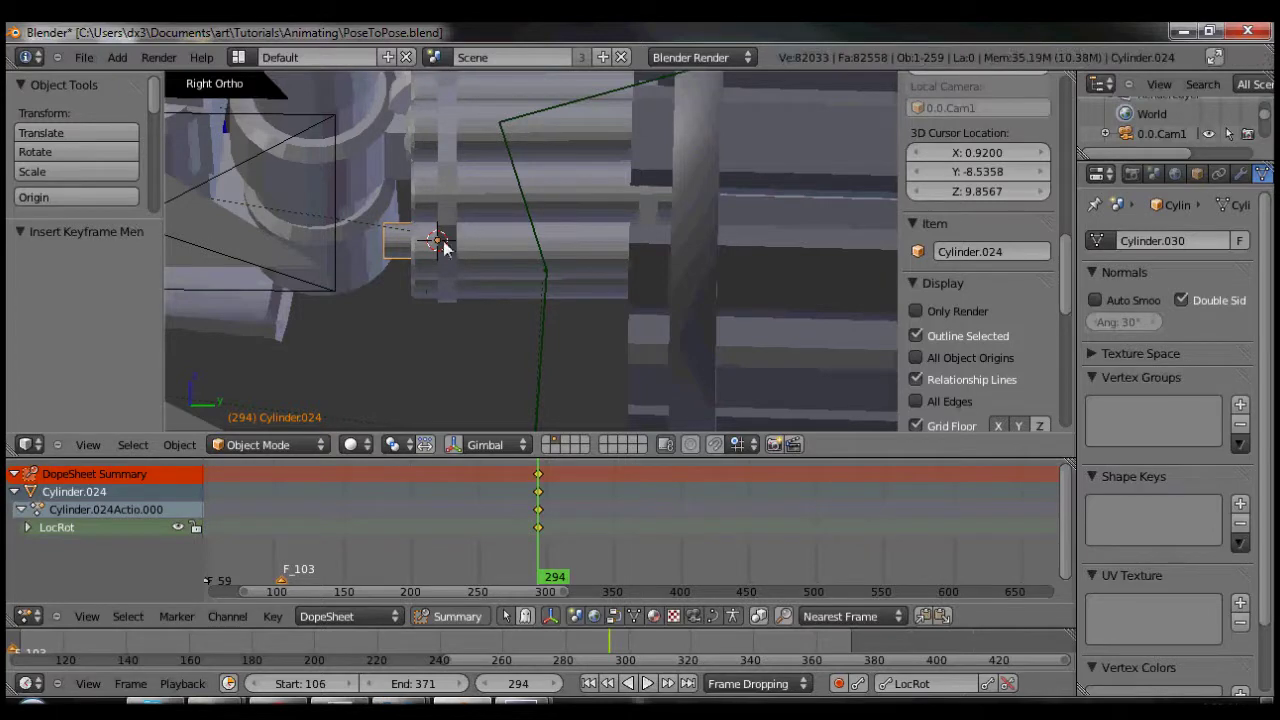
Step: Nudge the bullet along Y with the move handles, re-keying LocRot after each adjustment
click(453, 444)
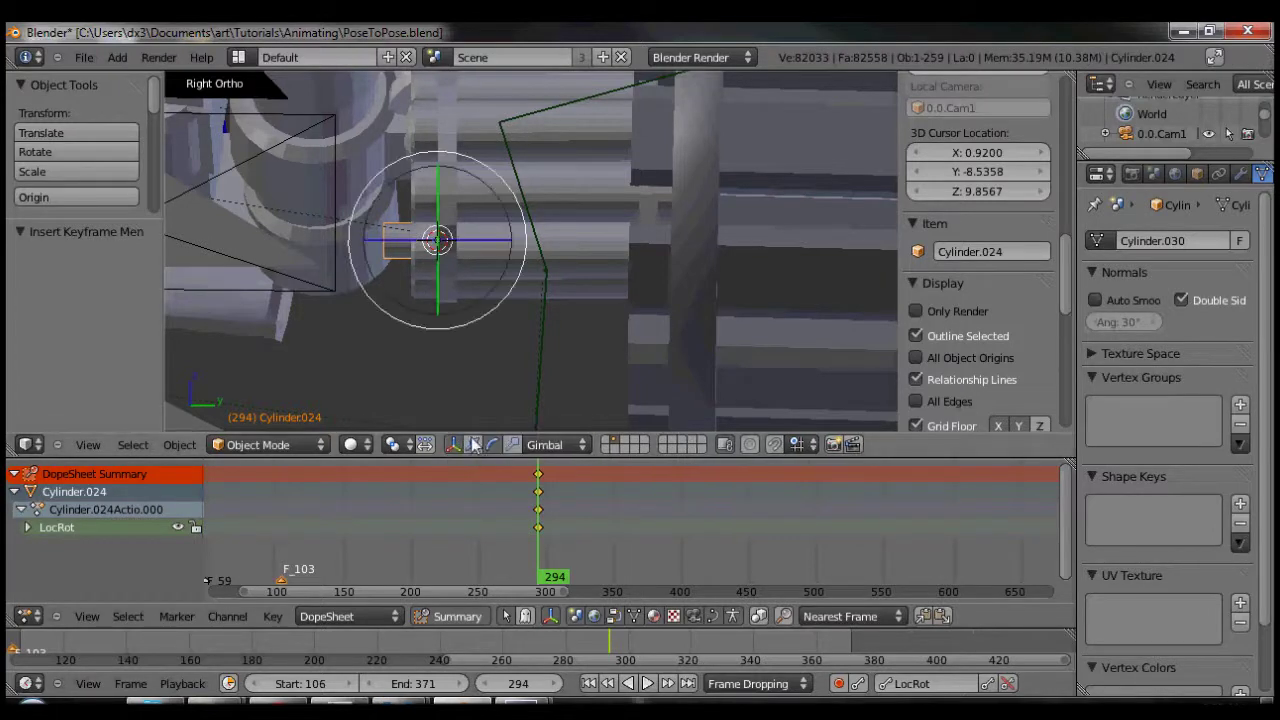
click(472, 444)
drag(503, 240, 538, 241)
key(i)
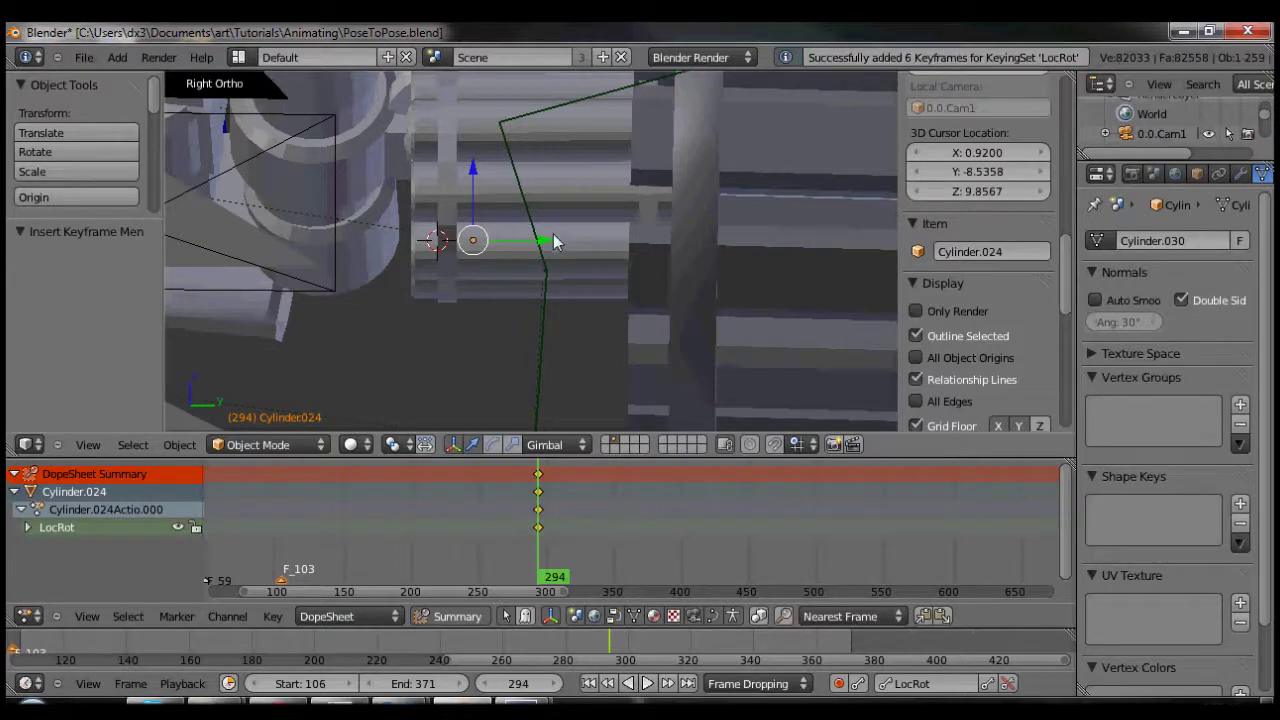
mouse_move(553, 236)
mouse_down()
mouse_move(494, 258)
mouse_move(553, 243)
mouse_up()
key(i)
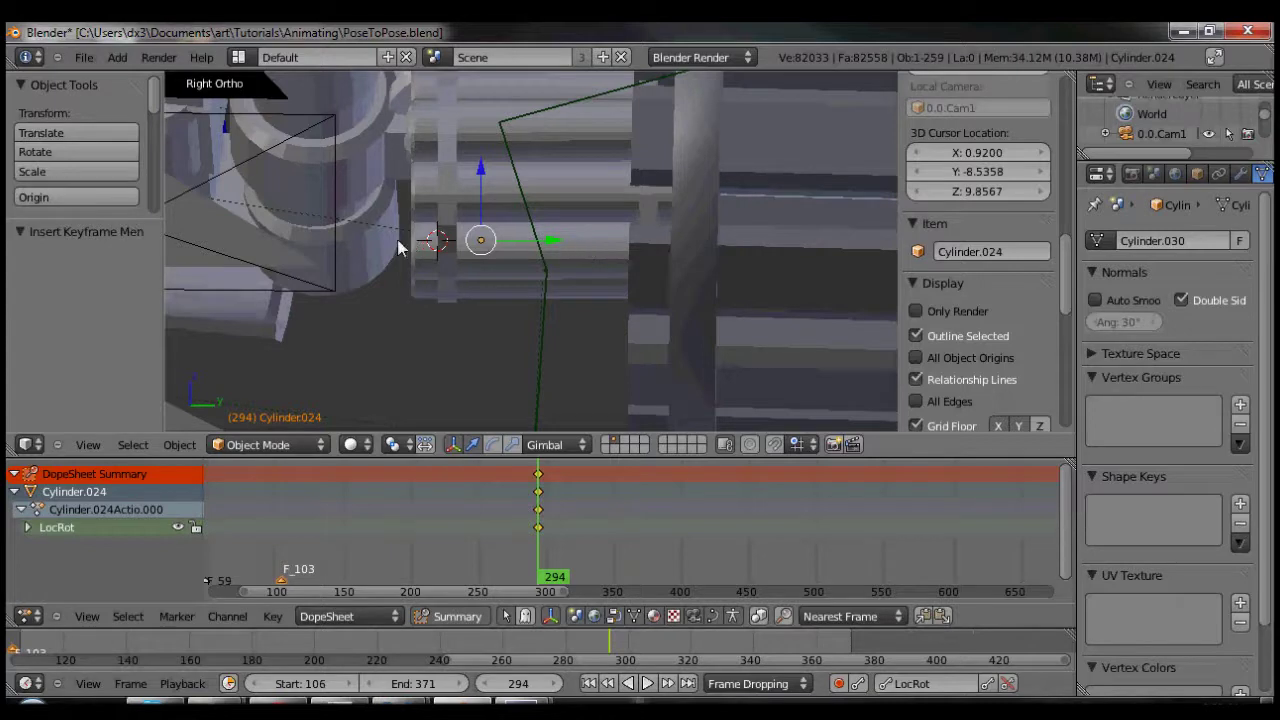
middle_drag(530, 234, 608, 380)
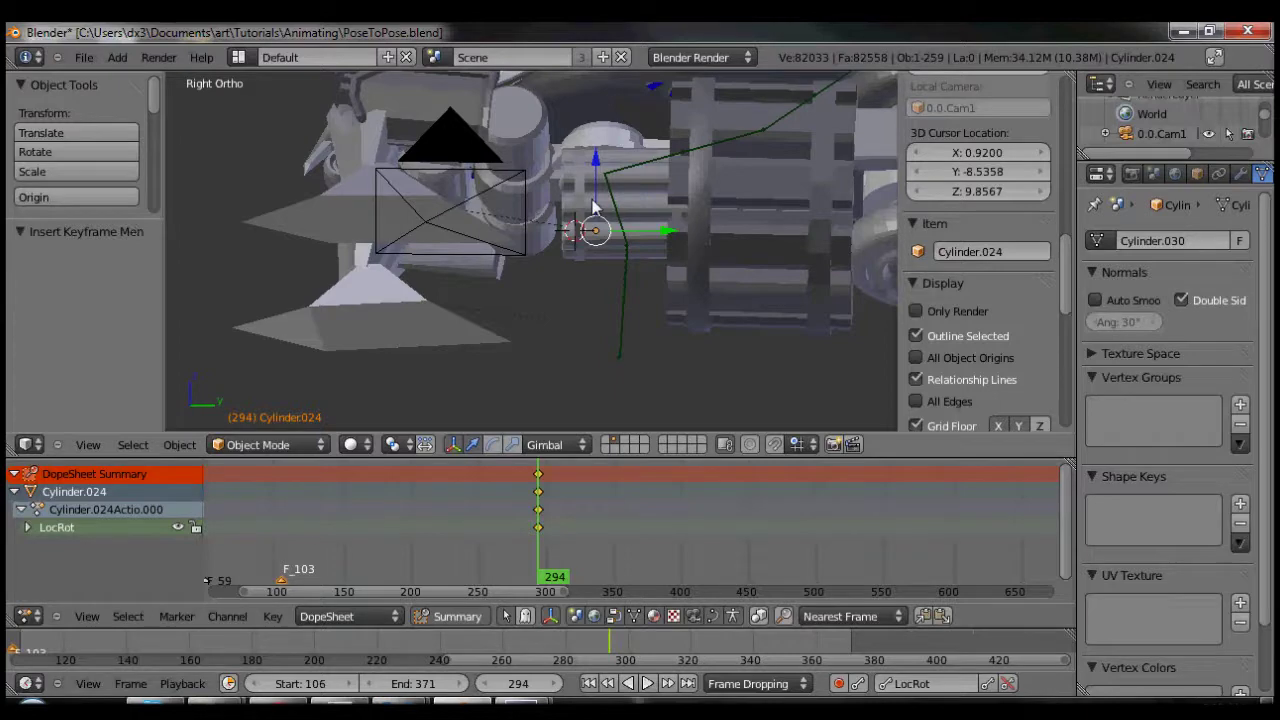
Step: At frame 293, move the bullet -100 along Z and keyframe it there
key(Left)
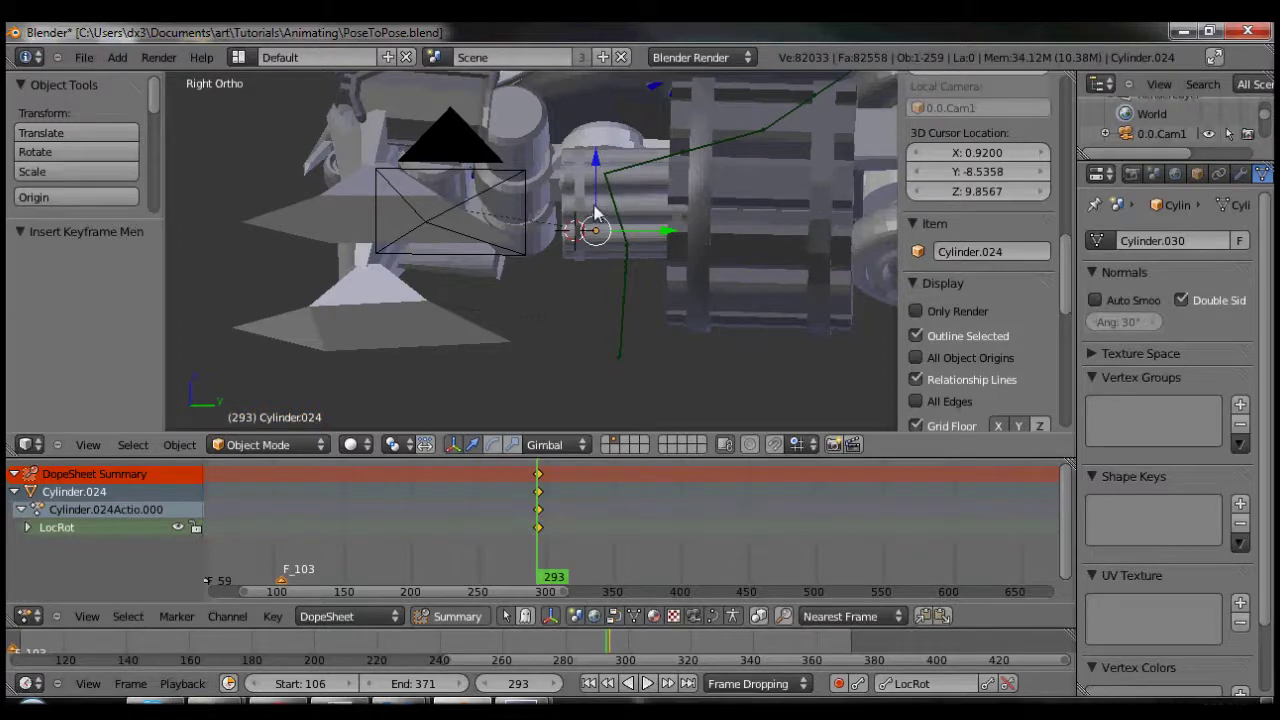
scroll(595, 213, down, 4)
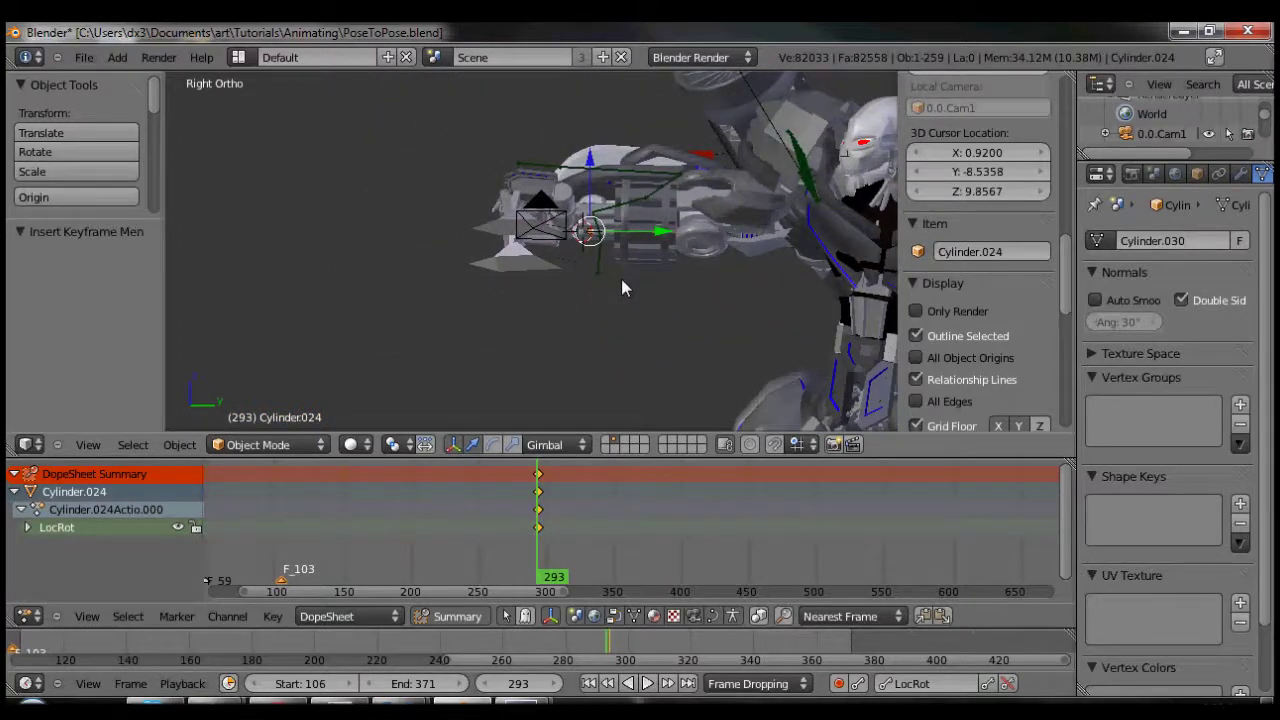
key(g)
key(z)
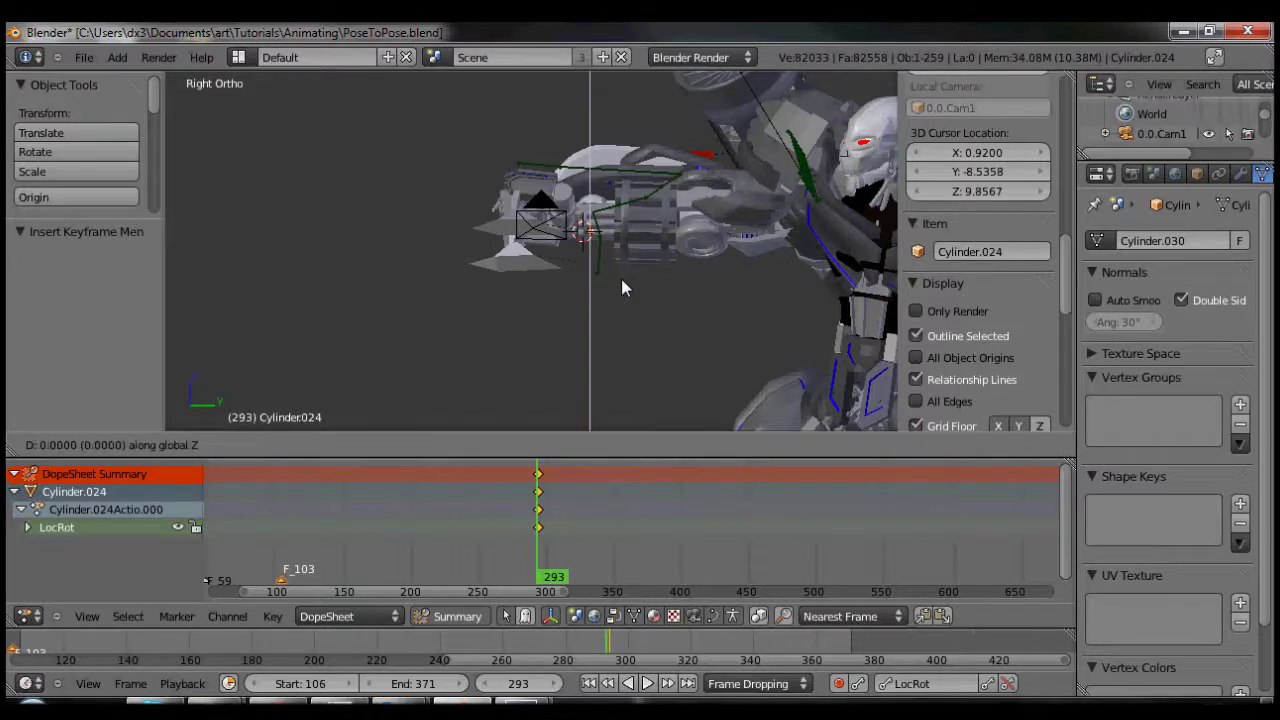
text(-100)
key(Return)
scroll(621, 277, up, 4)
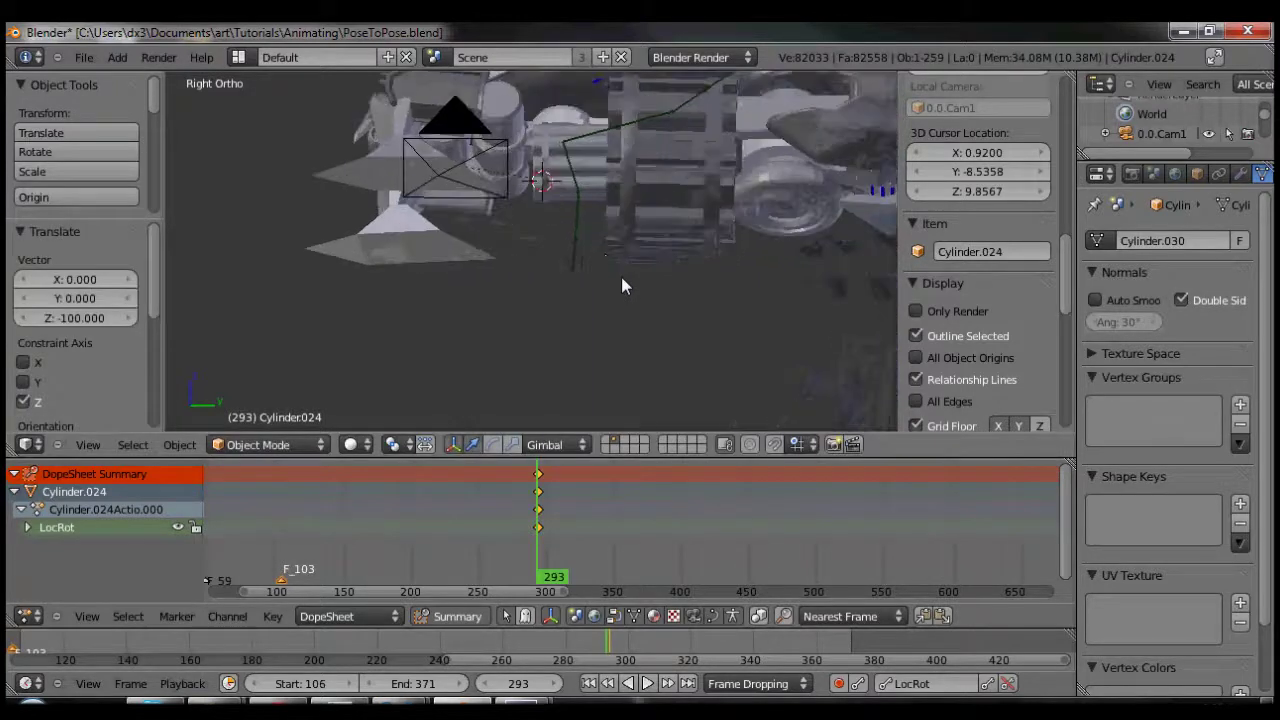
key(i)
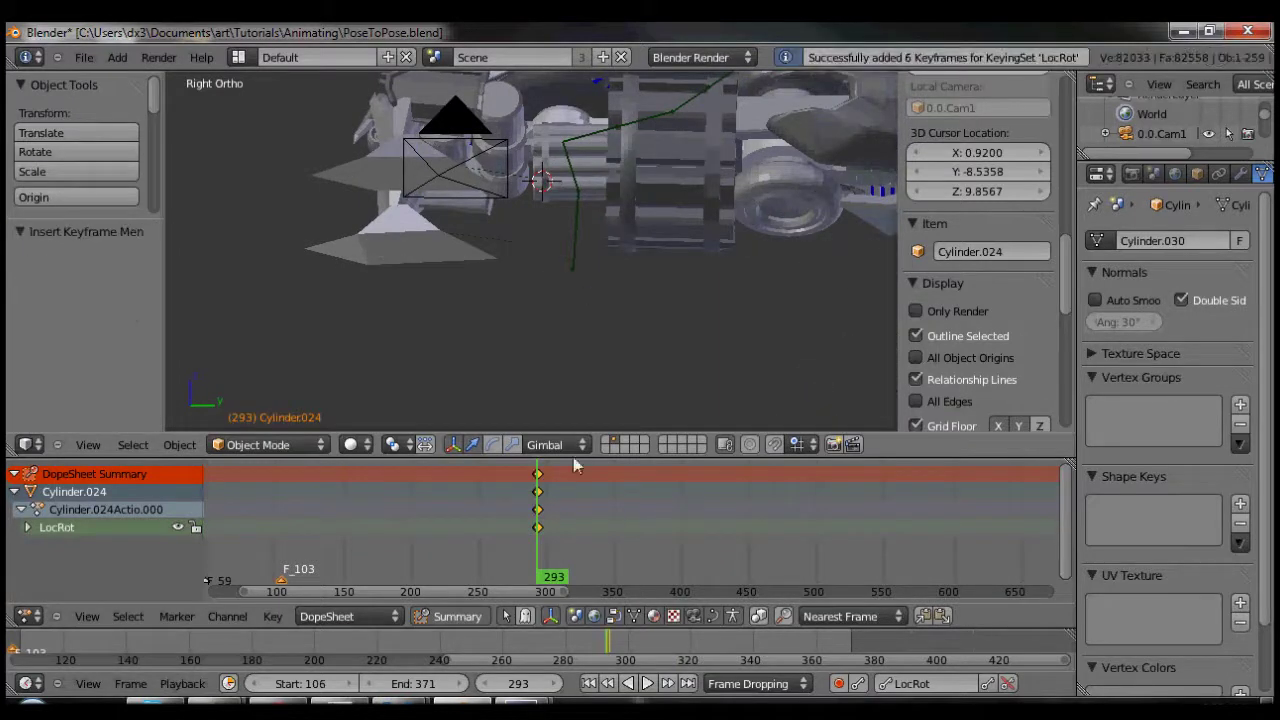
Step: At frame 314, slide the bullet 3.454 along negative Y and key LocRot
click(538, 500)
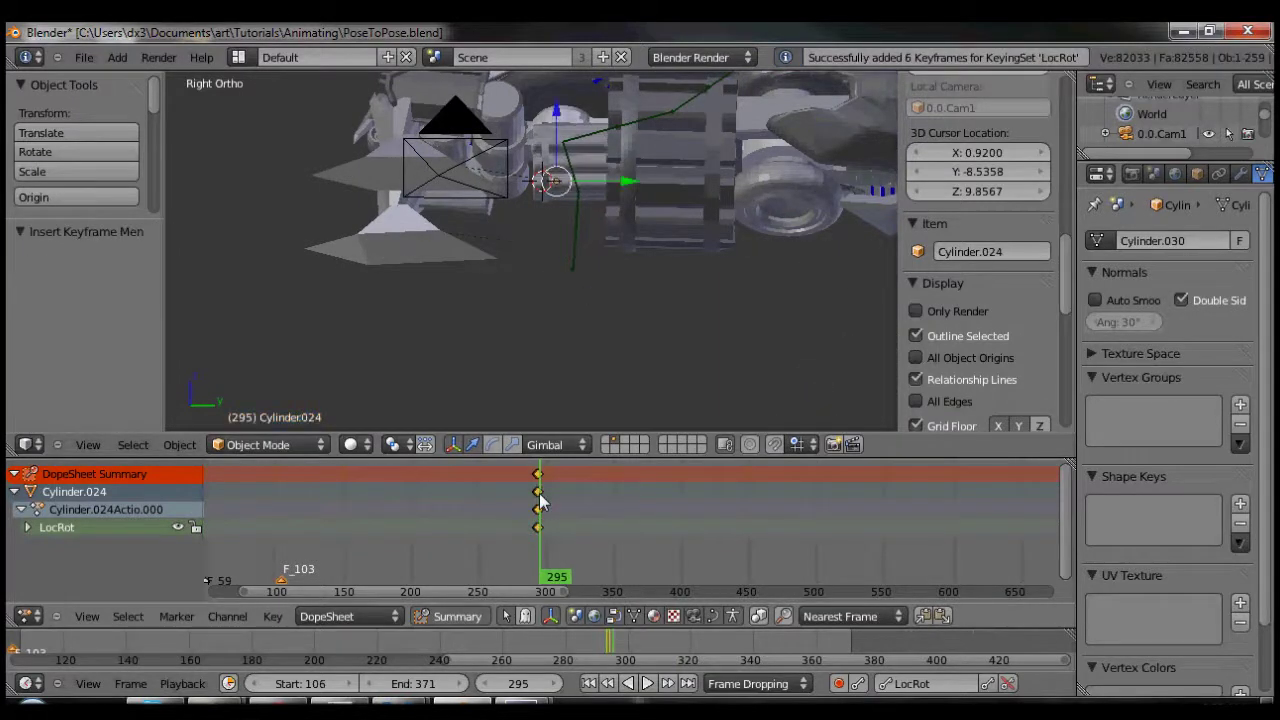
click(537, 497)
click(538, 490)
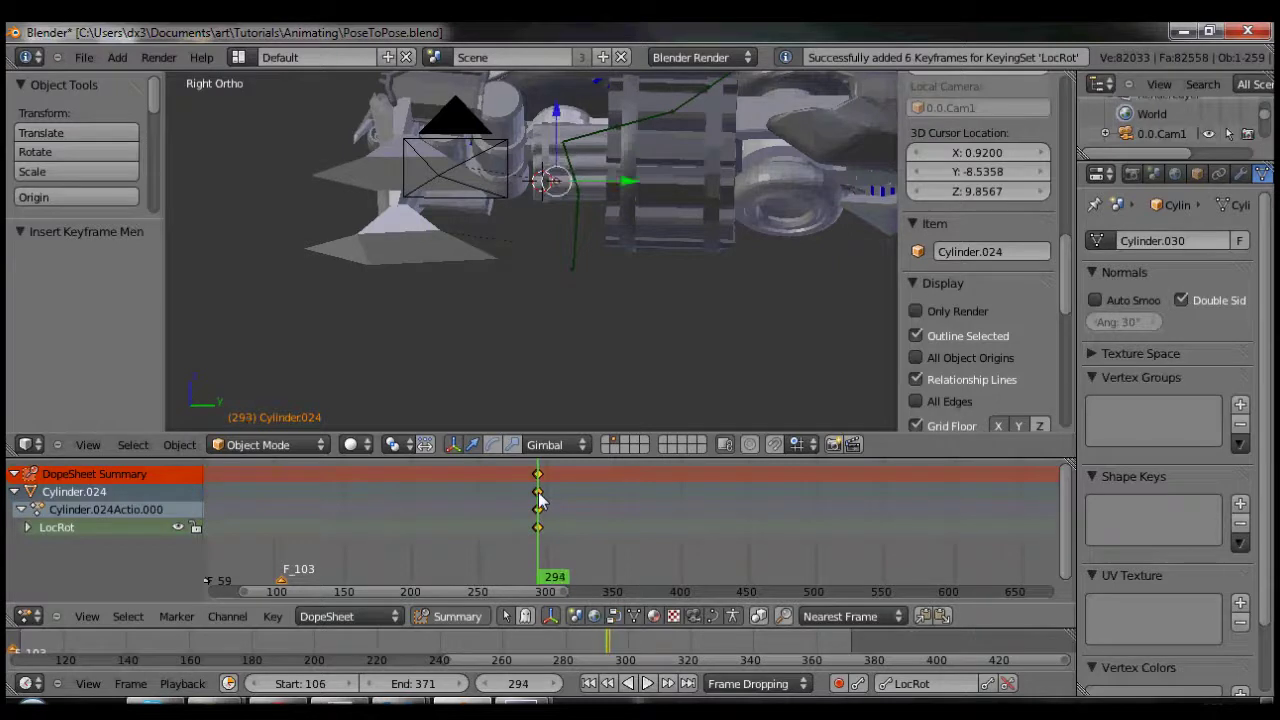
key(shift+Up)
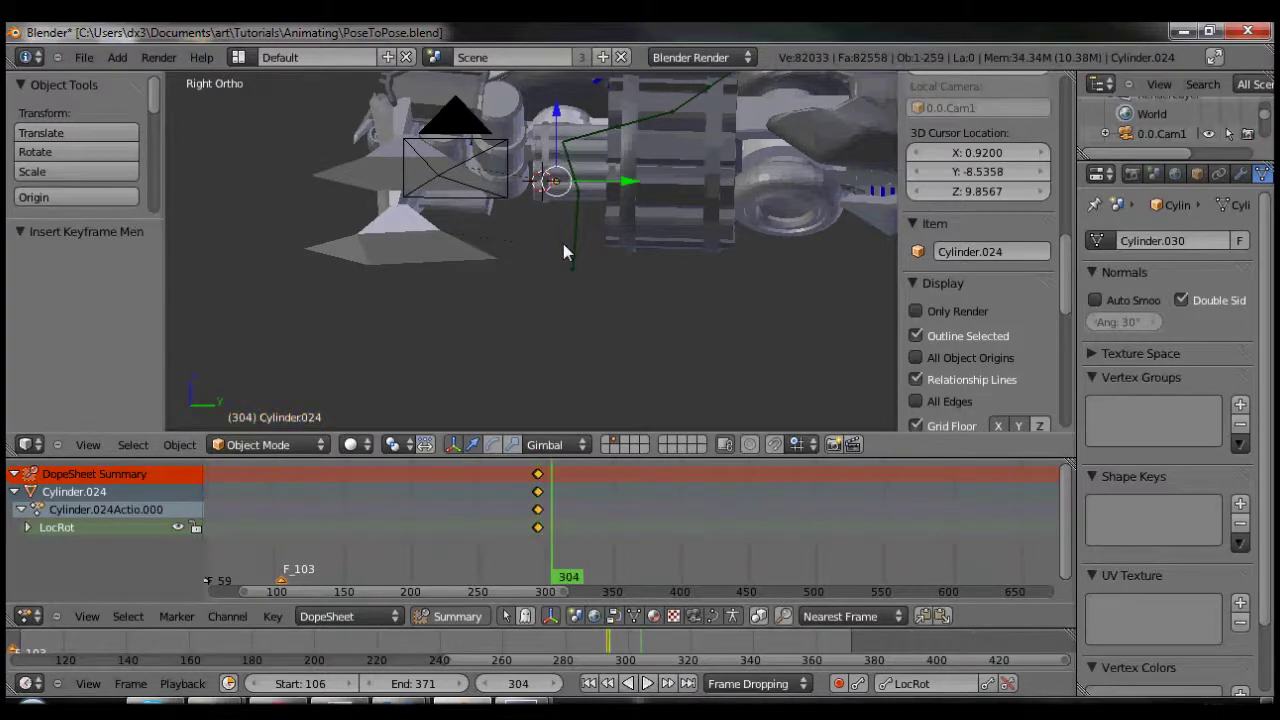
key(shift+Up)
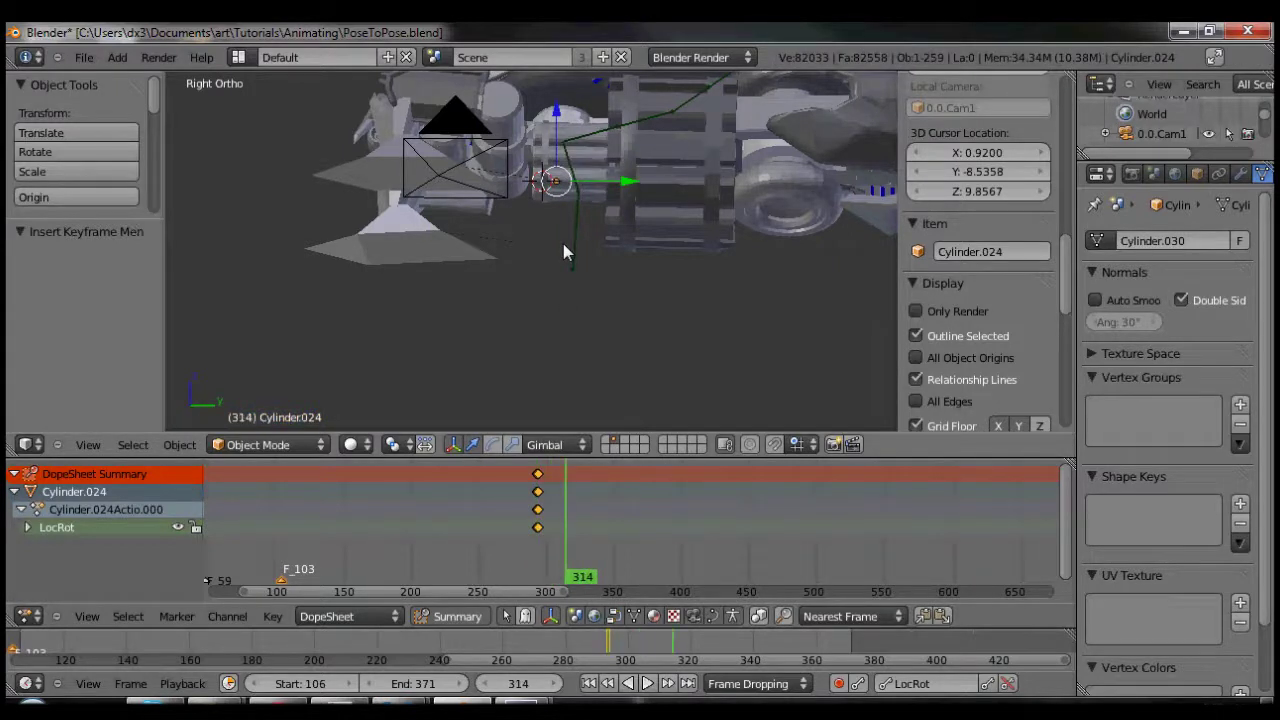
drag(628, 183, 280, 190)
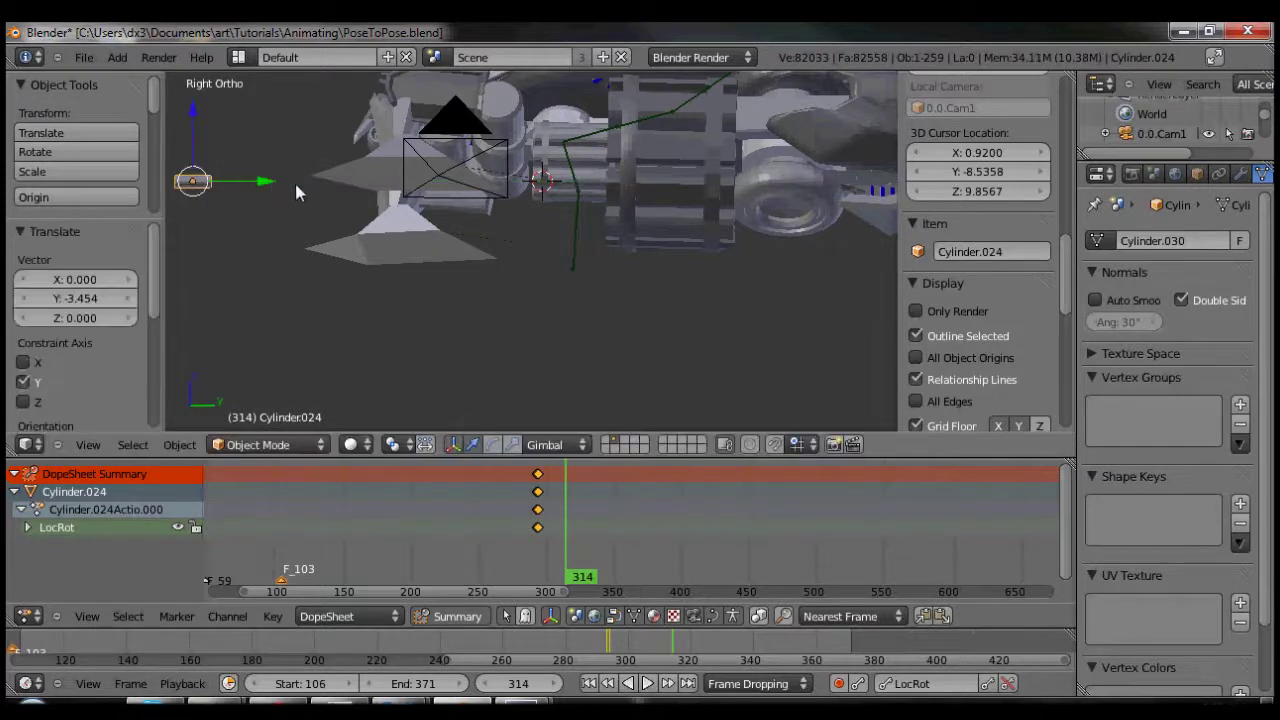
key(i)
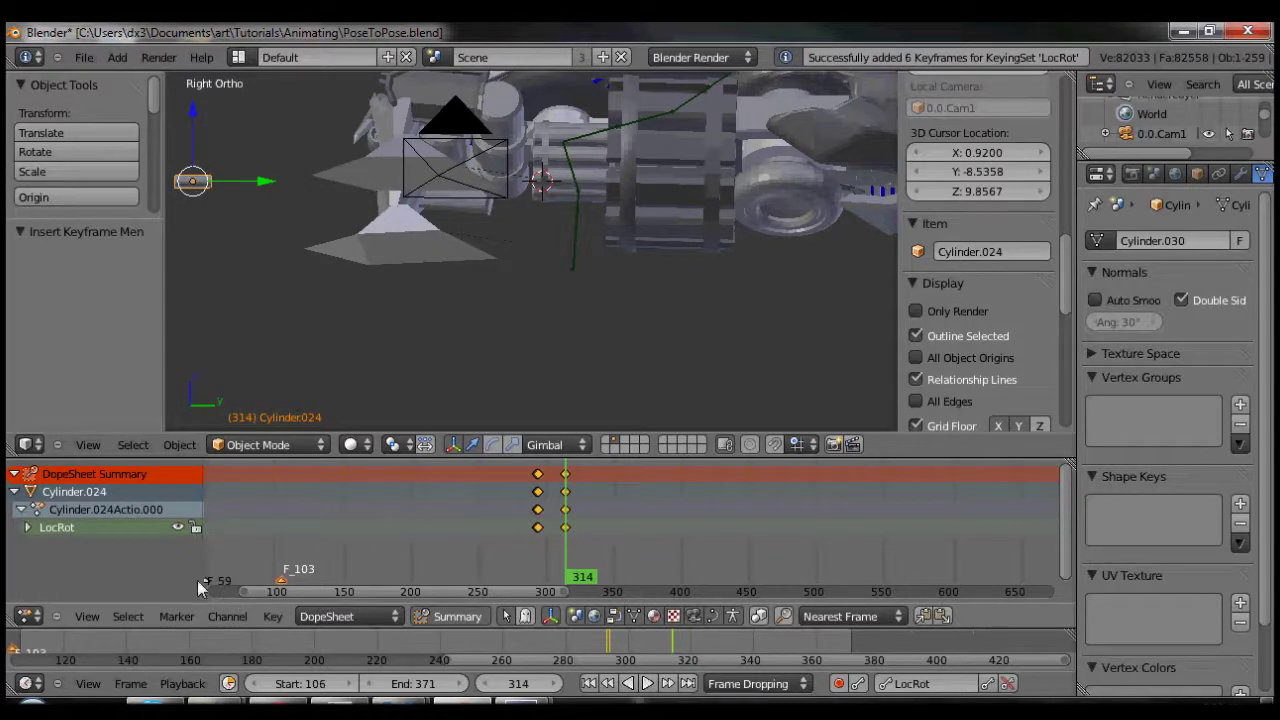
Step: Turn the lower area into the Graph Editor showing only the X, Y, Z Location curves
click(28, 617)
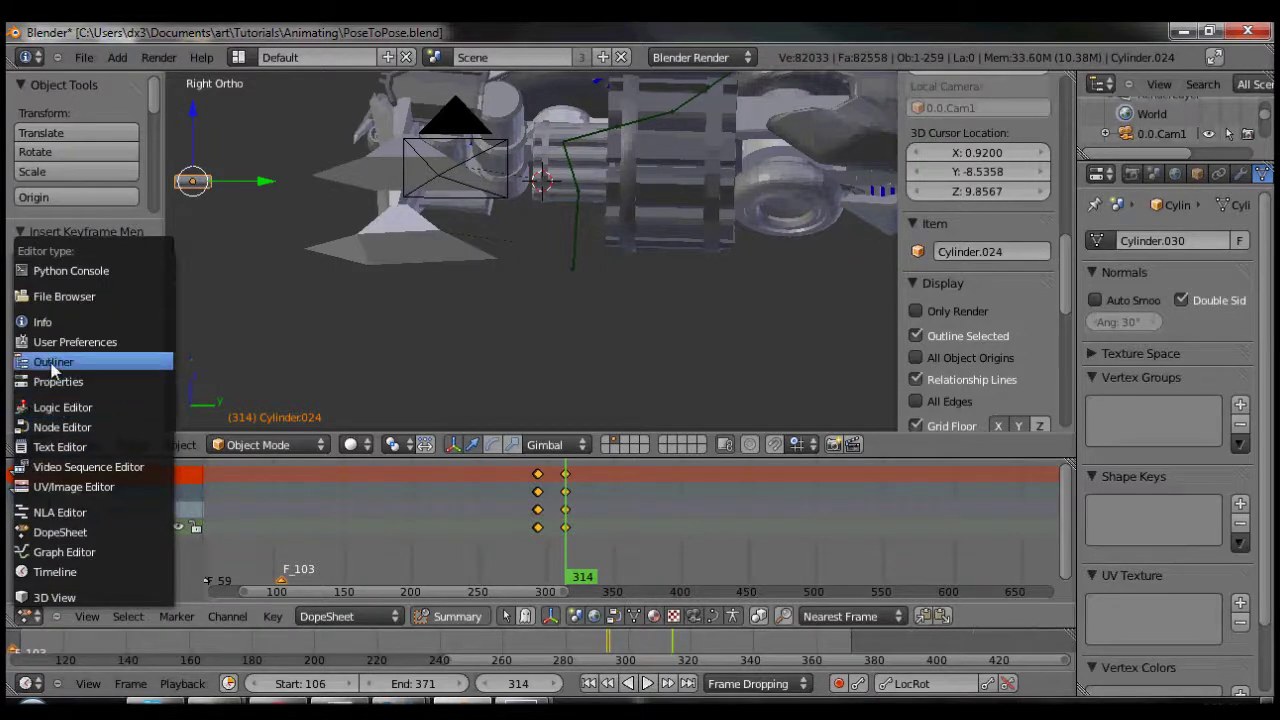
click(62, 556)
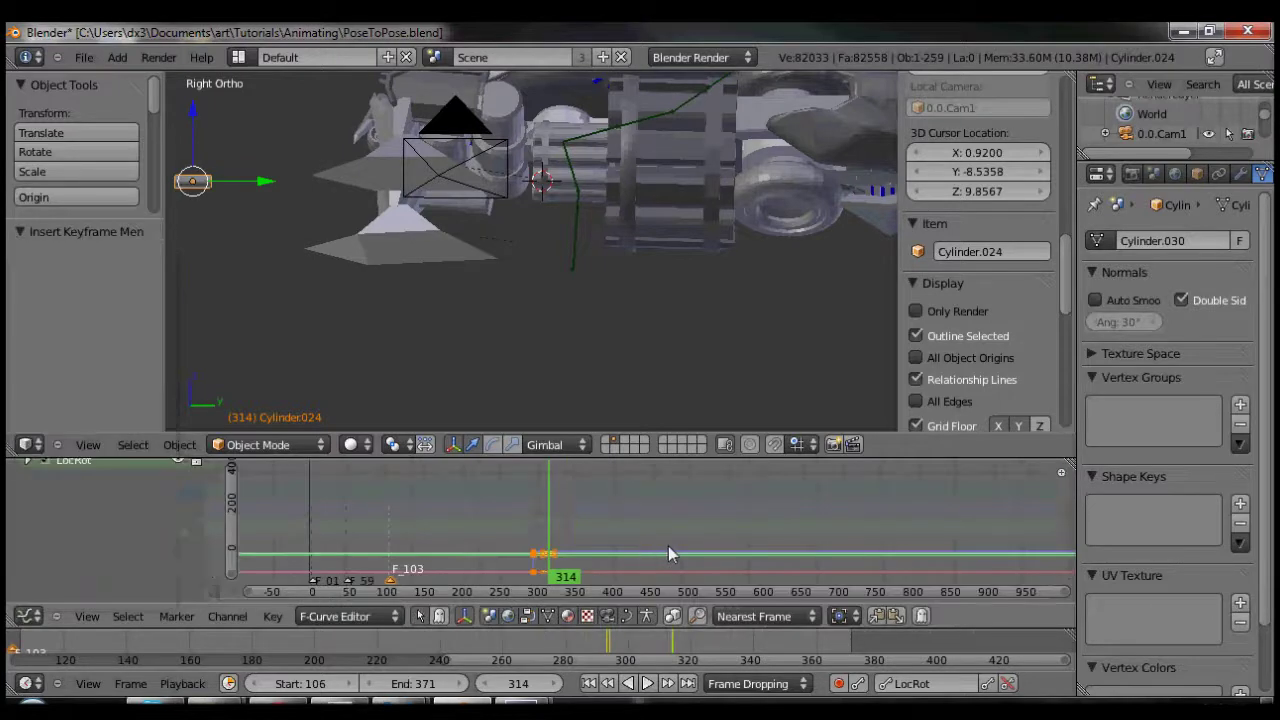
scroll(560, 555, up, 5)
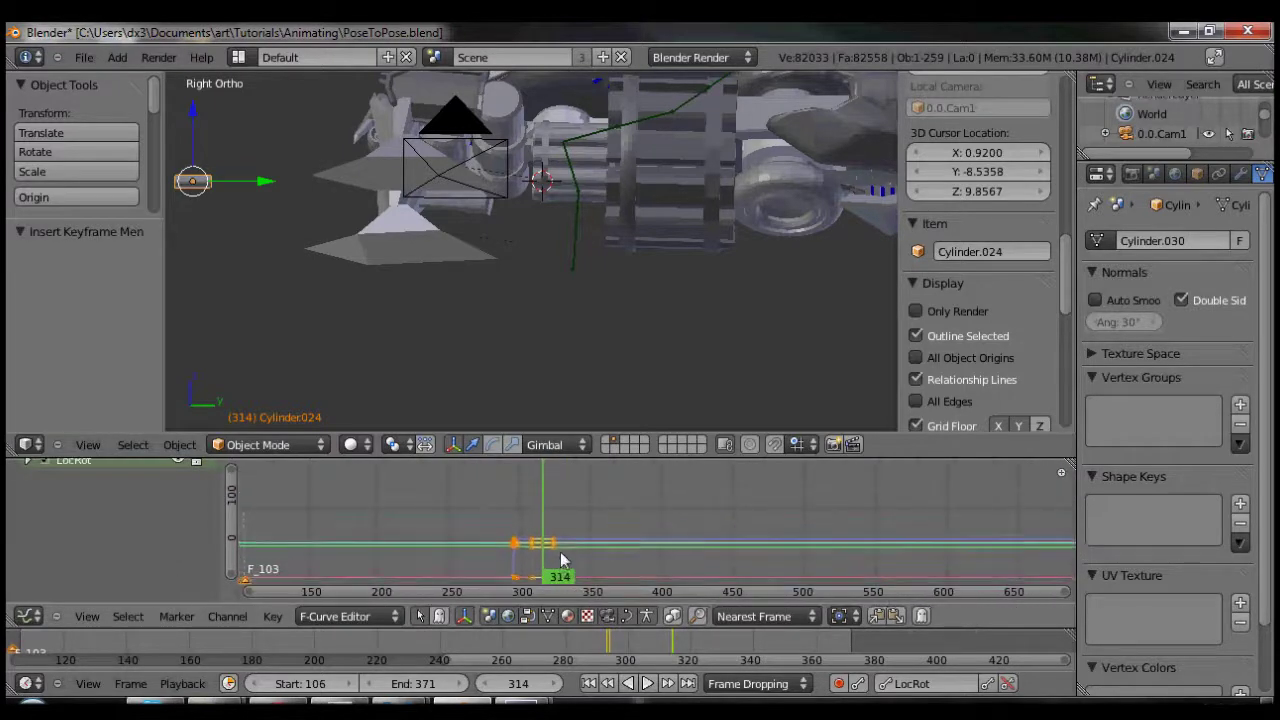
shift+scroll(560, 560, down, 2)
scroll(45, 475, up, 2)
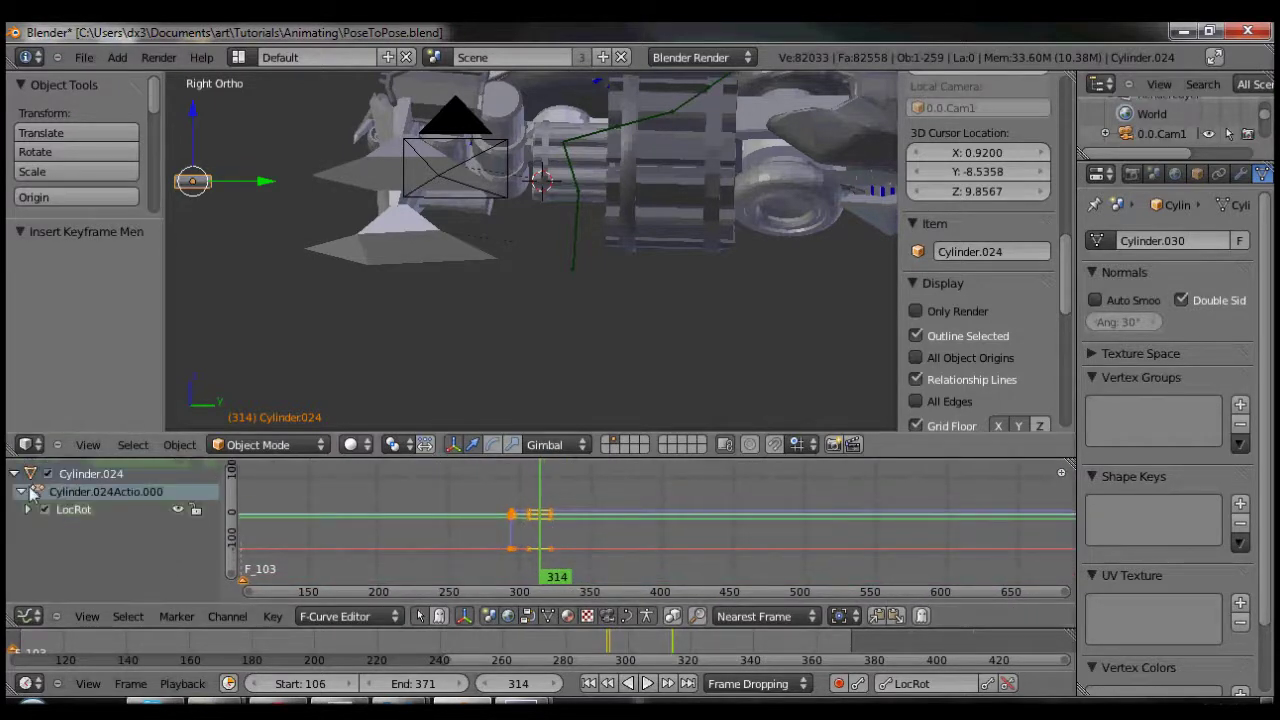
click(29, 510)
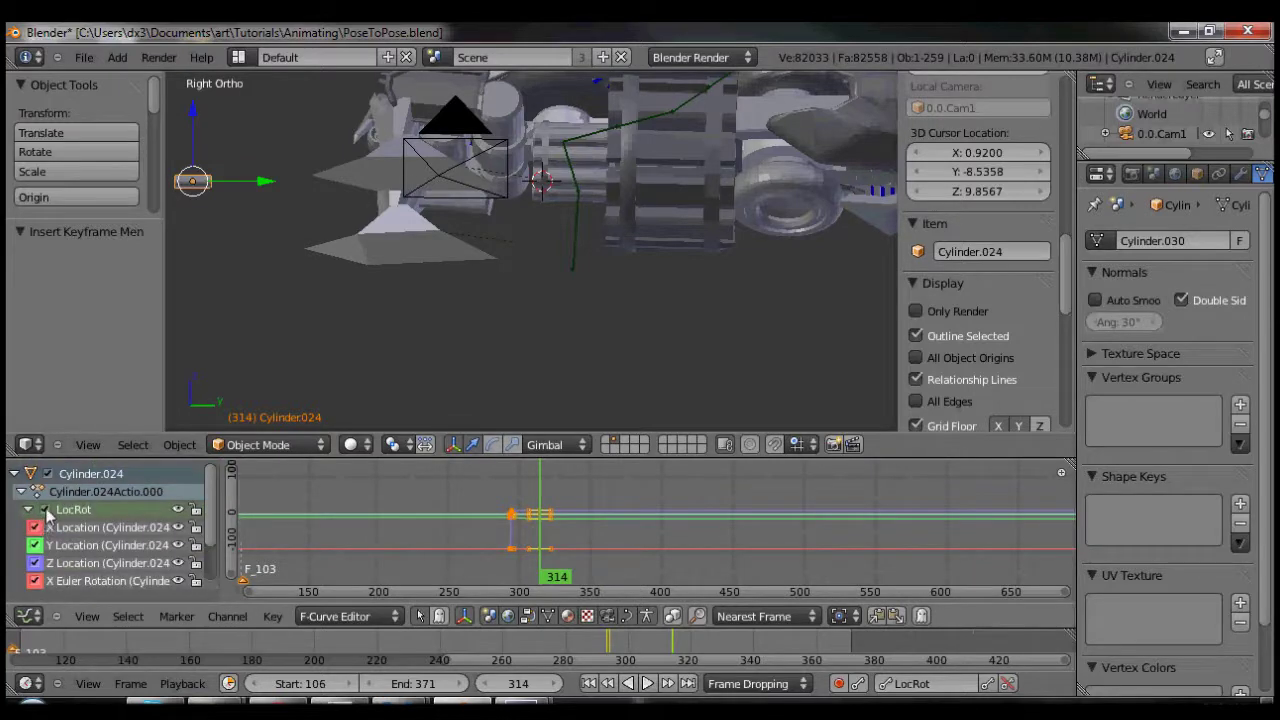
click(45, 509)
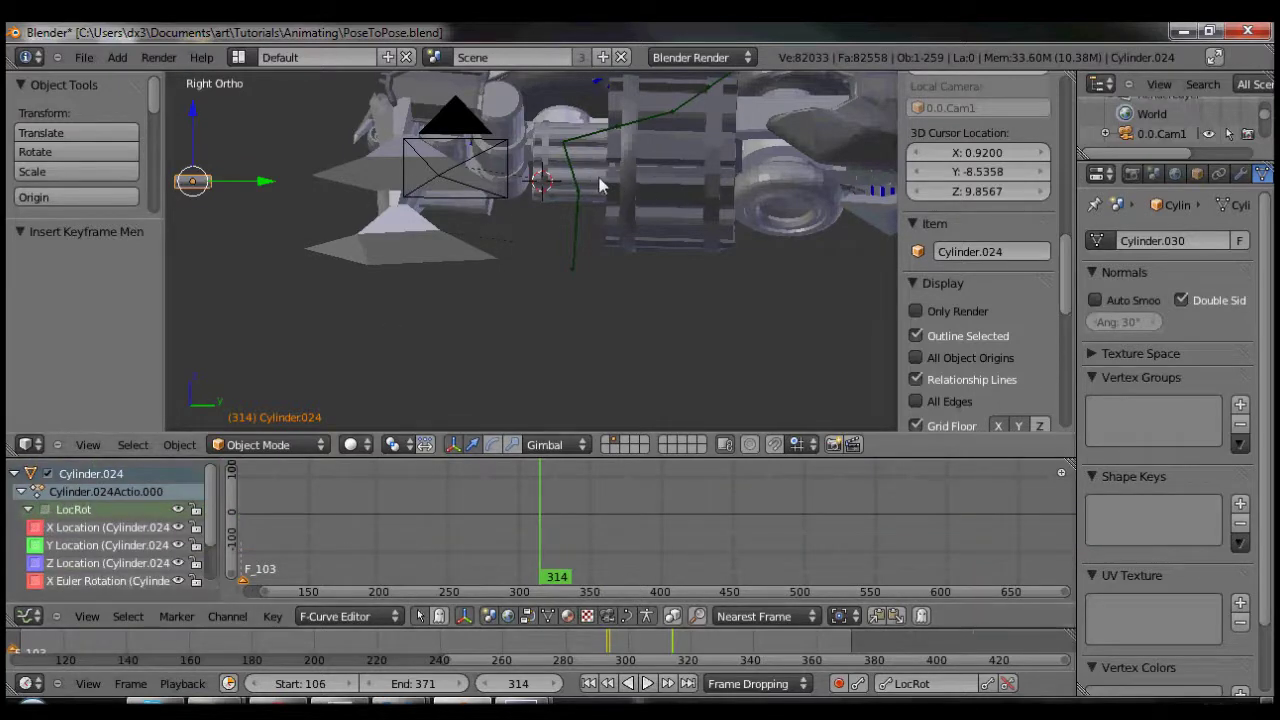
scroll(110, 540, down, 2)
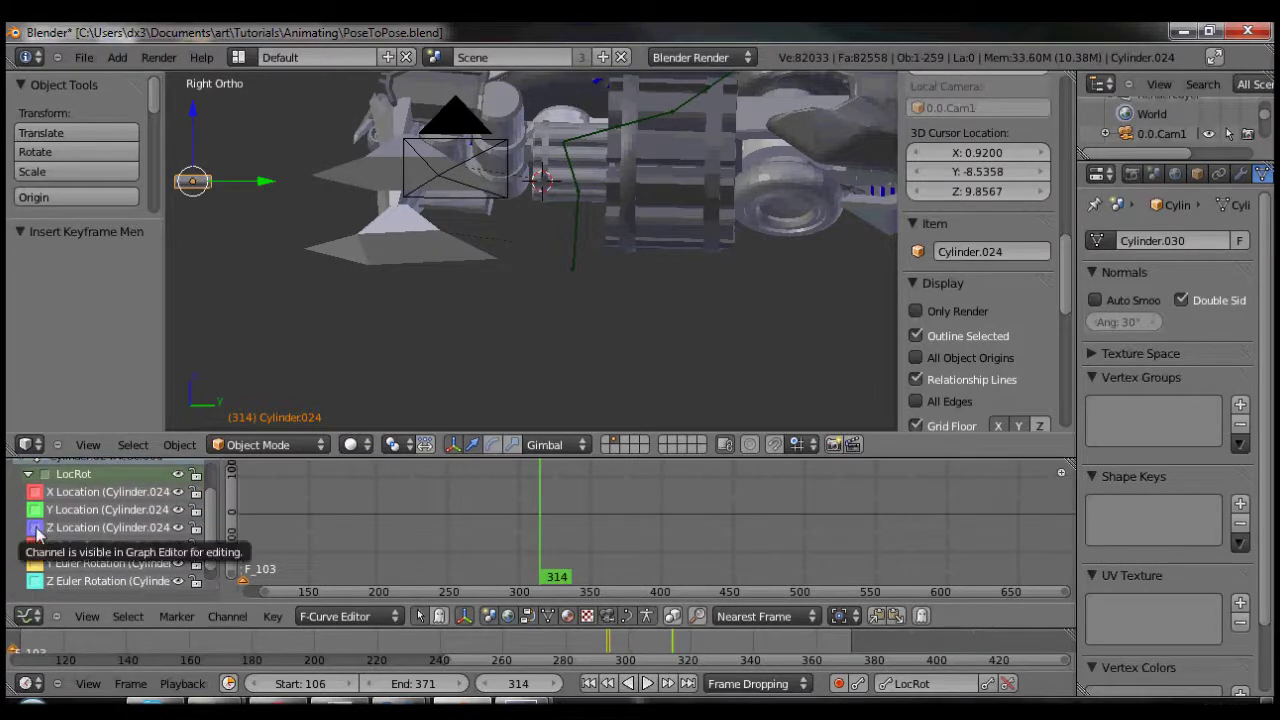
drag(36, 532, 36, 497)
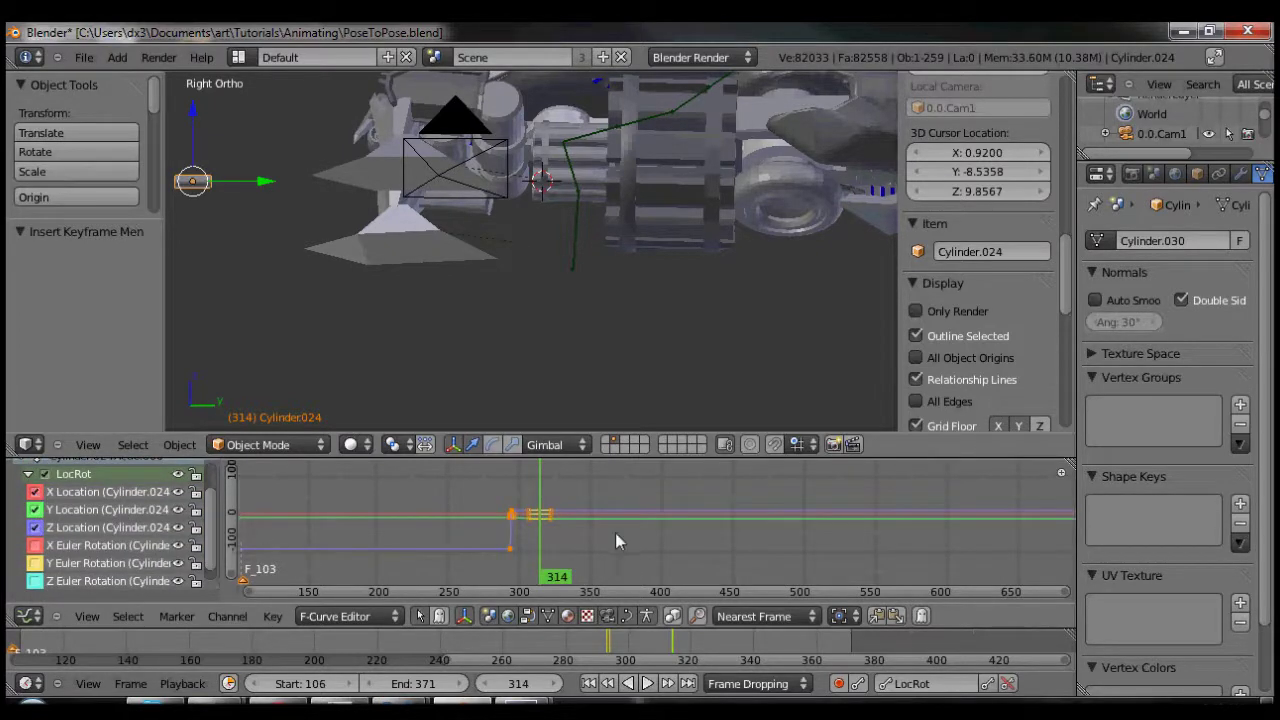
Step: Select all location keyframes and set their interpolation to Linear
click(115, 527)
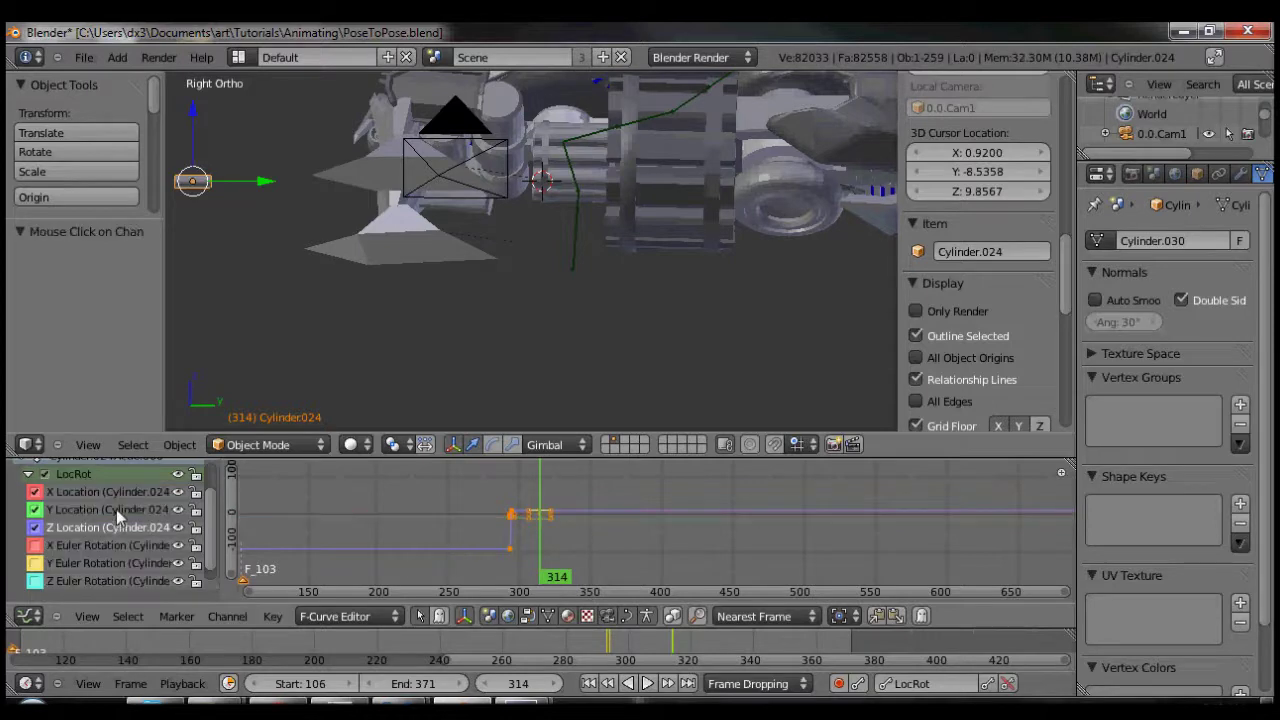
click(116, 509)
click(116, 493)
click(577, 541)
click(538, 525)
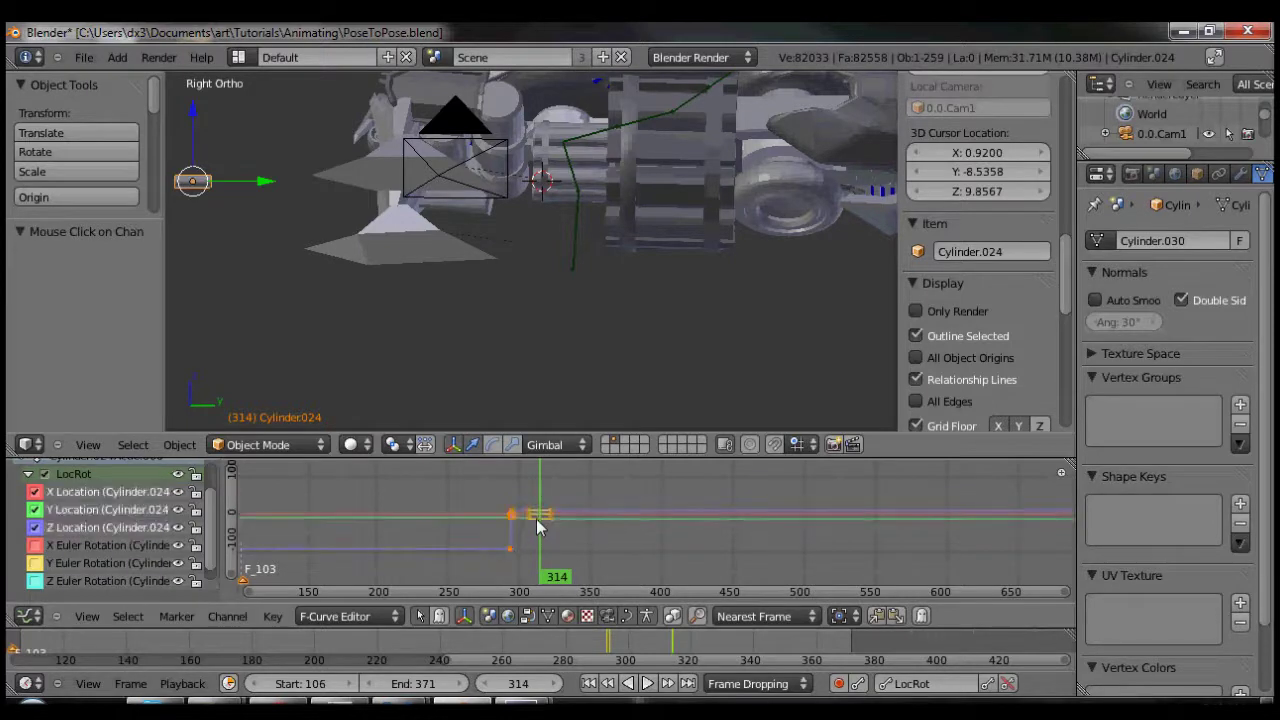
click(273, 617)
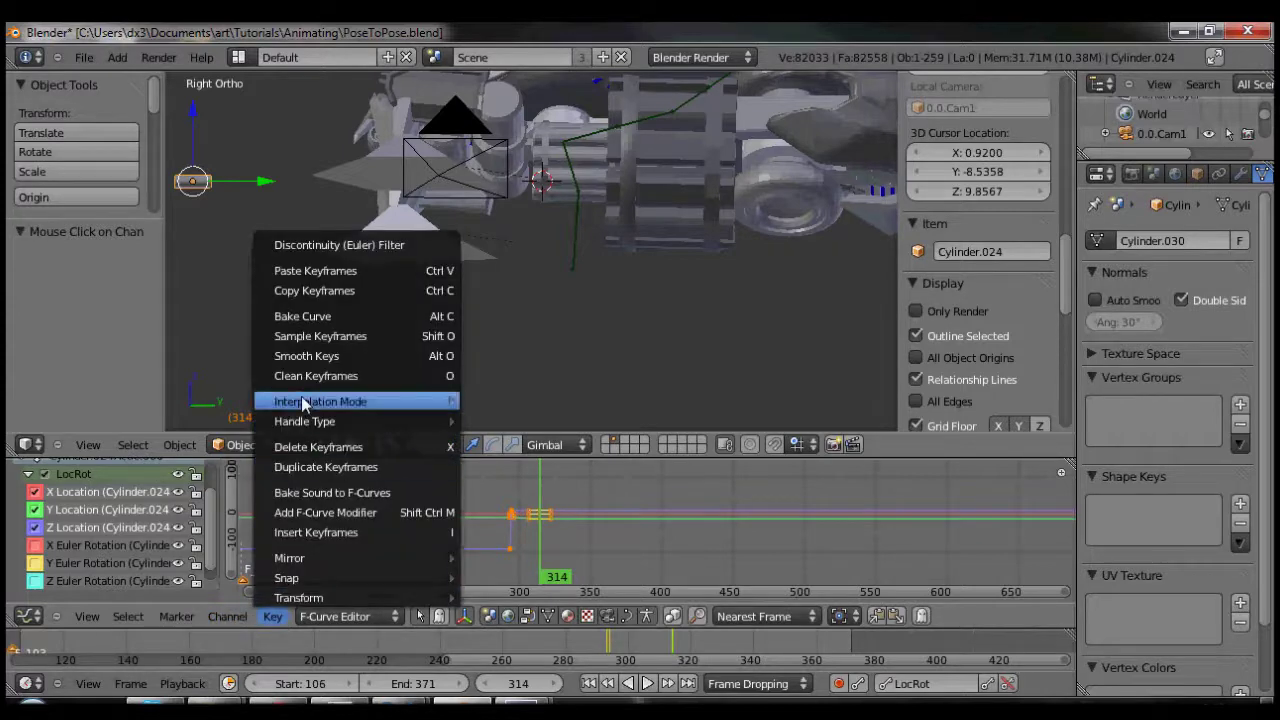
mouse_move(350, 401)
click(508, 420)
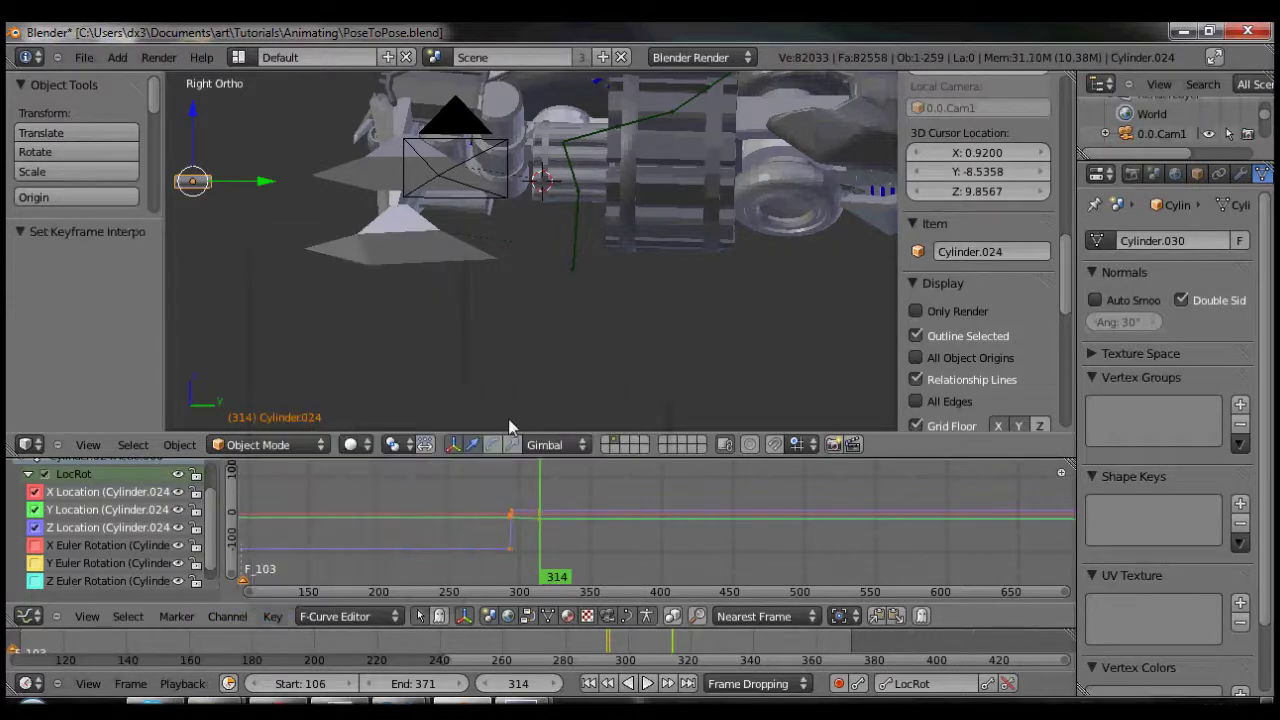
click(535, 541)
mouse_move(535, 541)
mouse_down()
mouse_move(500, 539)
mouse_move(542, 528)
mouse_move(495, 545)
mouse_move(538, 533)
mouse_up()
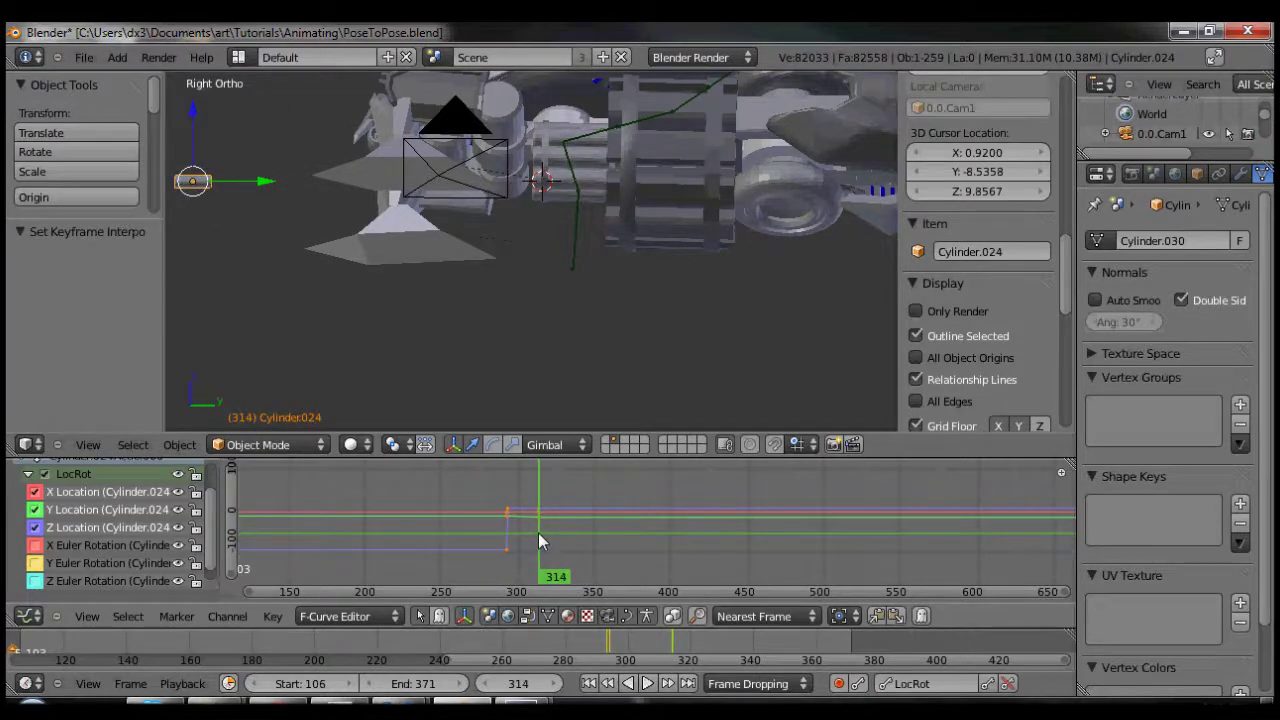
Step: Advance to frame 394 and move the bullet far out along negative Y
scroll(418, 288, down, 2)
scroll(425, 286, down, 3)
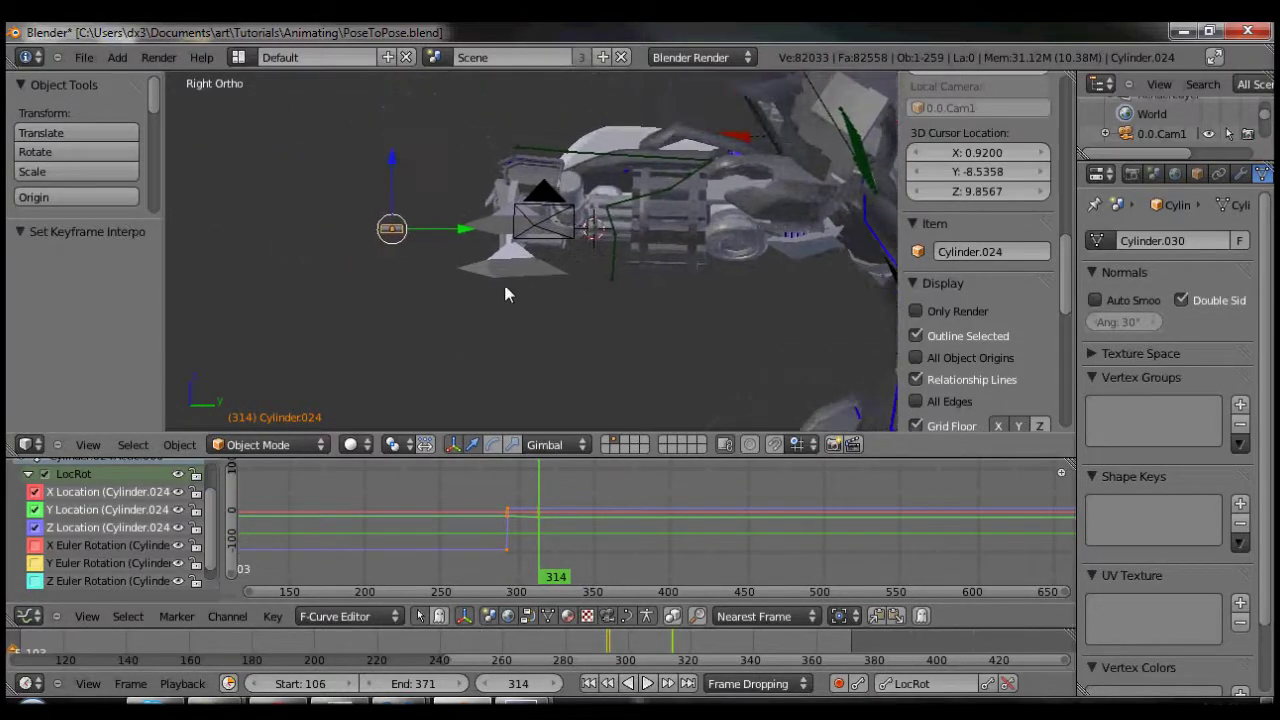
scroll(474, 385, down, 2)
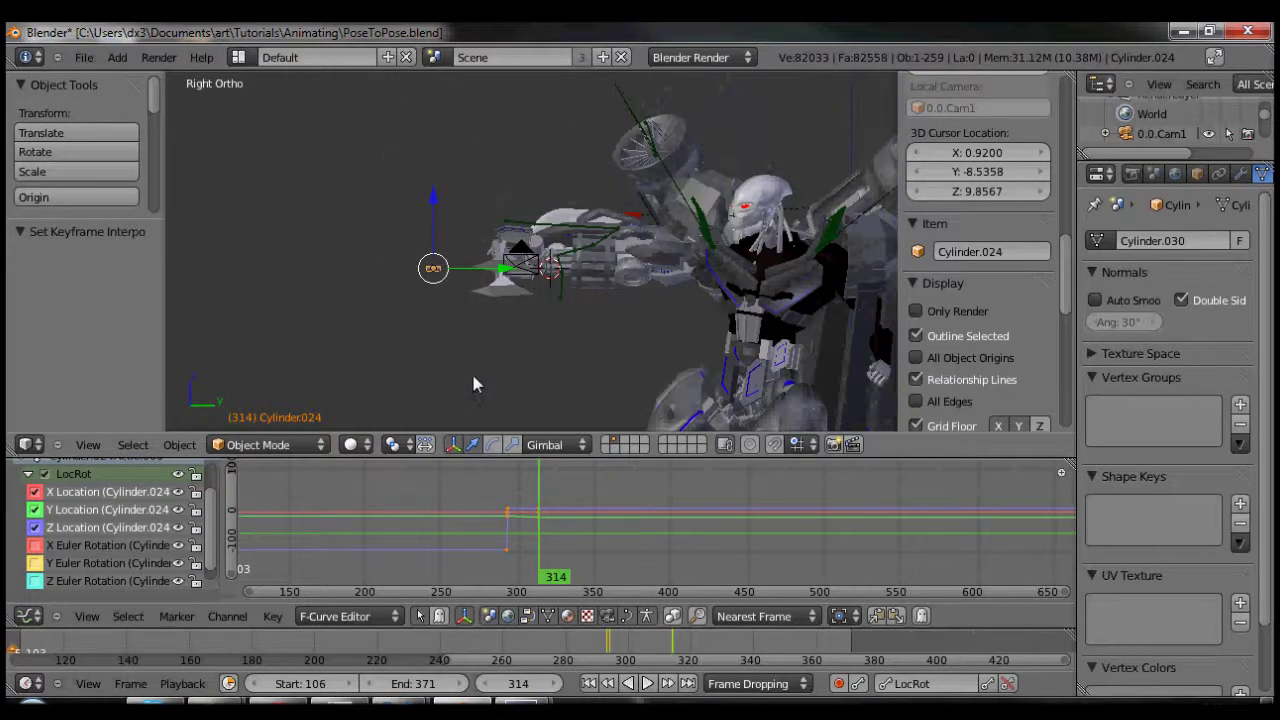
alt+scroll(474, 385, down, 20)
alt+scroll(474, 385, down, 20)
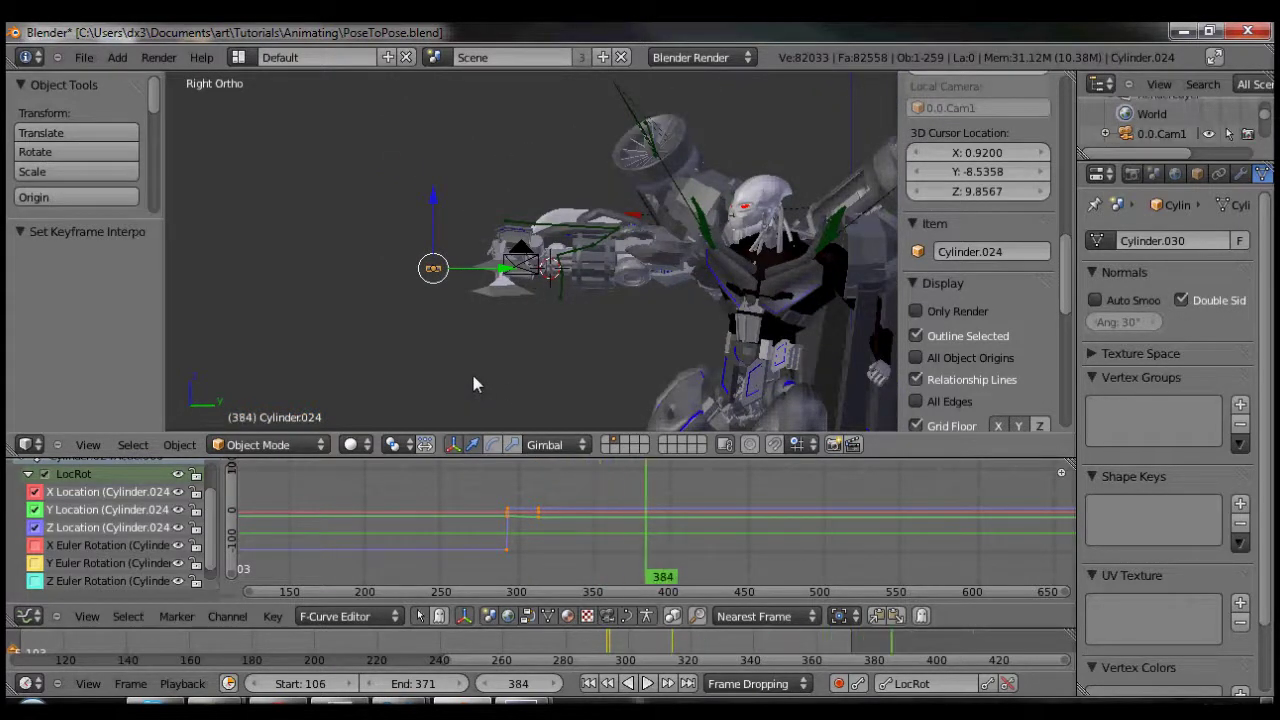
scroll(474, 377, down, 3)
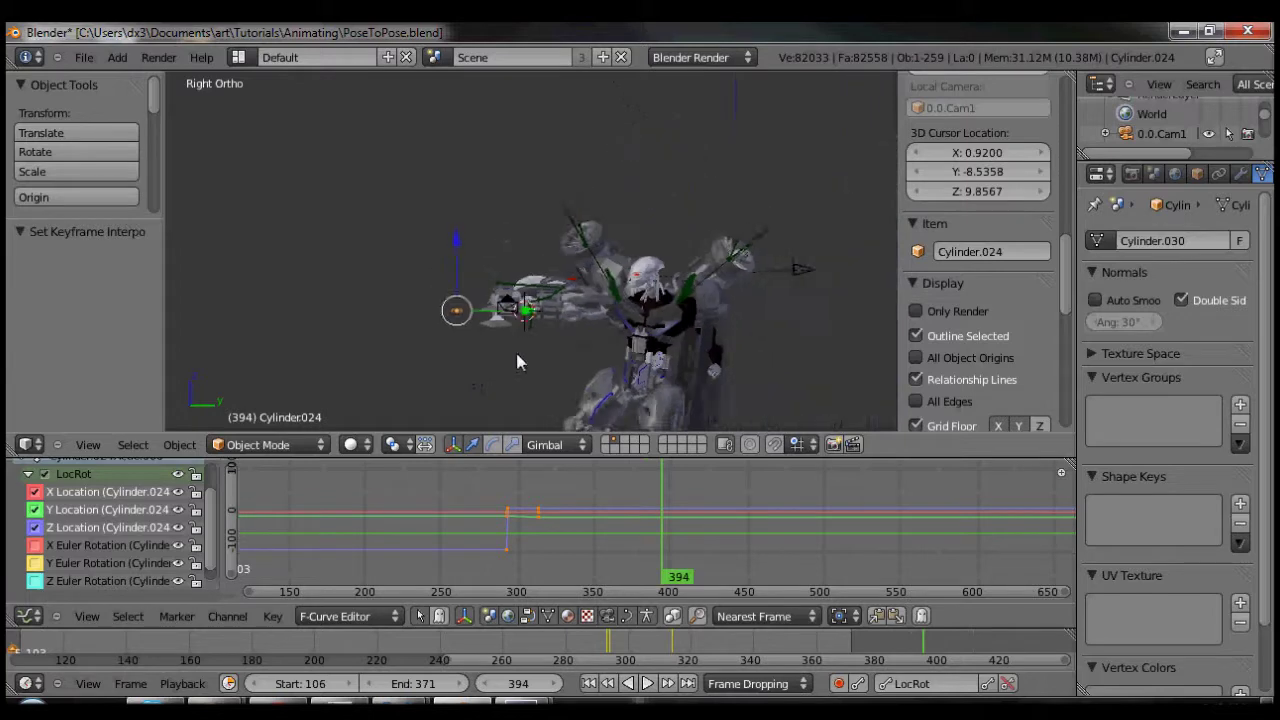
scroll(530, 349, down, 1)
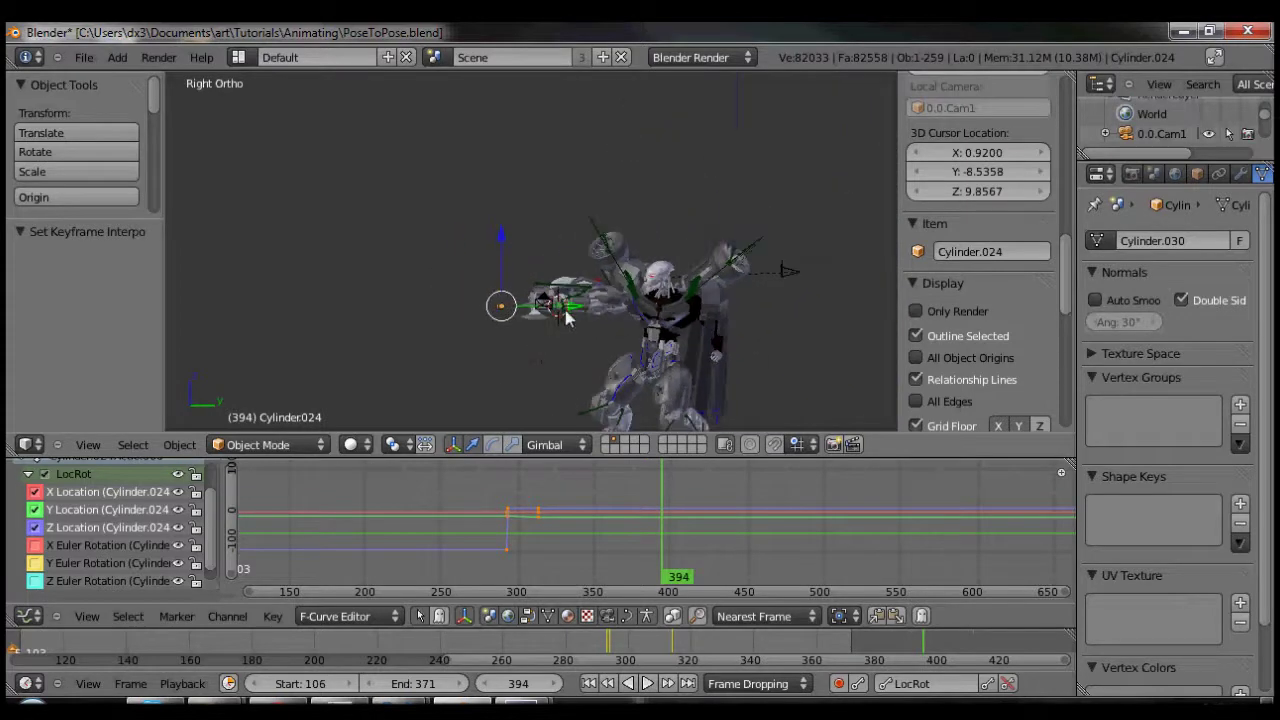
key(g)
key(y)
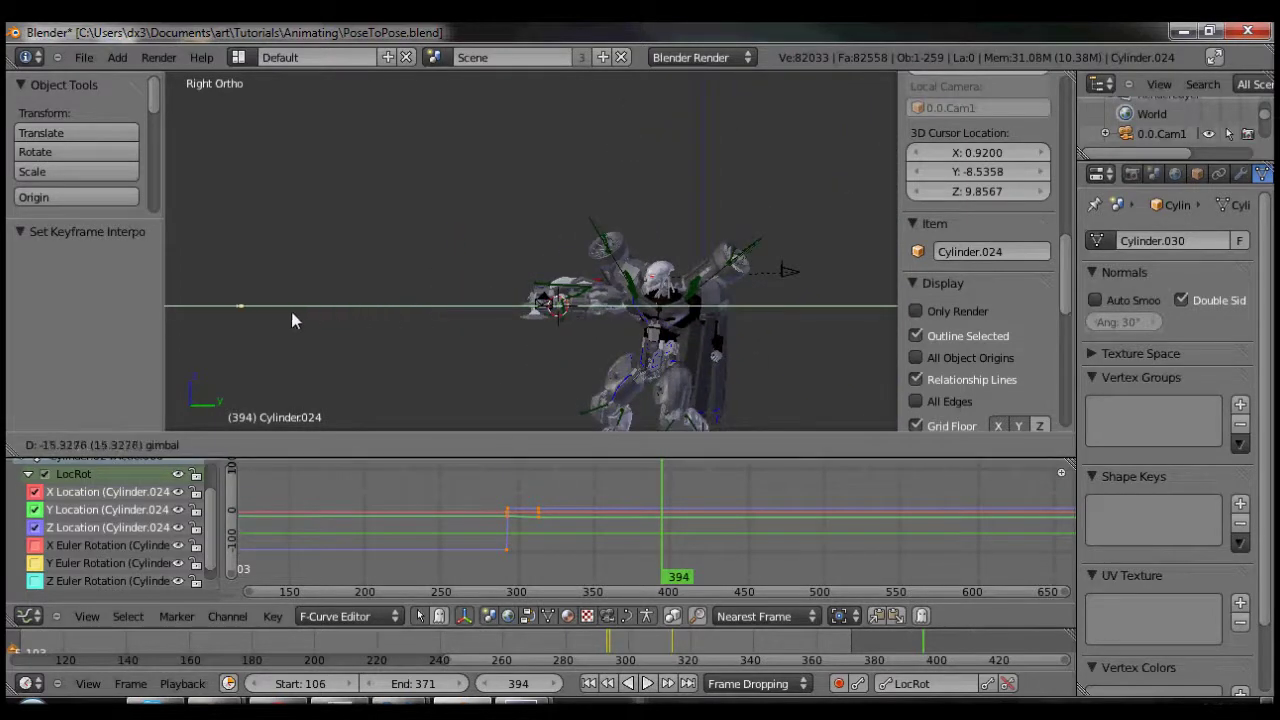
click(263, 307)
Step: Settle the bullet at Y -16.551 and keyframe its LocRot at frame 394
shift+middle_drag(353, 347, 617, 300)
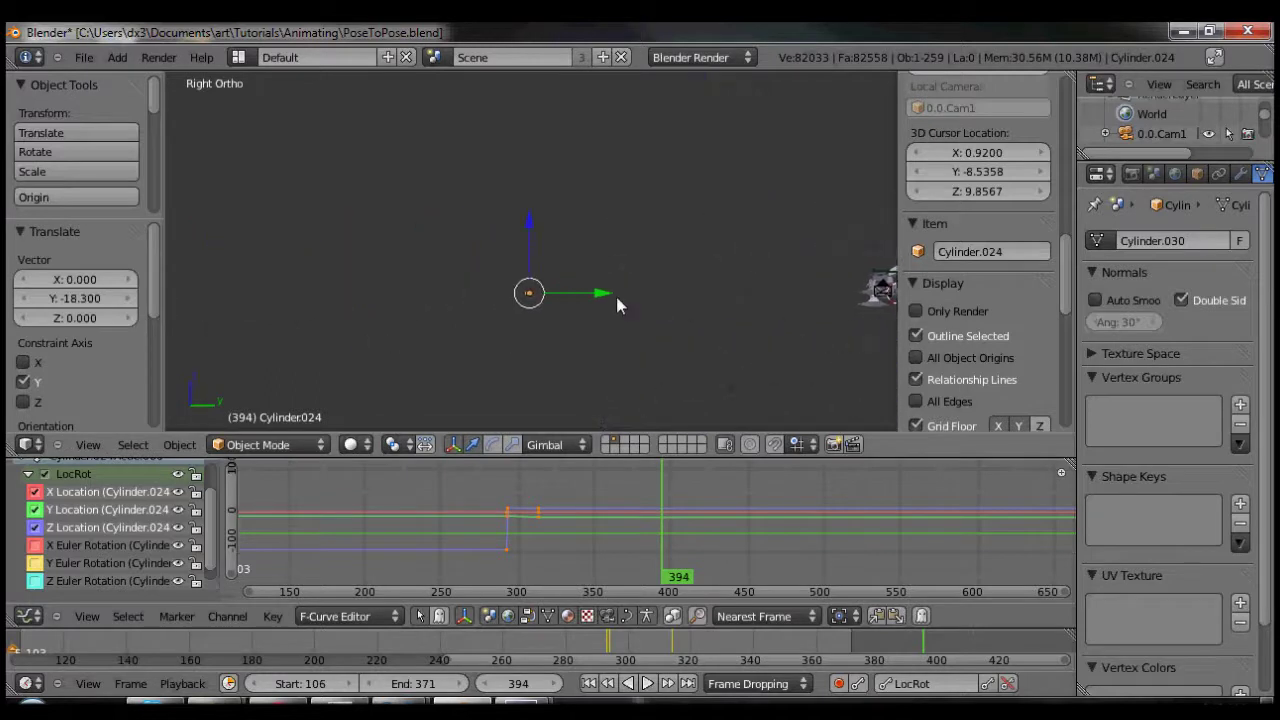
key(g)
key(y)
click(332, 296)
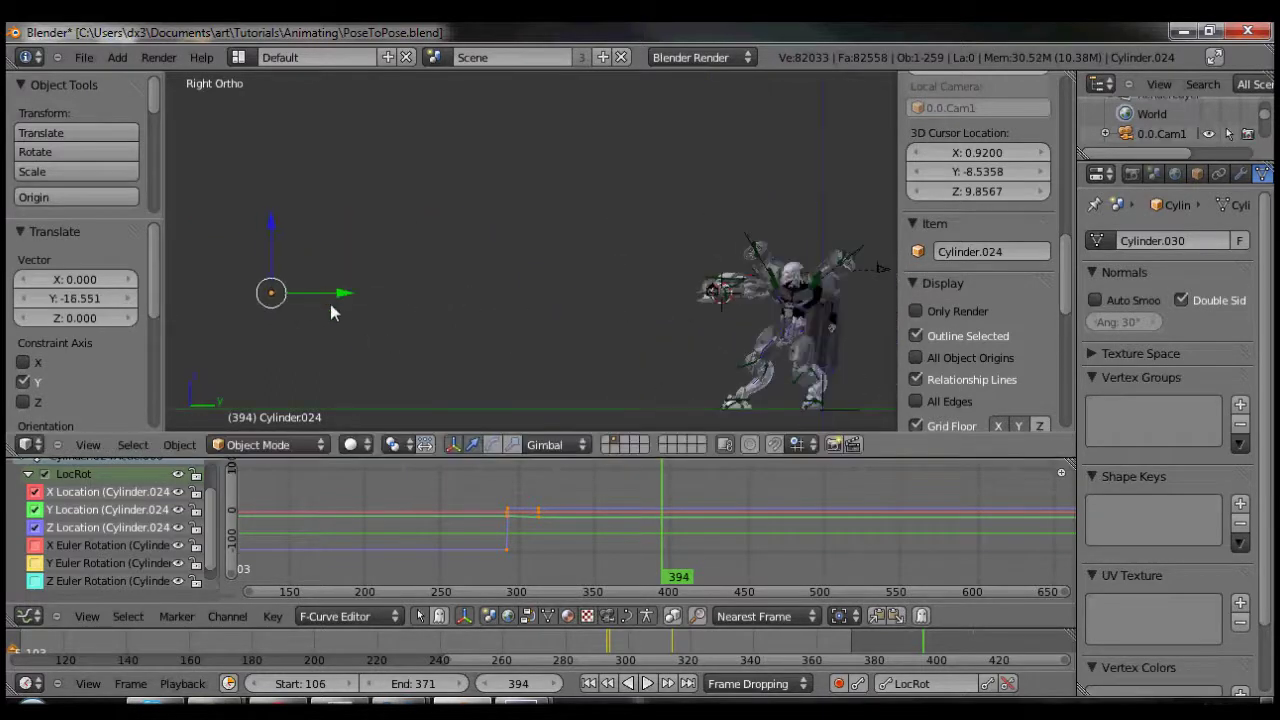
middle_drag(330, 304, 421, 332)
key(KP_3)
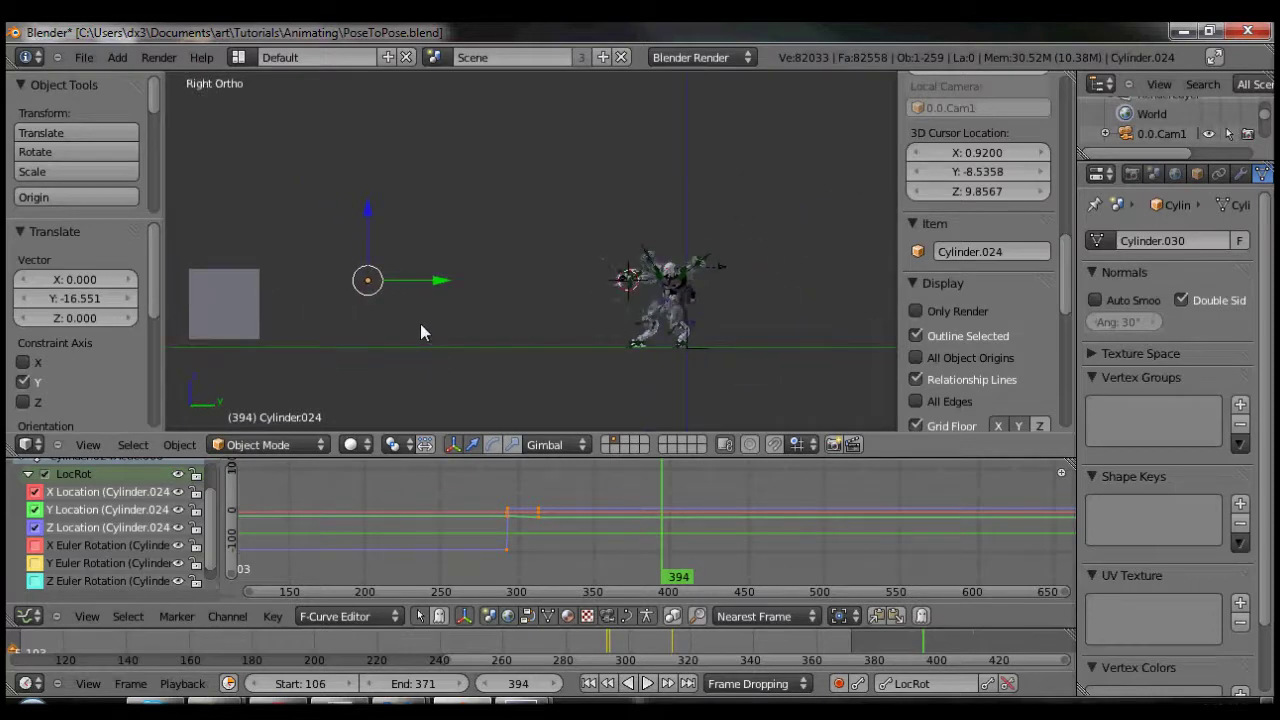
key(i)
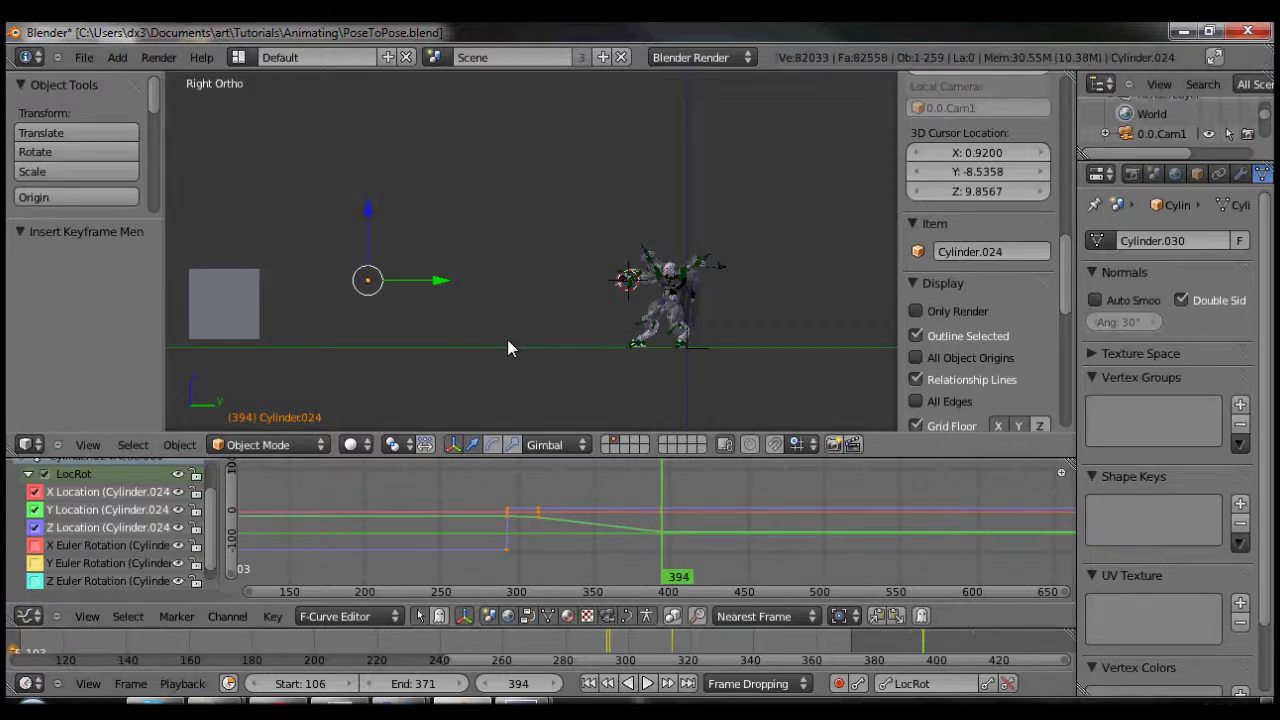
key(KP_0)
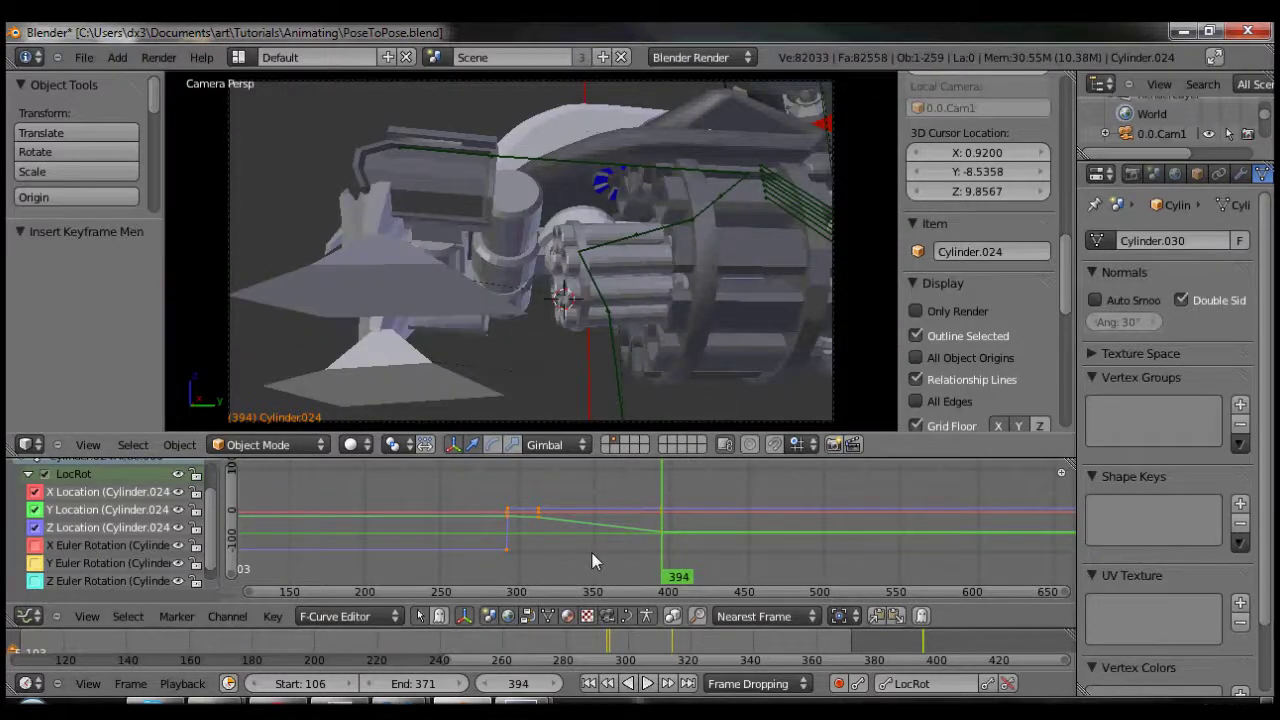
Step: Preview the bullet flight through the camera from frames 294 and 280, ending on frame 297
drag(592, 553, 504, 557)
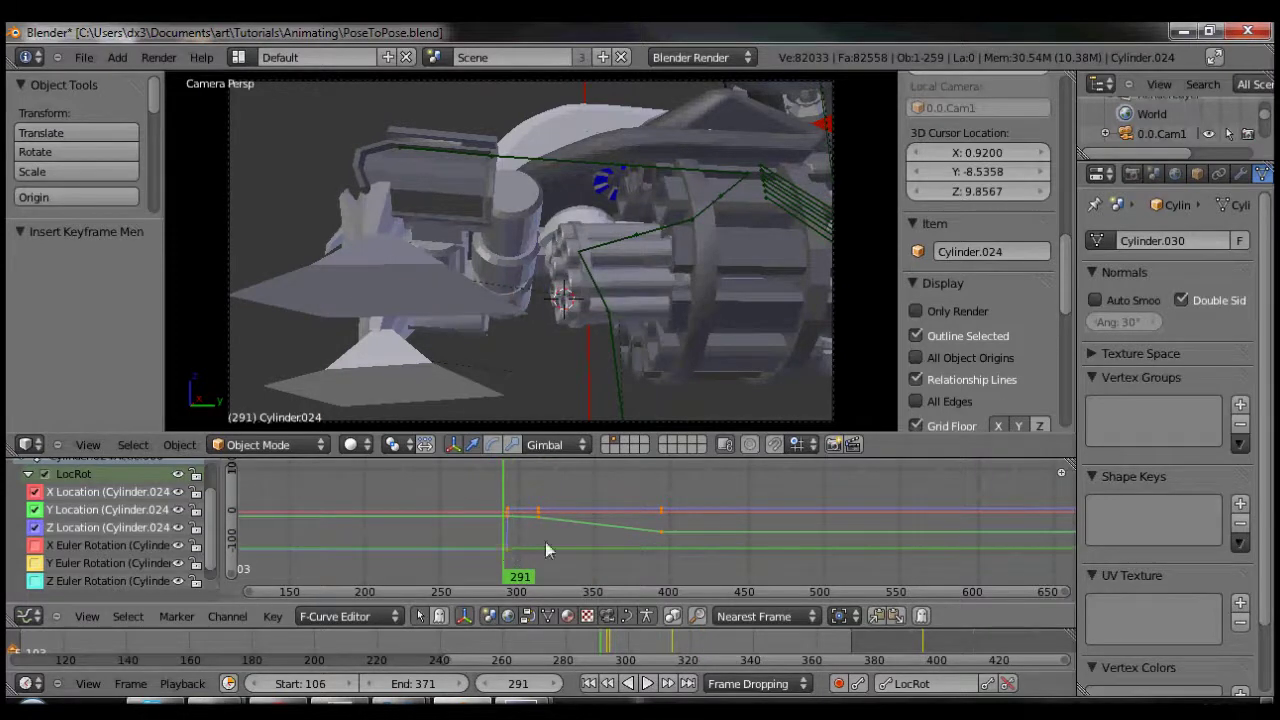
click(648, 683)
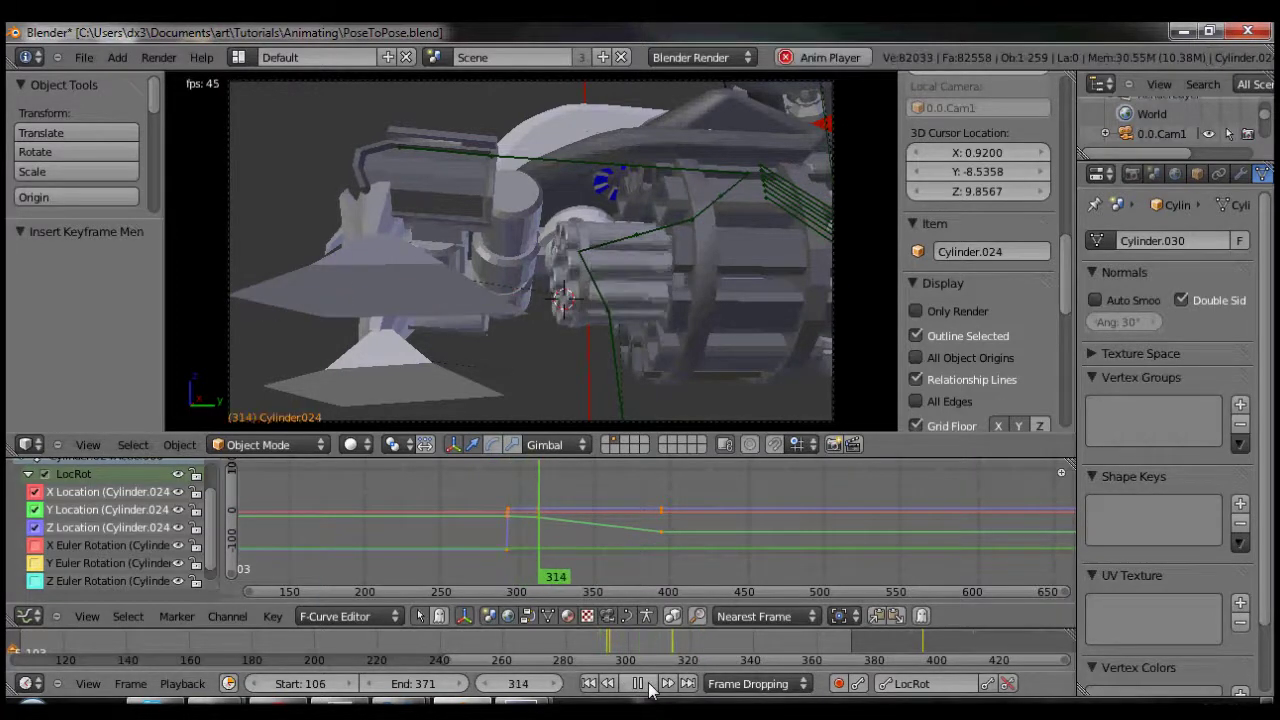
click(648, 683)
click(565, 655)
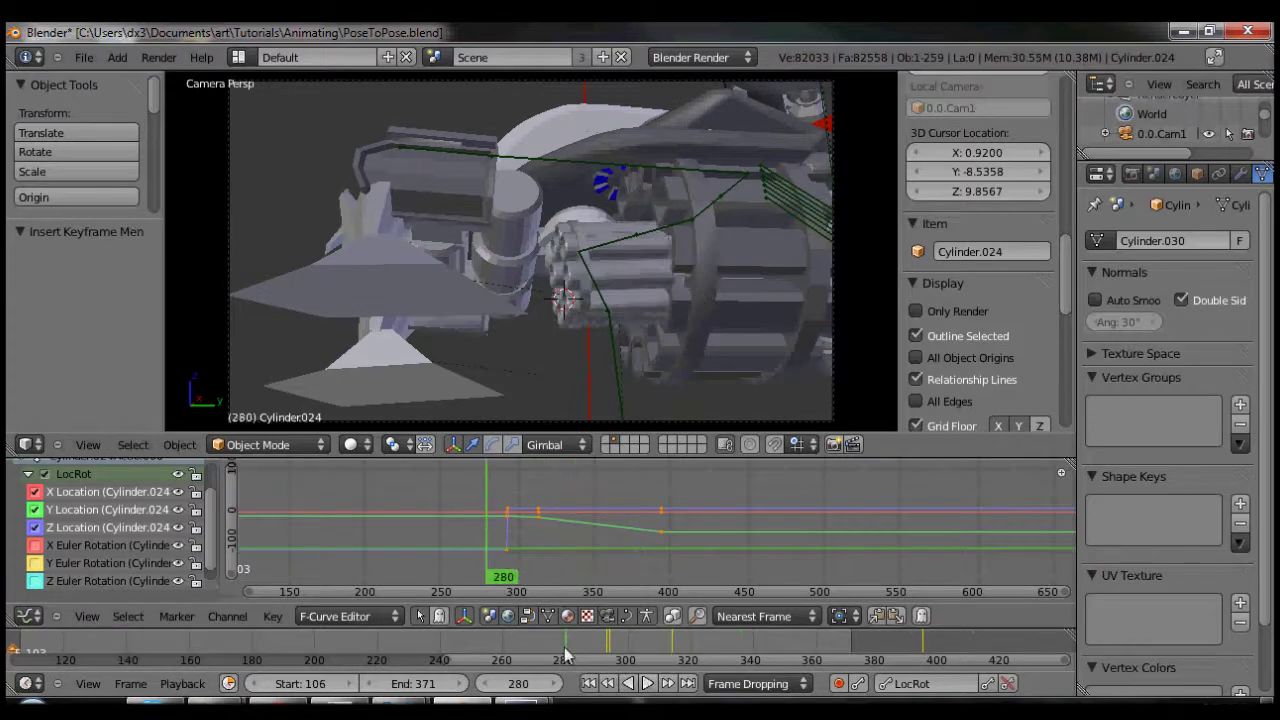
click(648, 683)
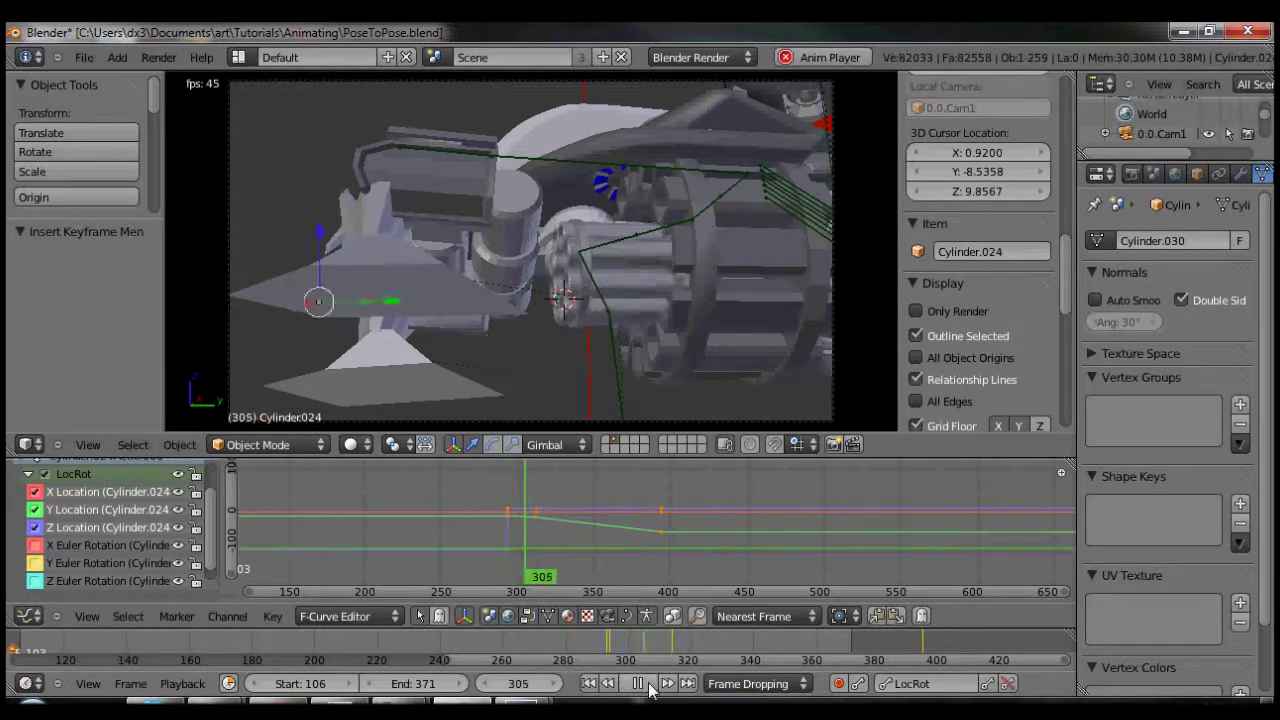
click(648, 683)
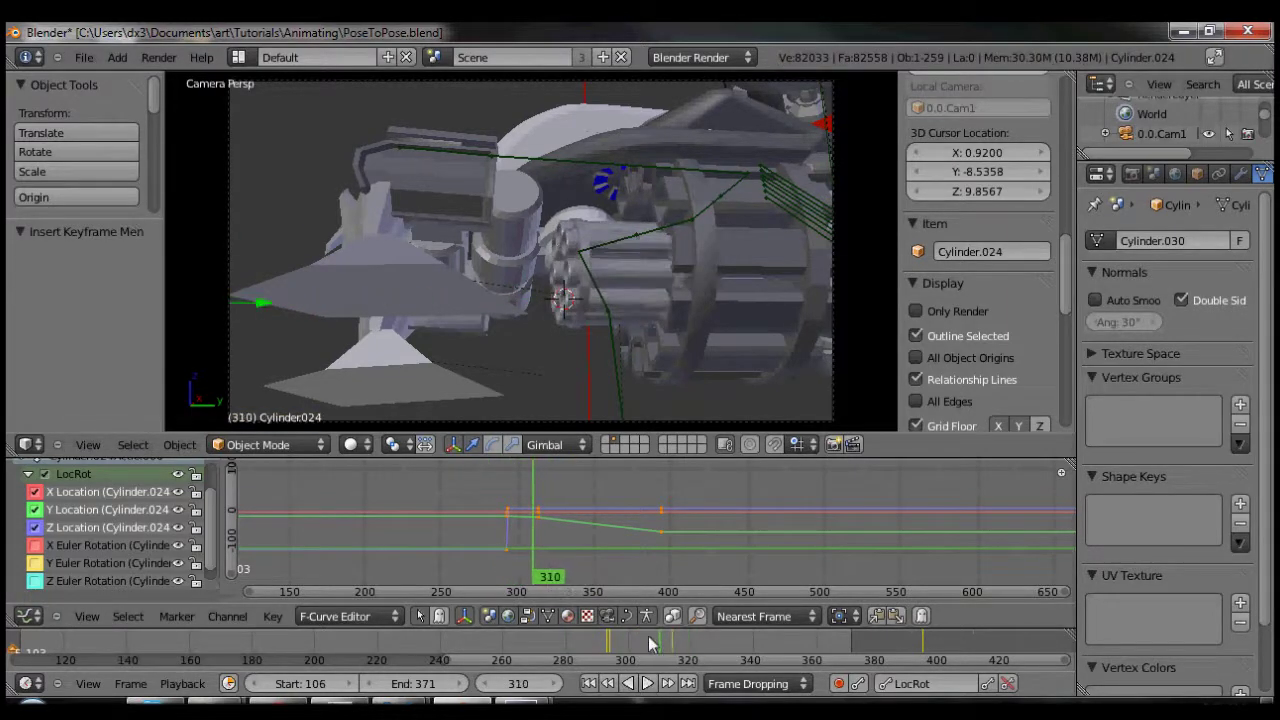
mouse_move(615, 645)
mouse_down()
mouse_move(605, 648)
mouse_move(618, 645)
mouse_up()
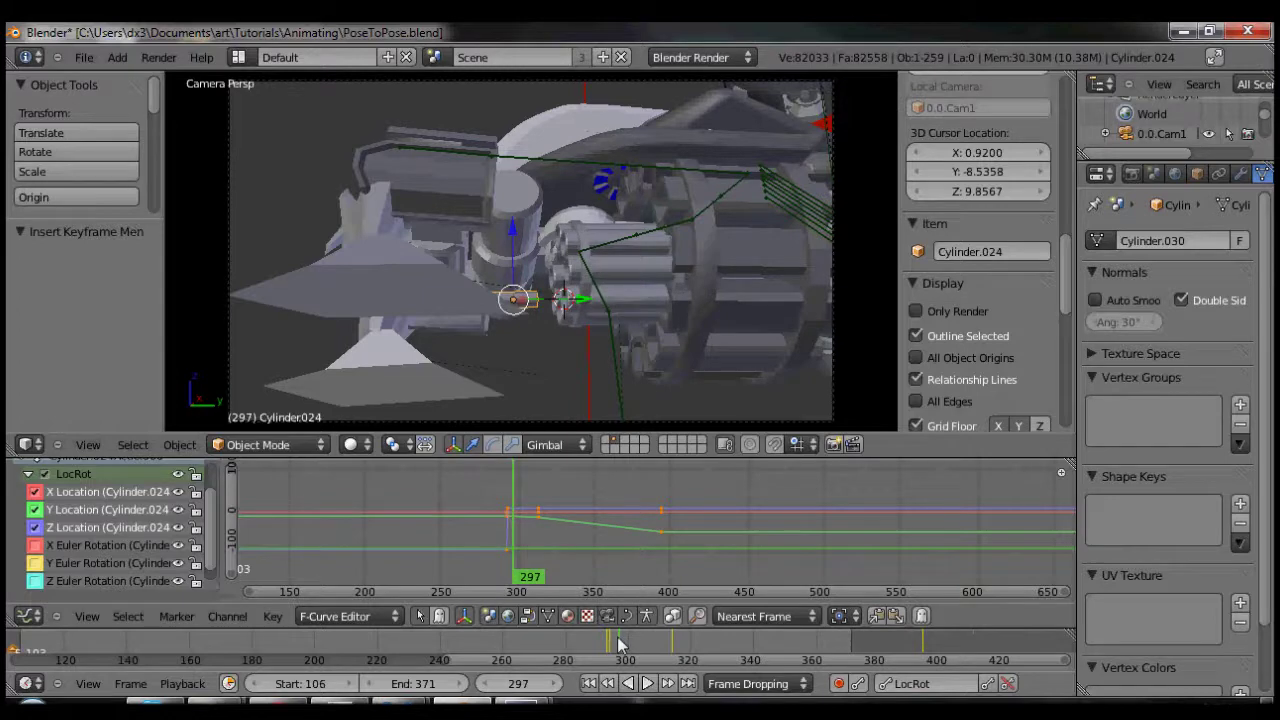
Step: Set the playback start frame to 294 and return the current frame to 297
ctrl+click(745, 528)
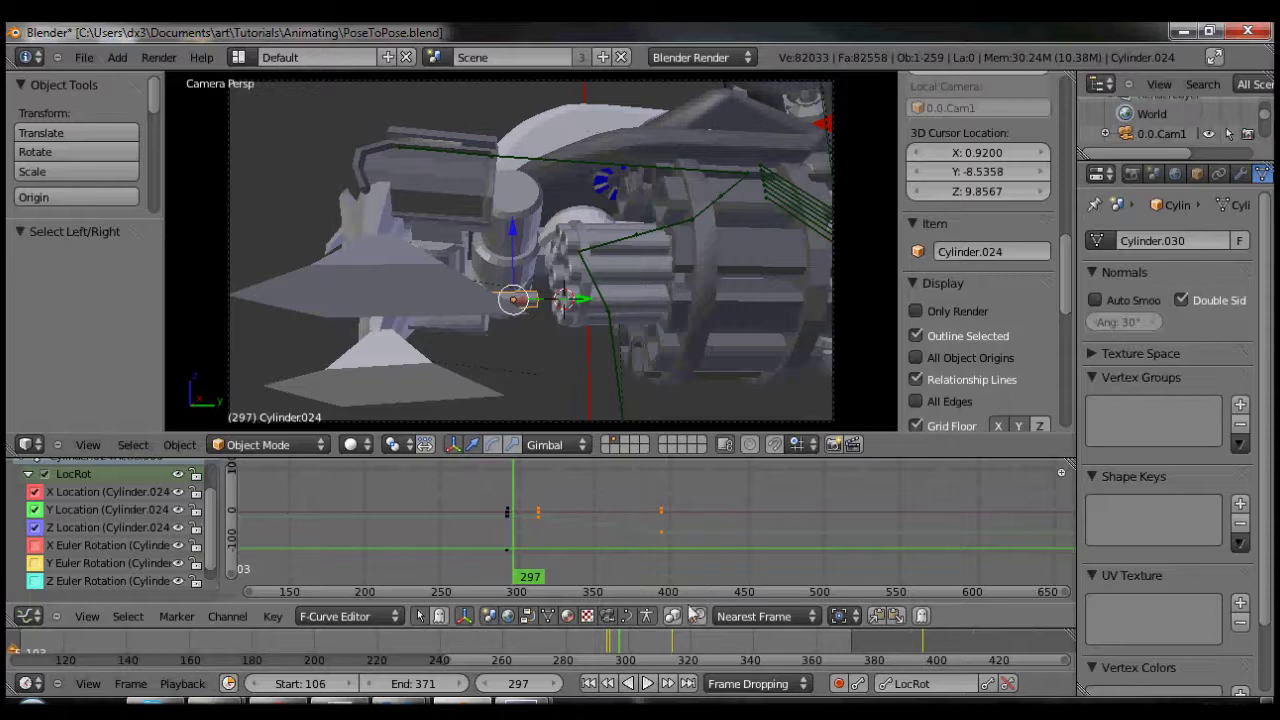
key(s)
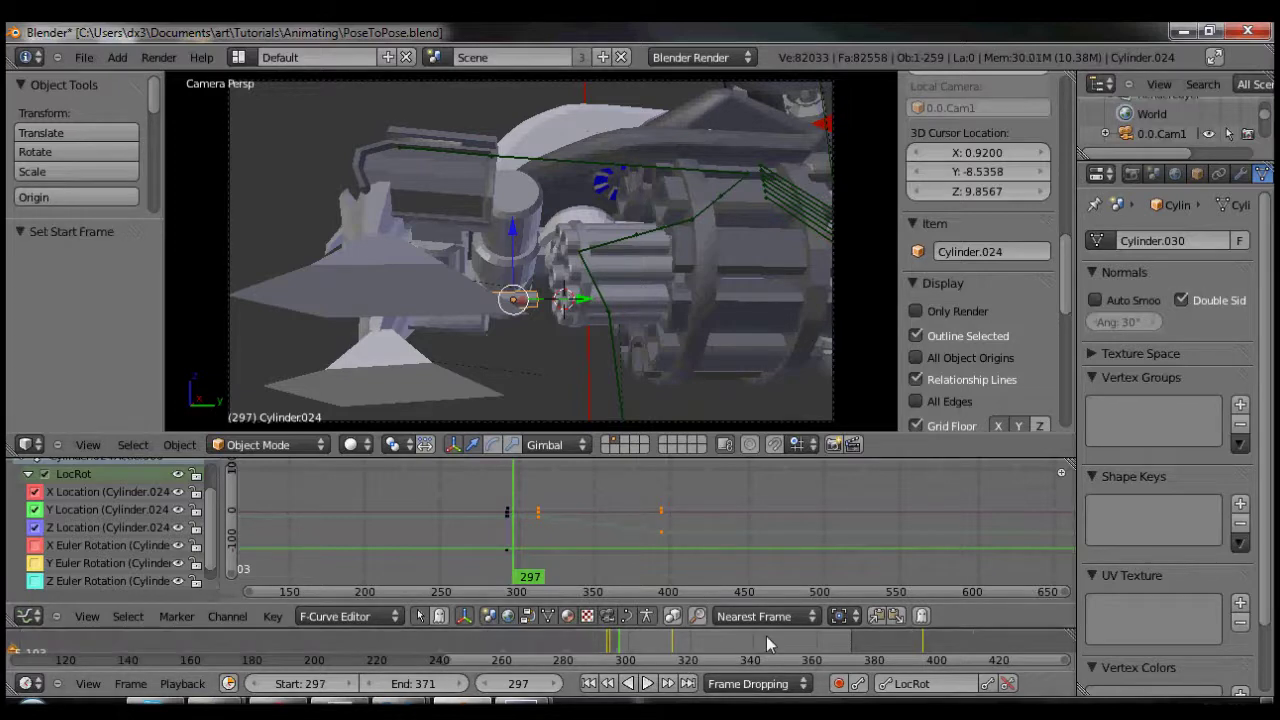
click(607, 636)
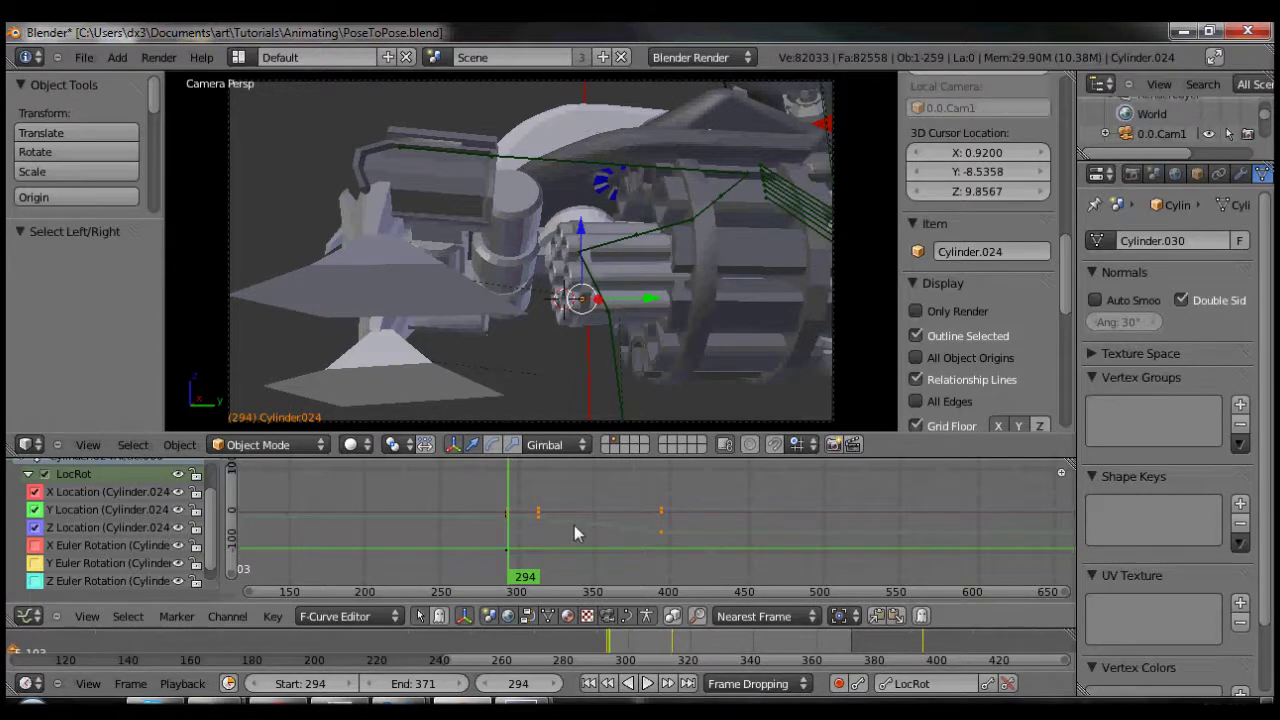
click(527, 532)
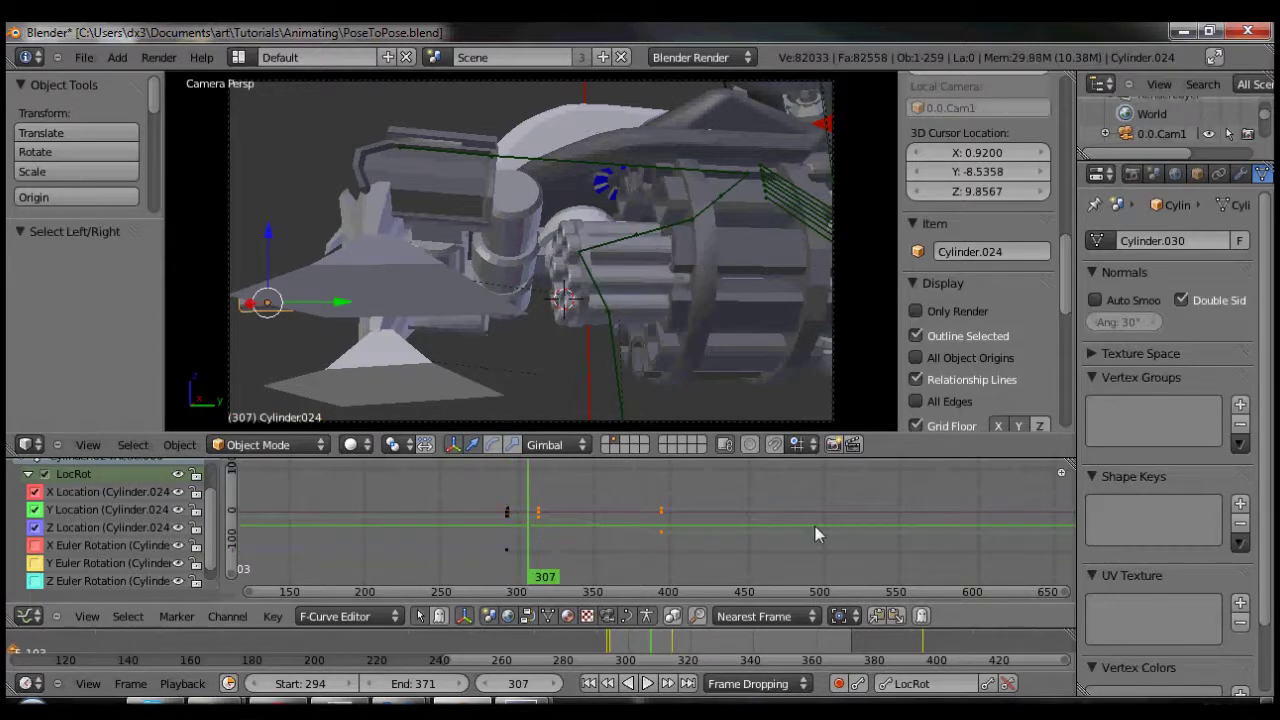
key(s)
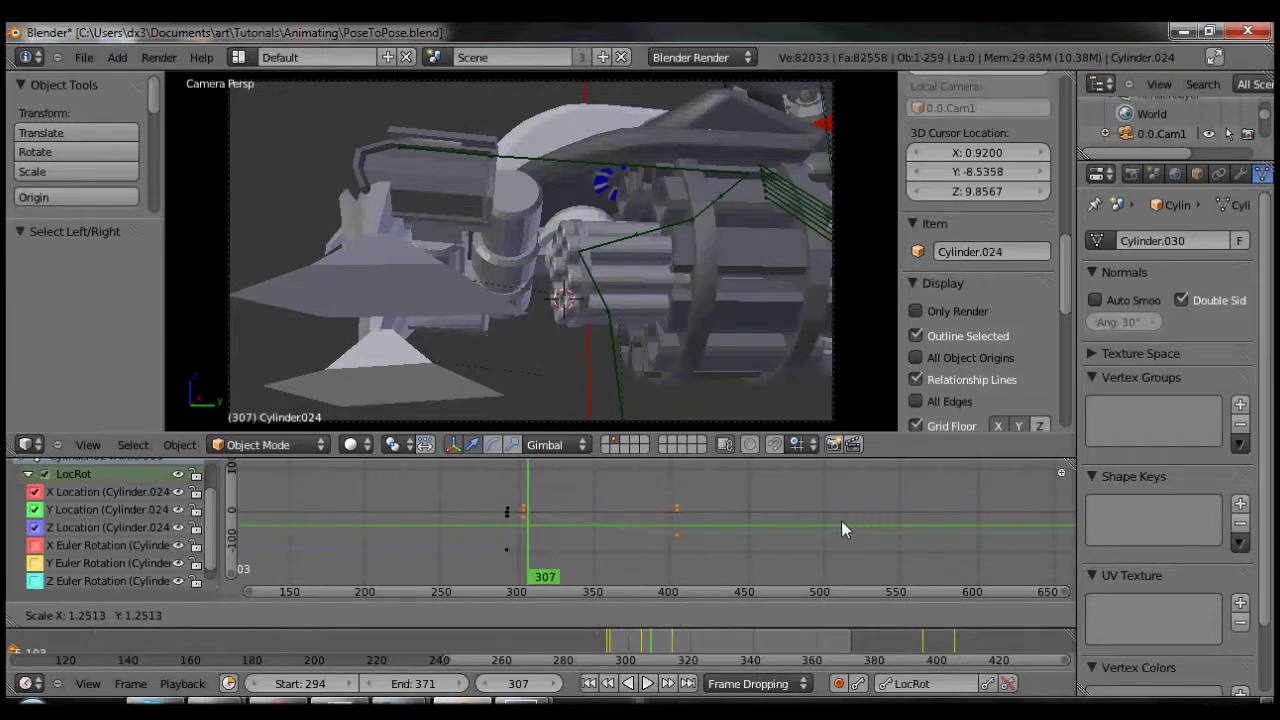
key(Escape)
drag(527, 538, 512, 541)
Step: In the Dope Sheet, scale the bullet's later keys by 2.318, pushing the second key near frame 340
click(33, 621)
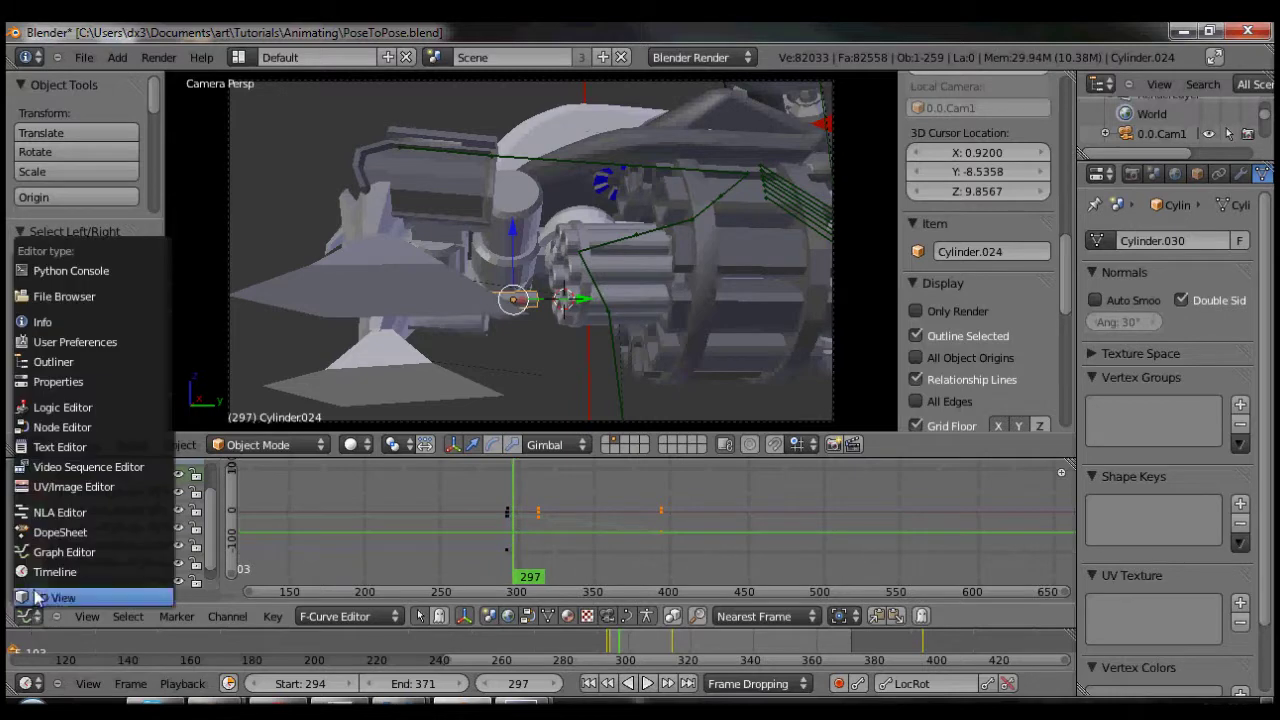
click(55, 533)
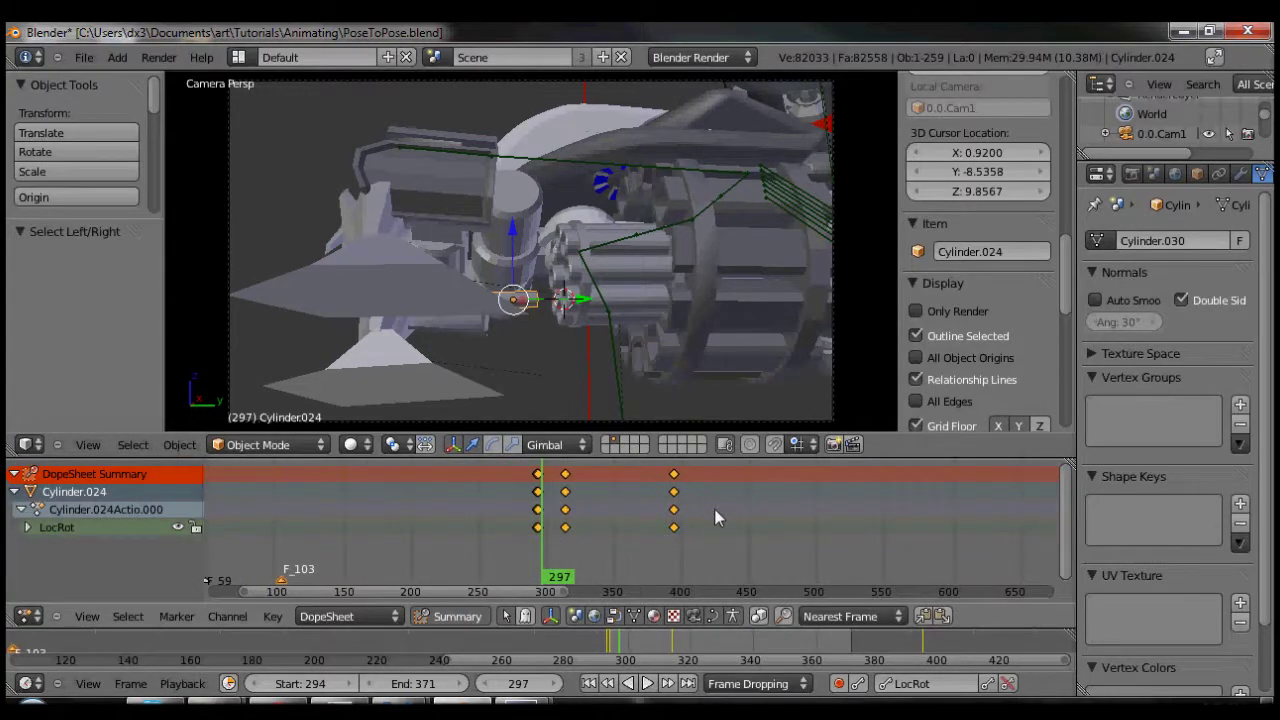
key(g)
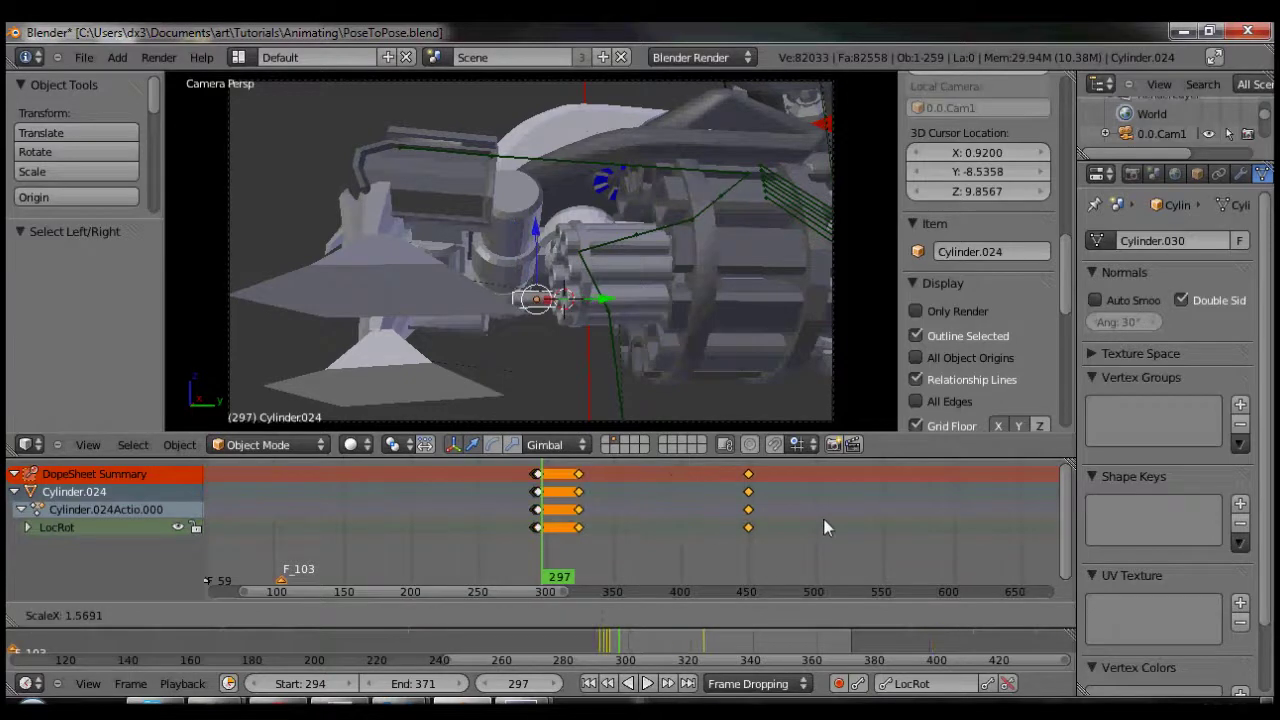
right_click(823, 518)
drag(536, 527, 541, 526)
scroll(538, 524, up, 3)
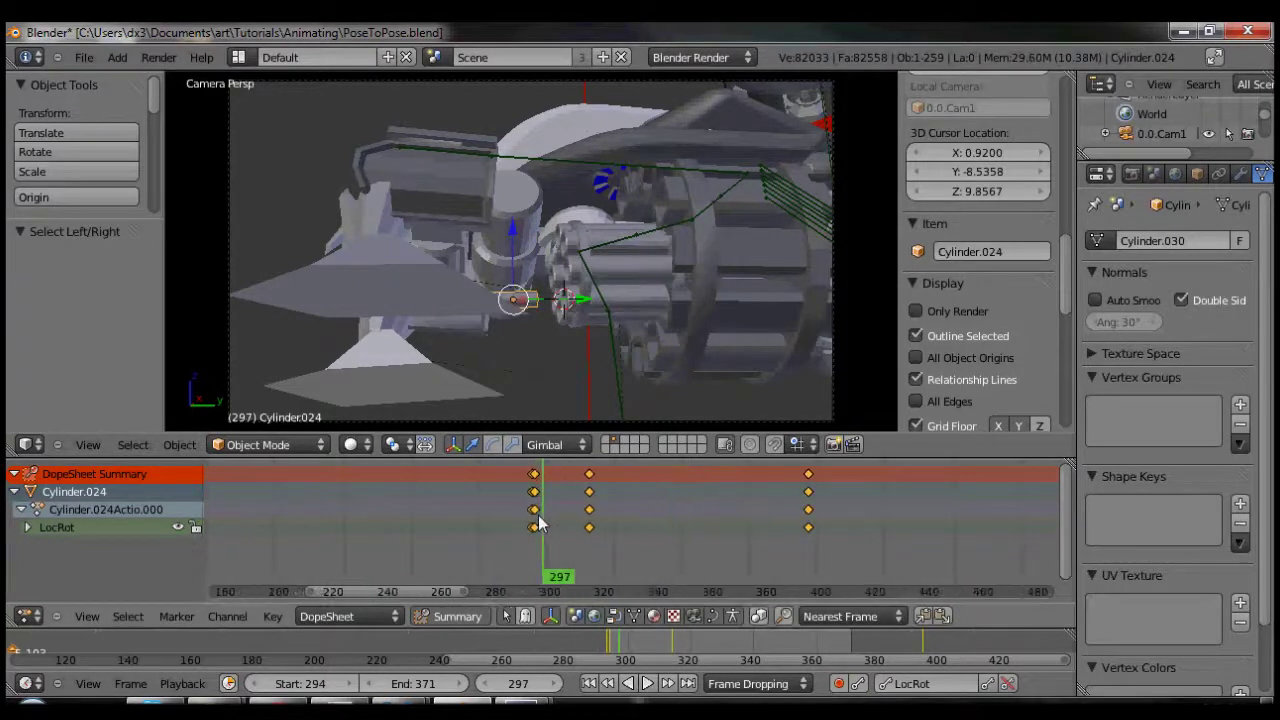
scroll(536, 518, up, 1)
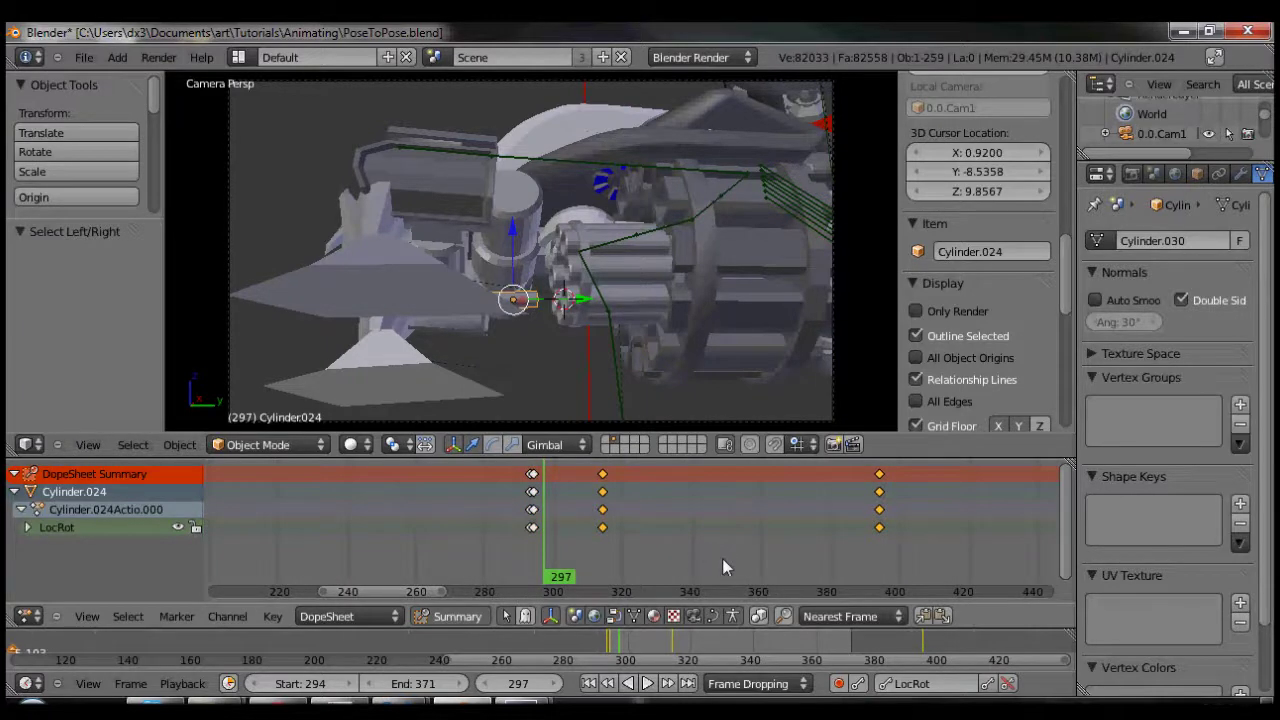
key(s)
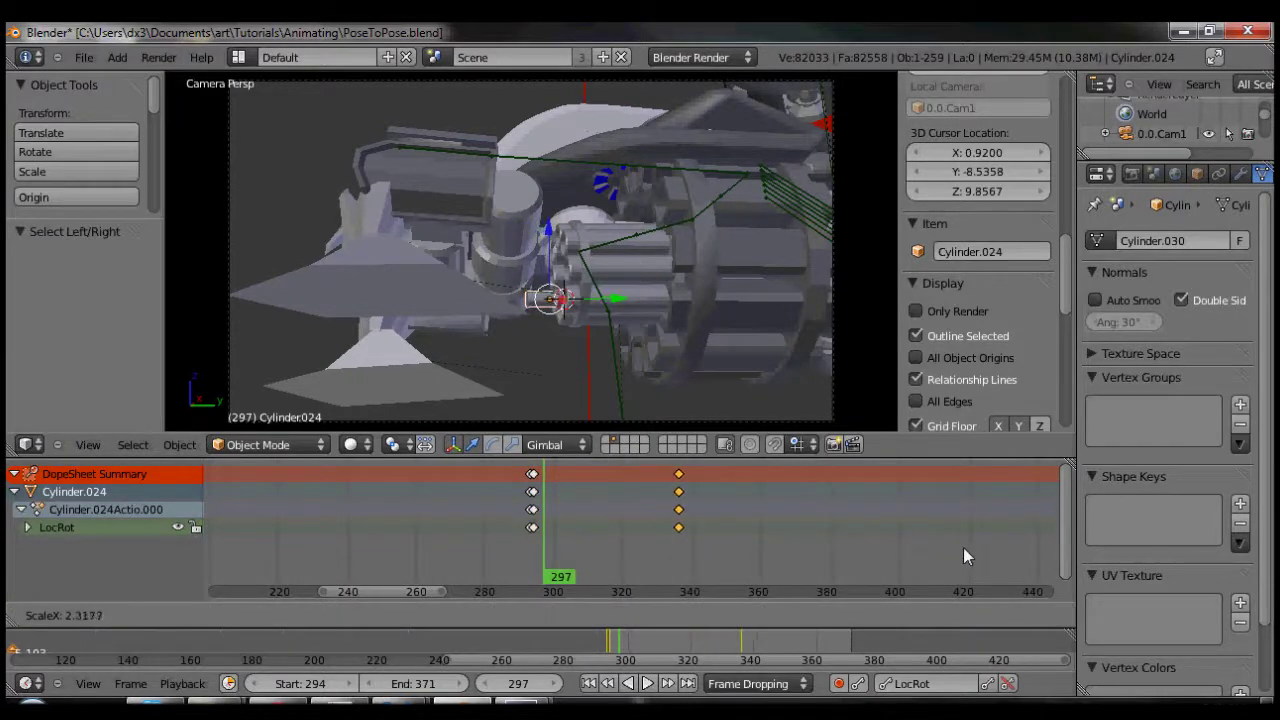
click(963, 547)
mouse_move(614, 643)
mouse_down()
mouse_move(670, 639)
mouse_move(611, 645)
mouse_up()
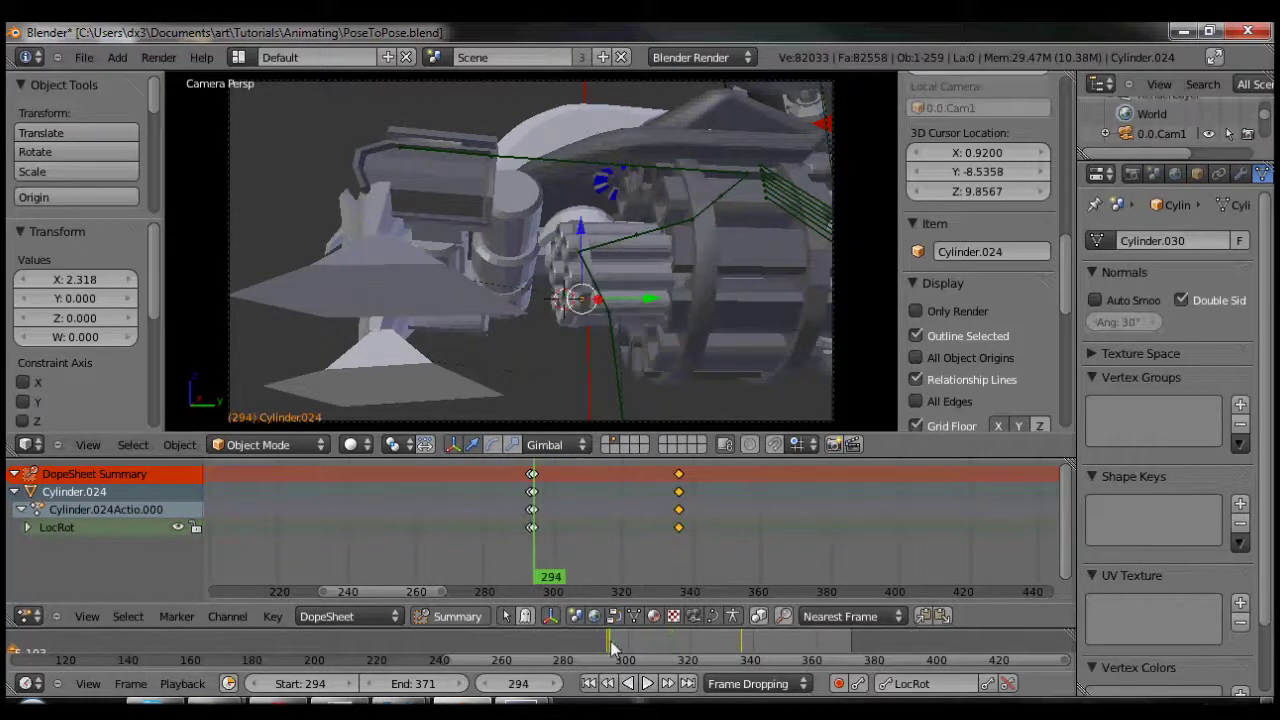
Step: Make frame 214 the playback start, play the bullet shot to frame 323, and select 0.0.Cam1
click(359, 640)
key(s)
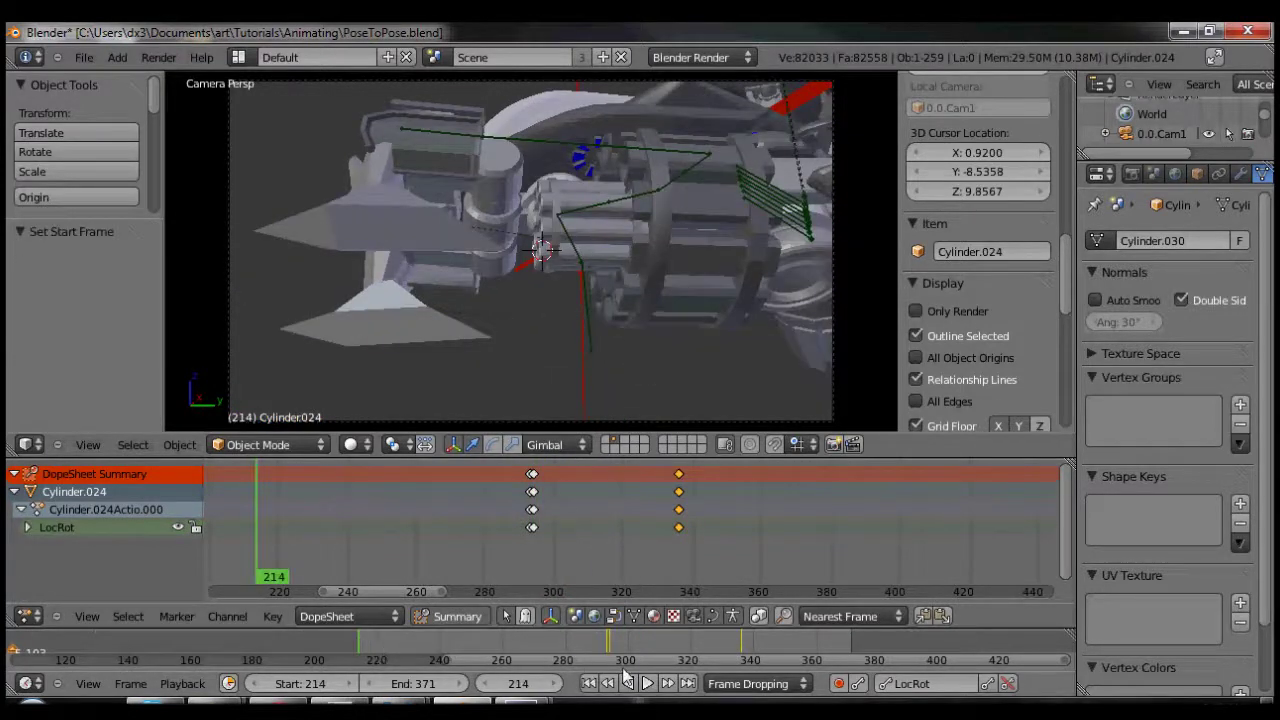
click(648, 684)
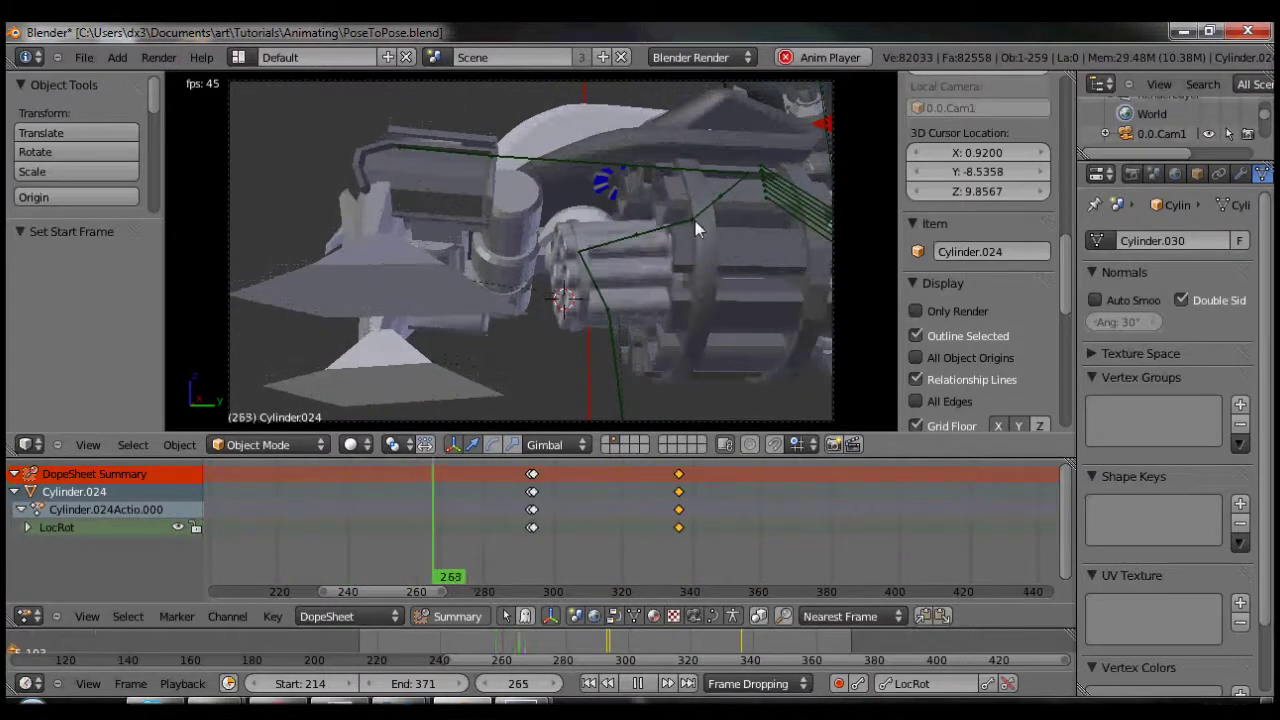
click(633, 684)
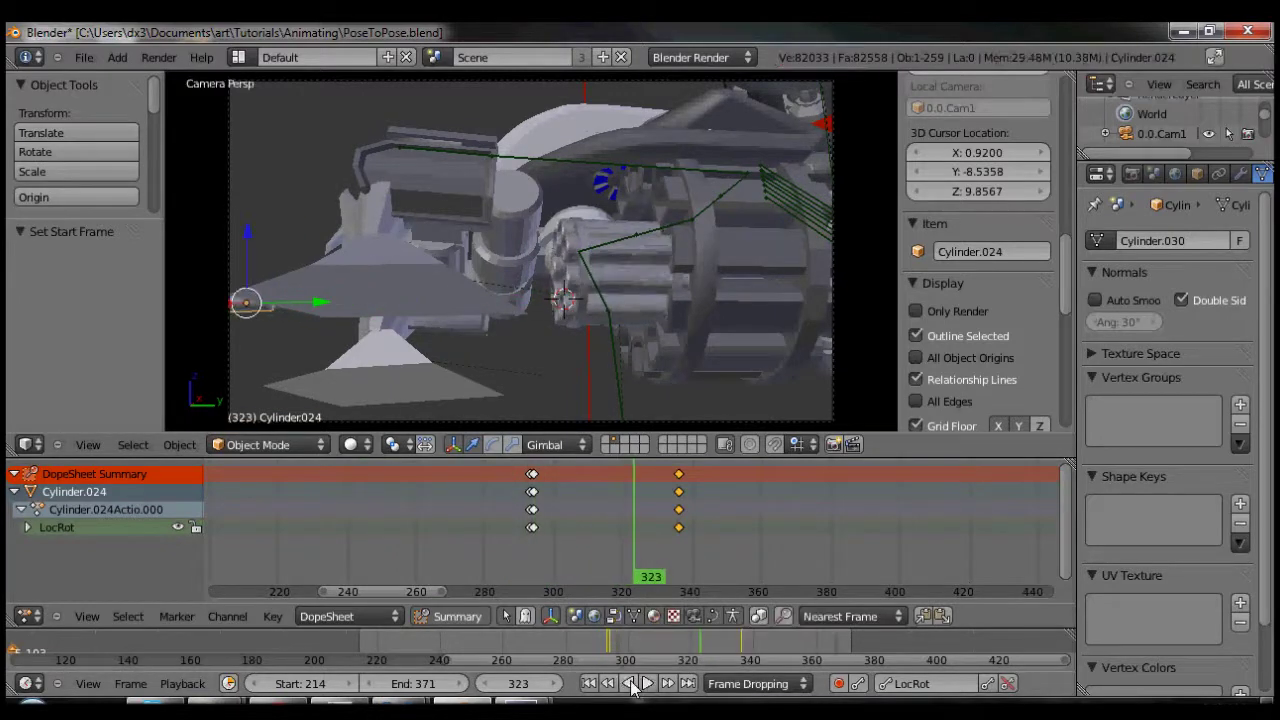
right_click(632, 426)
Step: At frame 290, key 0.0.Cam1's location and rotation so it holds still
drag(697, 642, 596, 642)
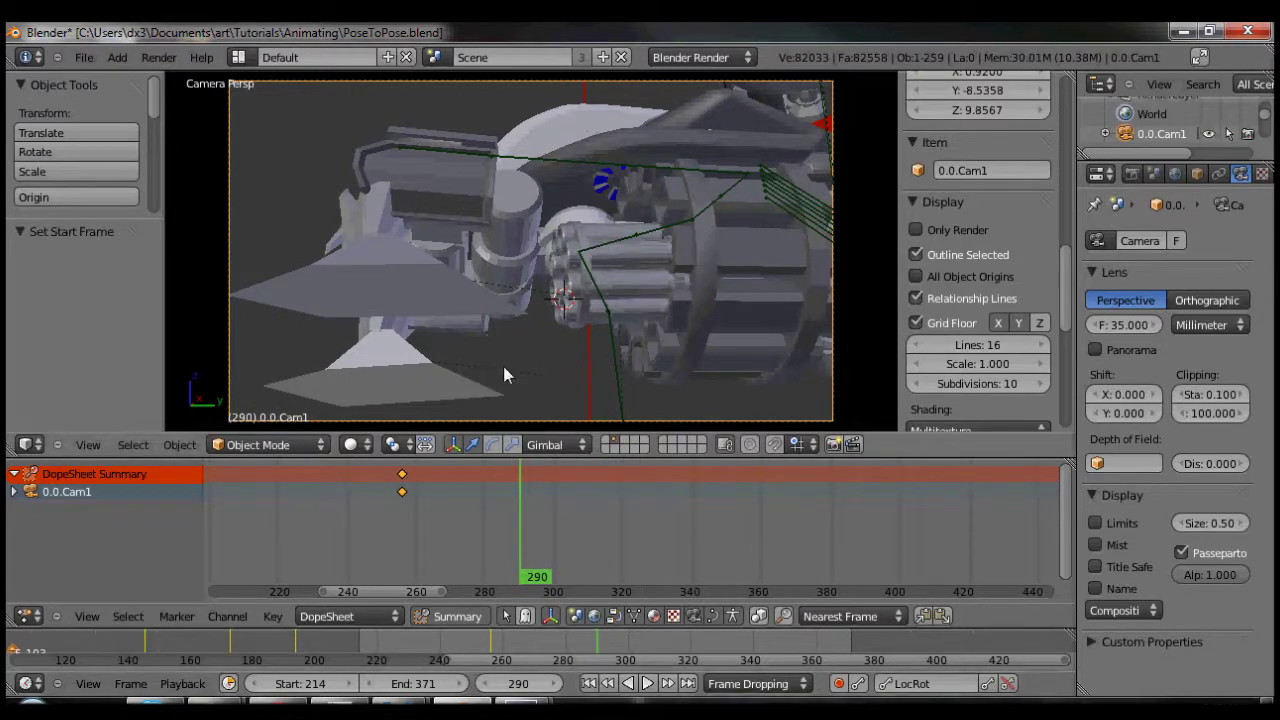
key(i)
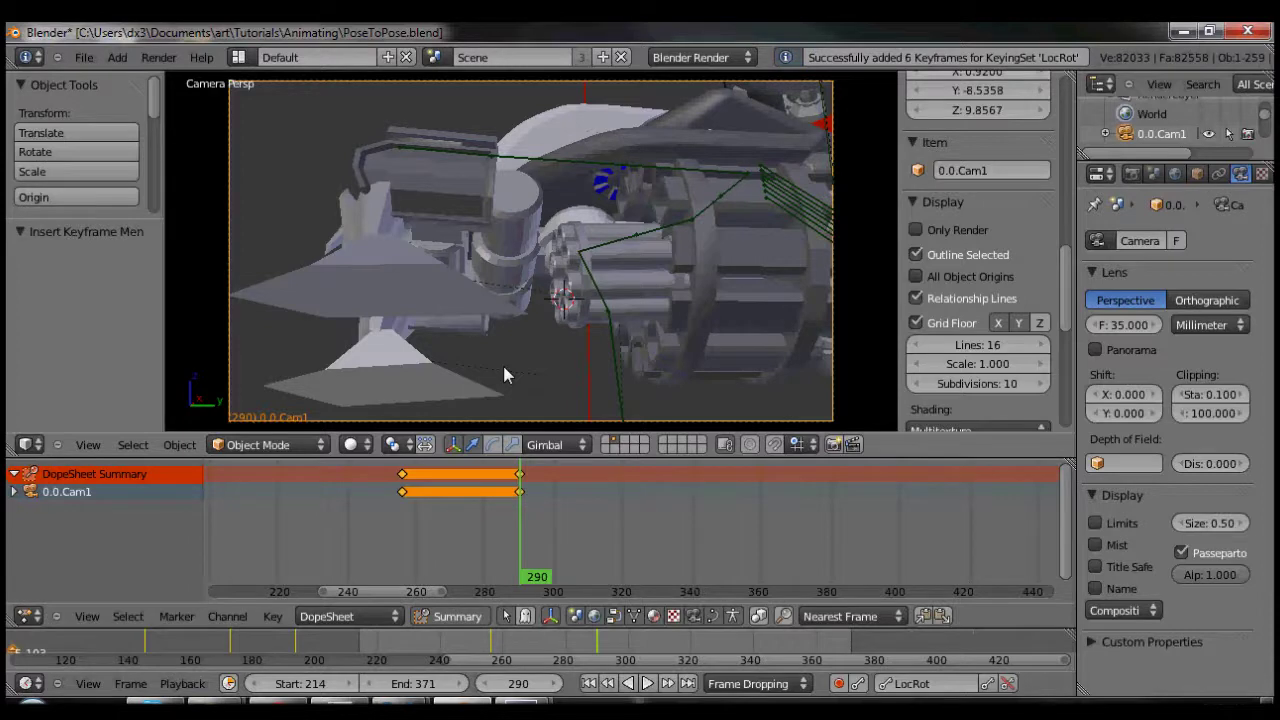
Step: At frame 311, rotate the camera slightly and insert a LocRot keyframe
drag(529, 519, 594, 498)
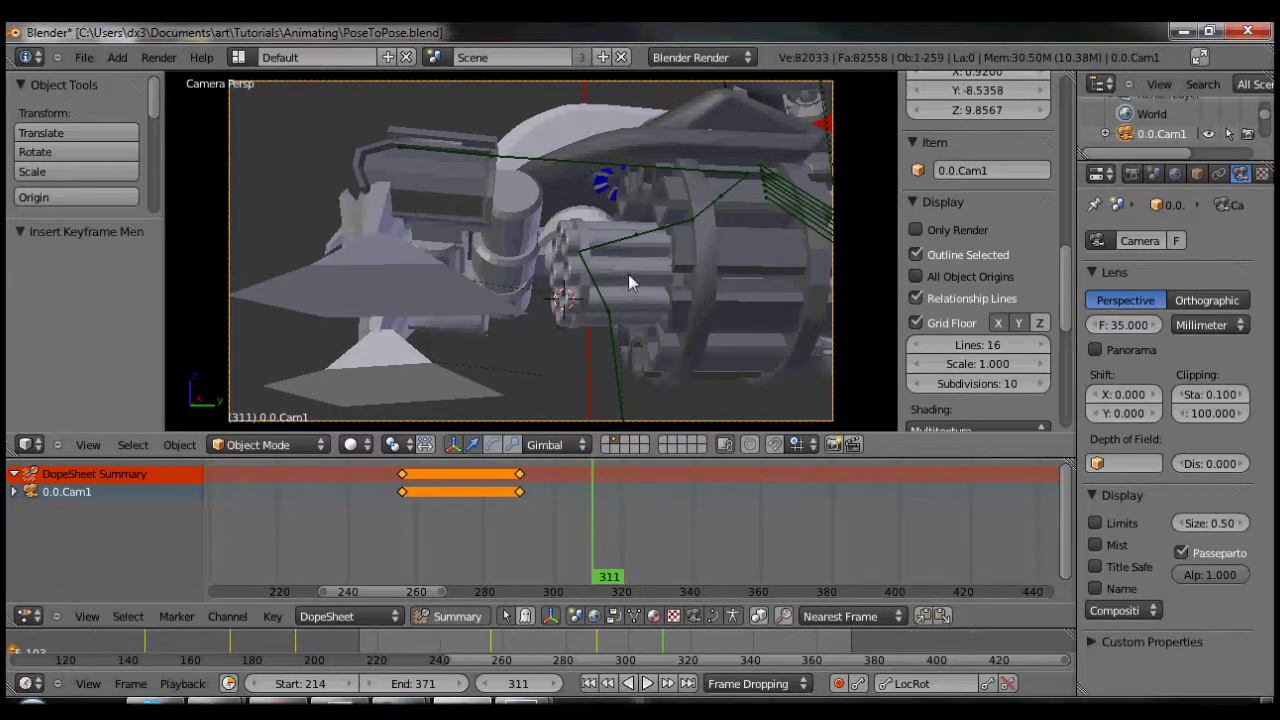
key(r)
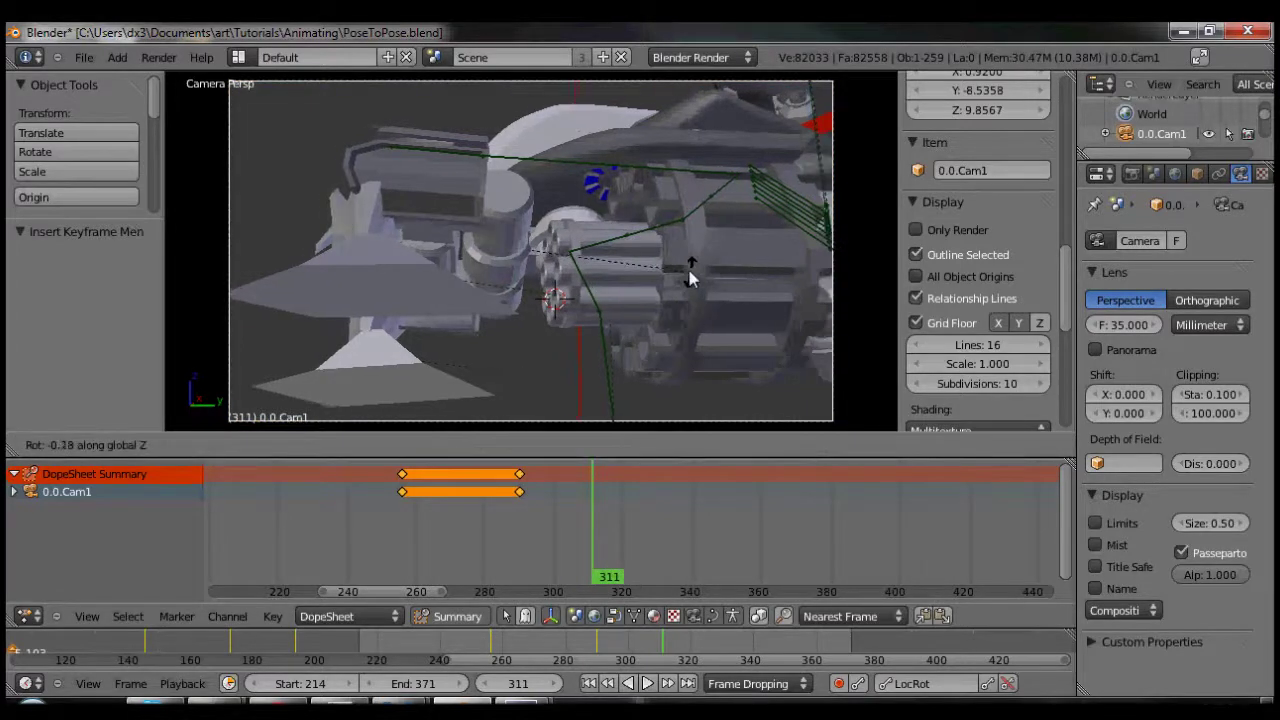
click(684, 337)
key(i)
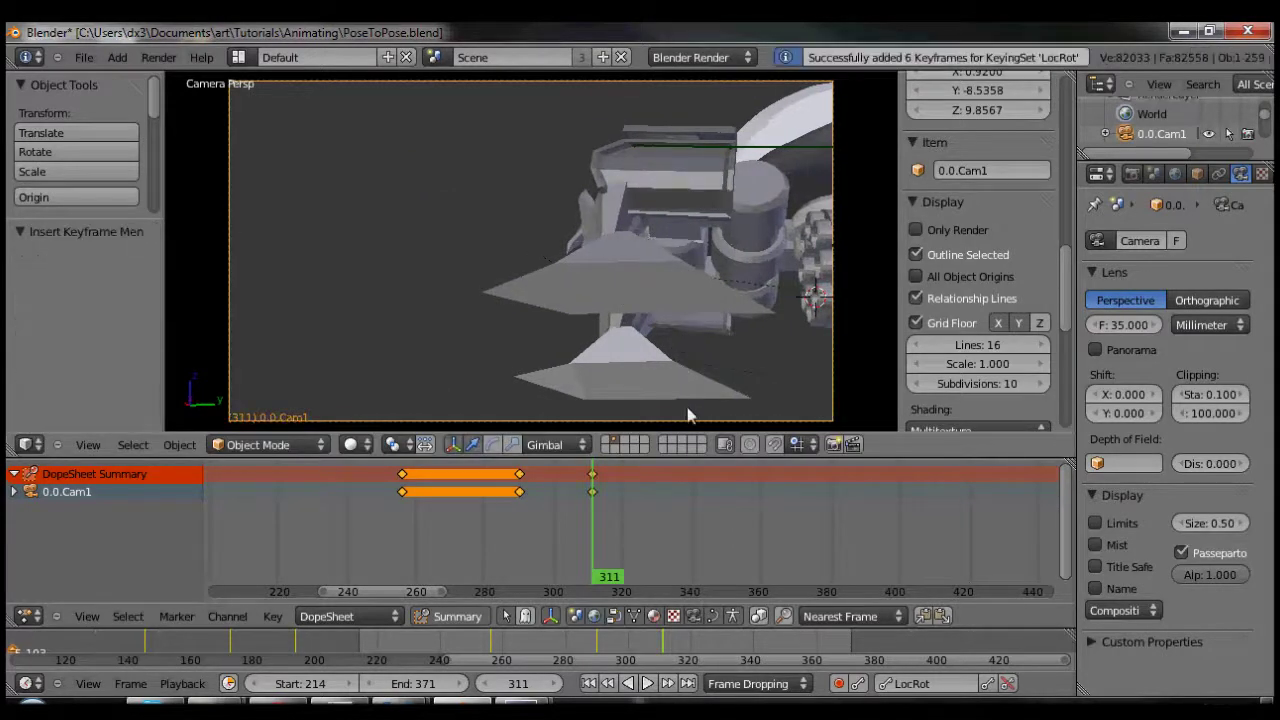
Step: At frame 298, nudge the camera's position, tilt it 2.671° about X, and key LocRot
drag(575, 516, 546, 516)
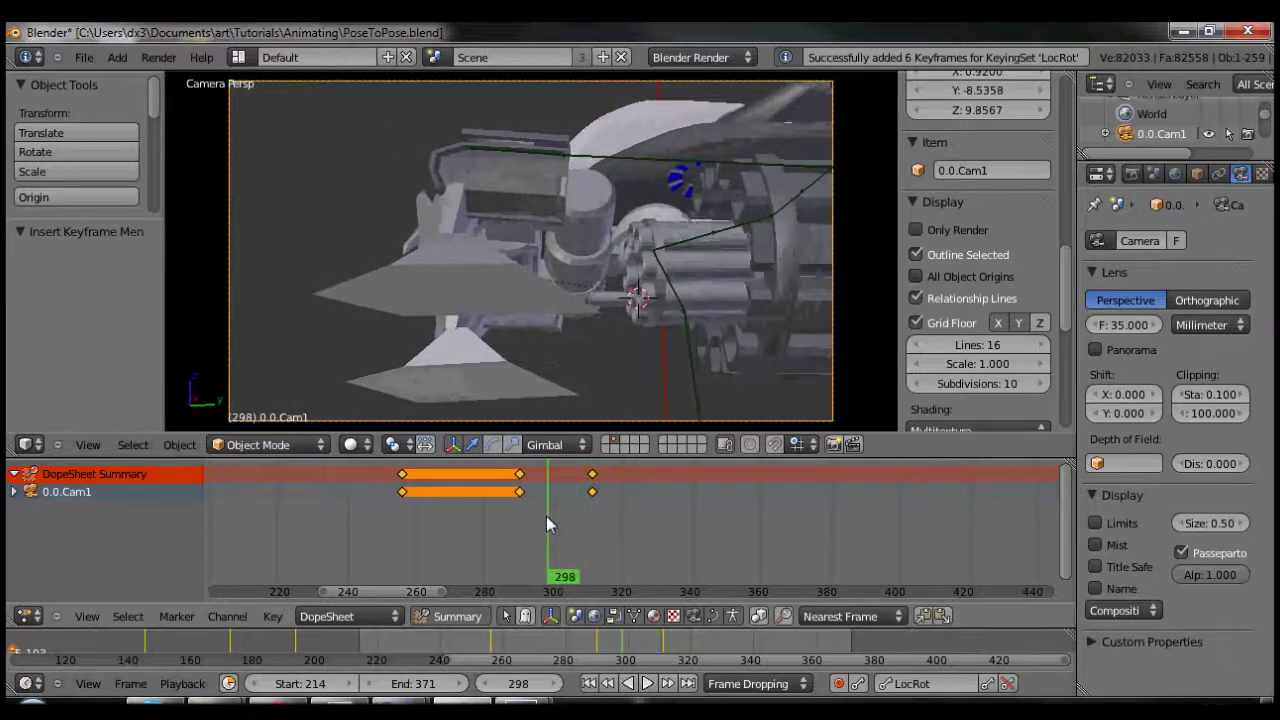
key(g)
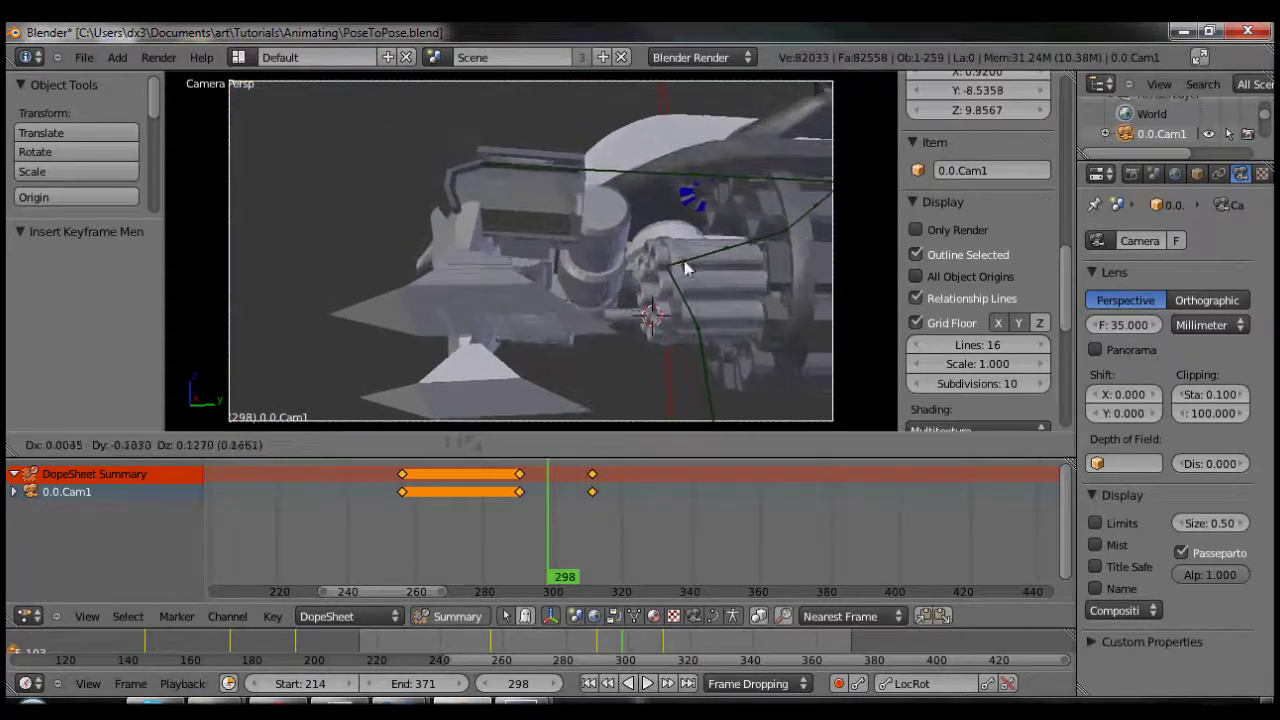
click(674, 254)
key(i)
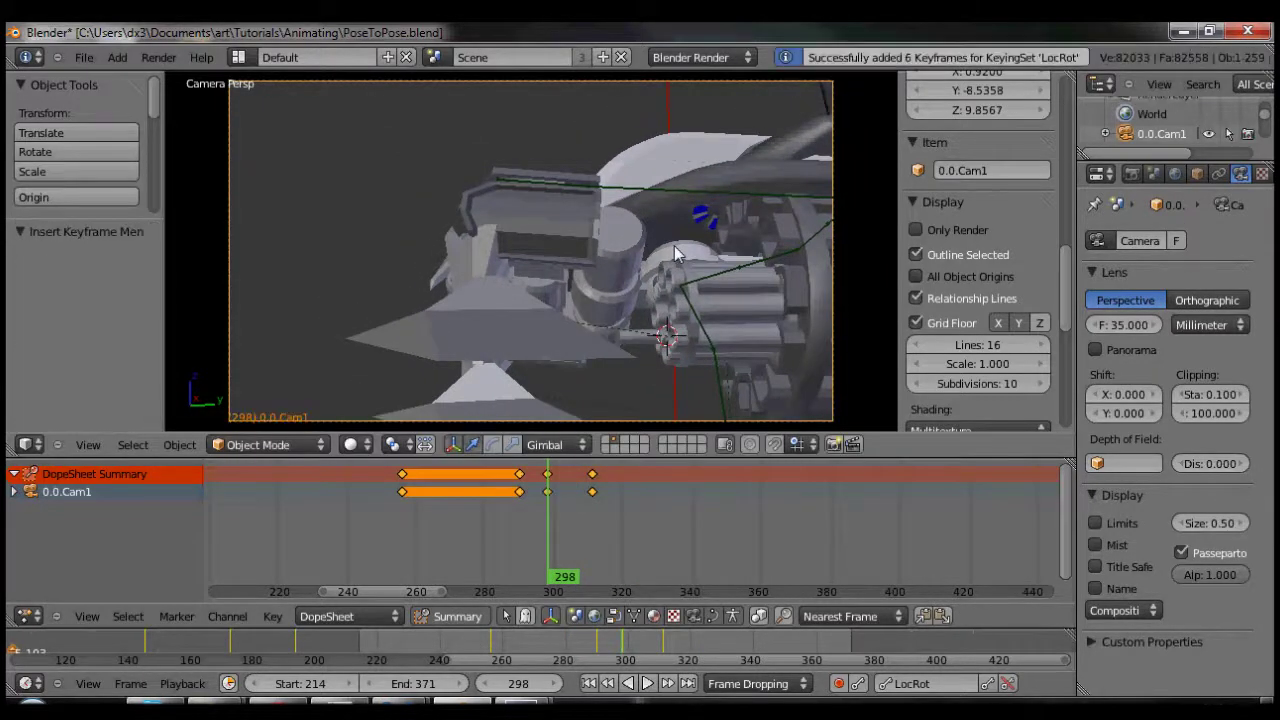
key(r)
key(x)
click(743, 244)
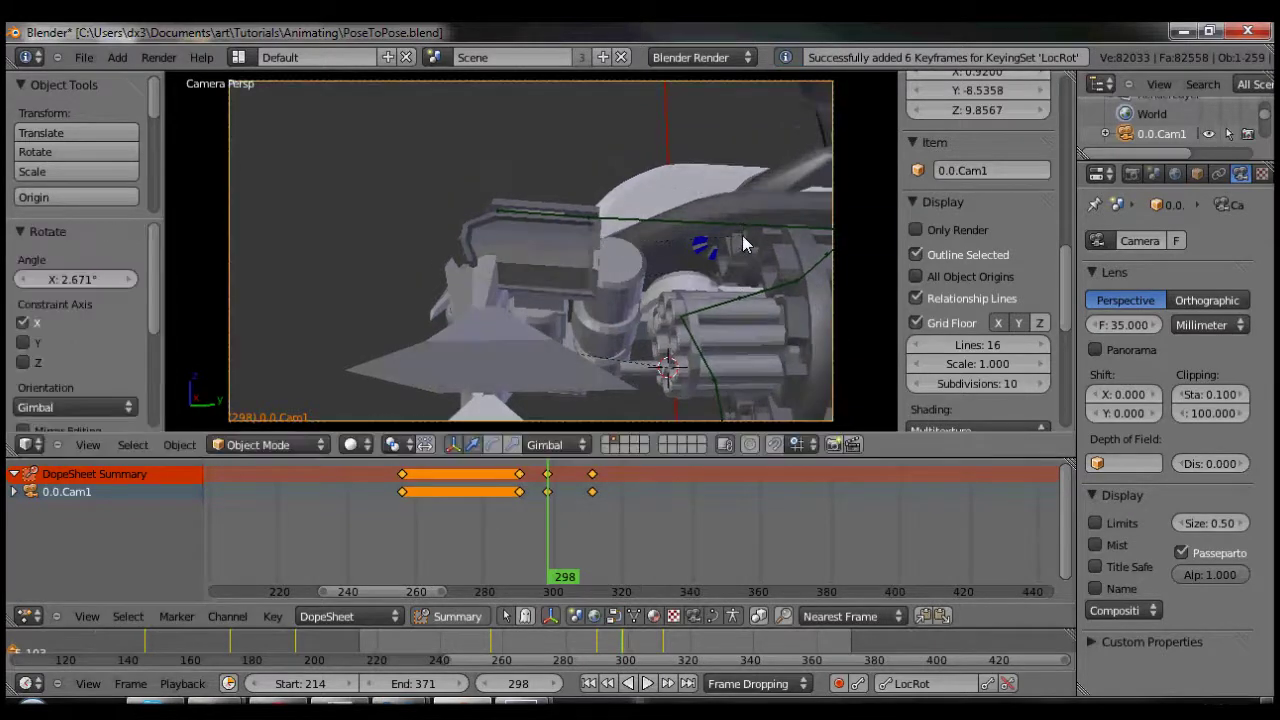
key(i)
Step: At frame 303, tilt the camera about X and turn it about Z, key LocRot, and review the shake
drag(556, 512, 565, 515)
key(r)
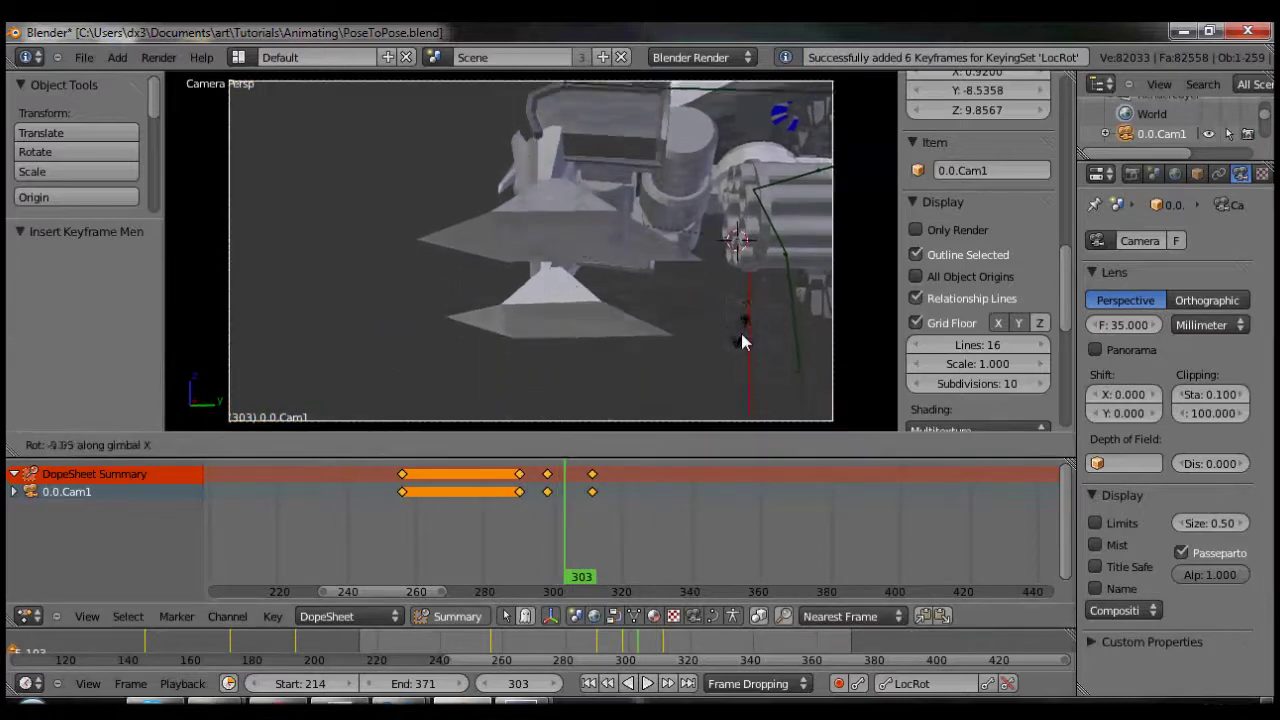
click(737, 338)
key(r)
key(z)
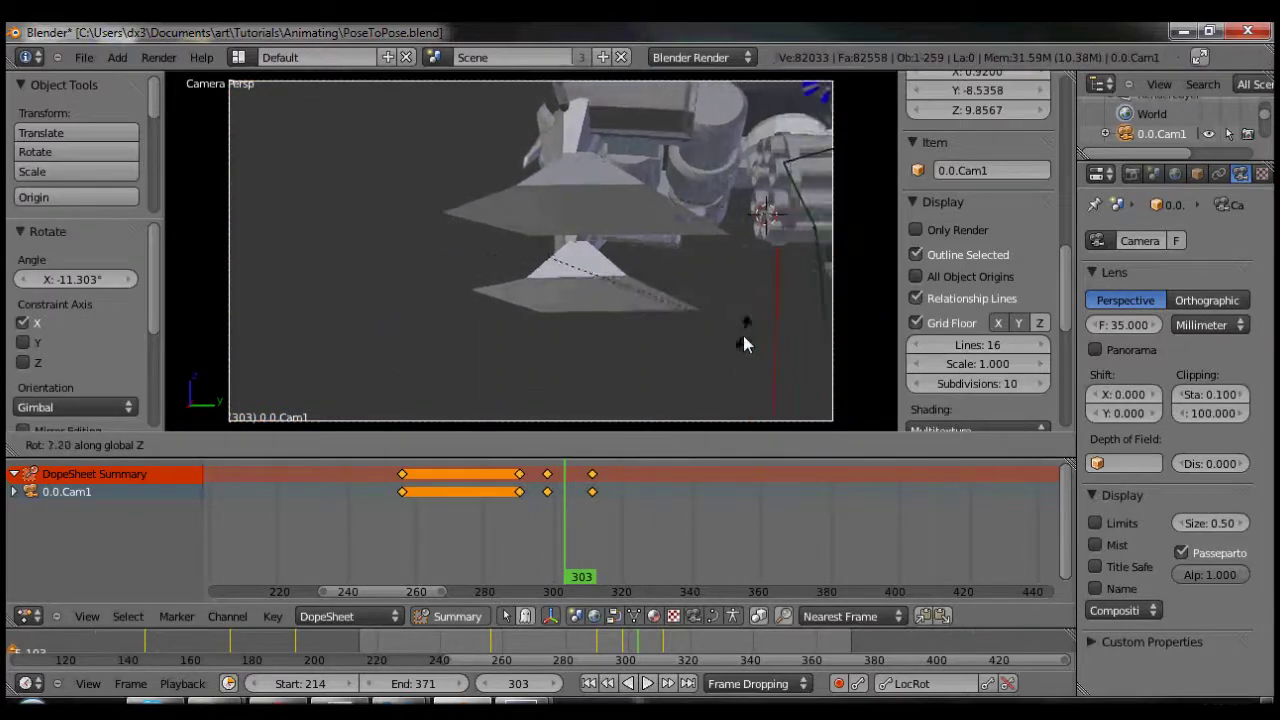
click(706, 389)
key(i)
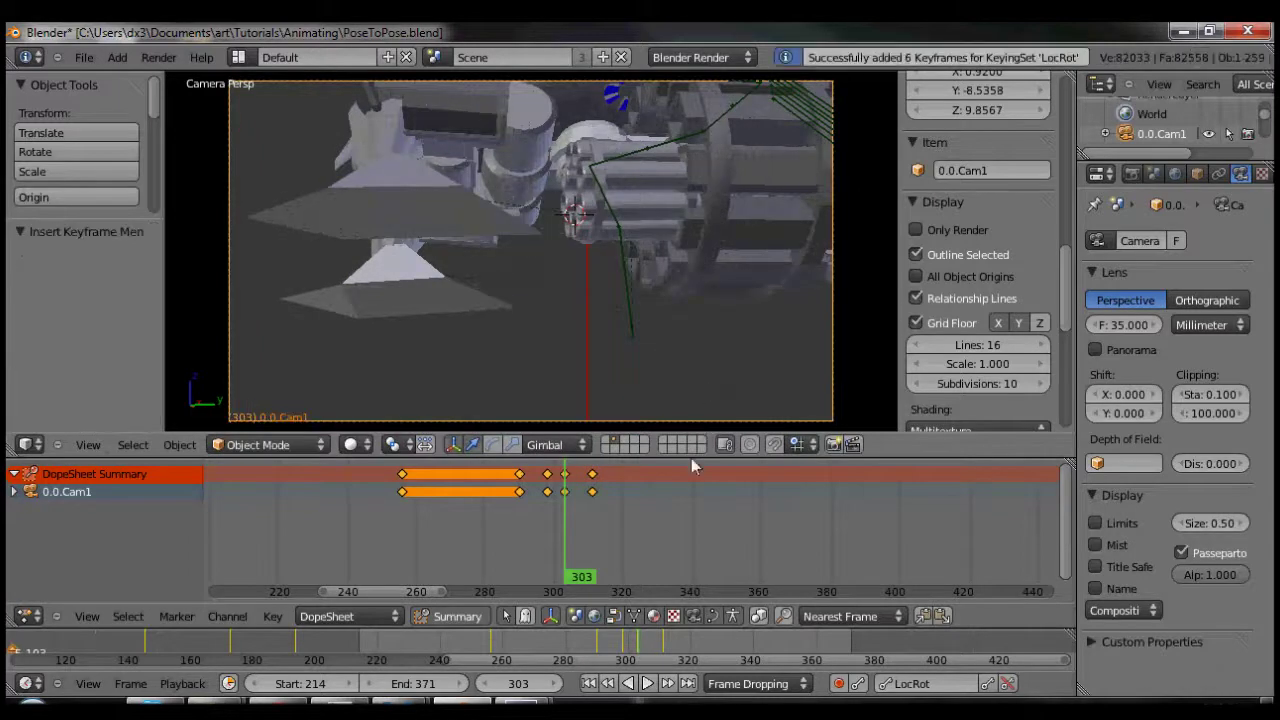
drag(560, 505, 640, 483)
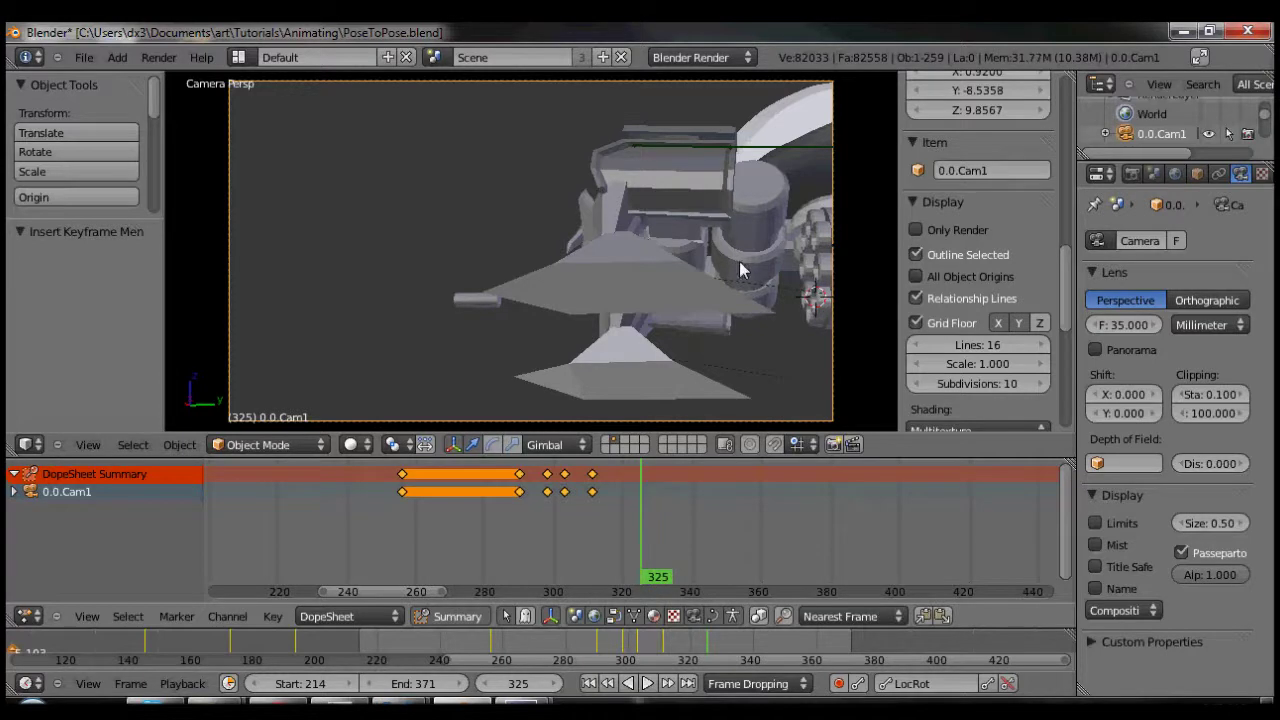
Step: Tilt the camera twice about its X axis
key(r)
key(x)
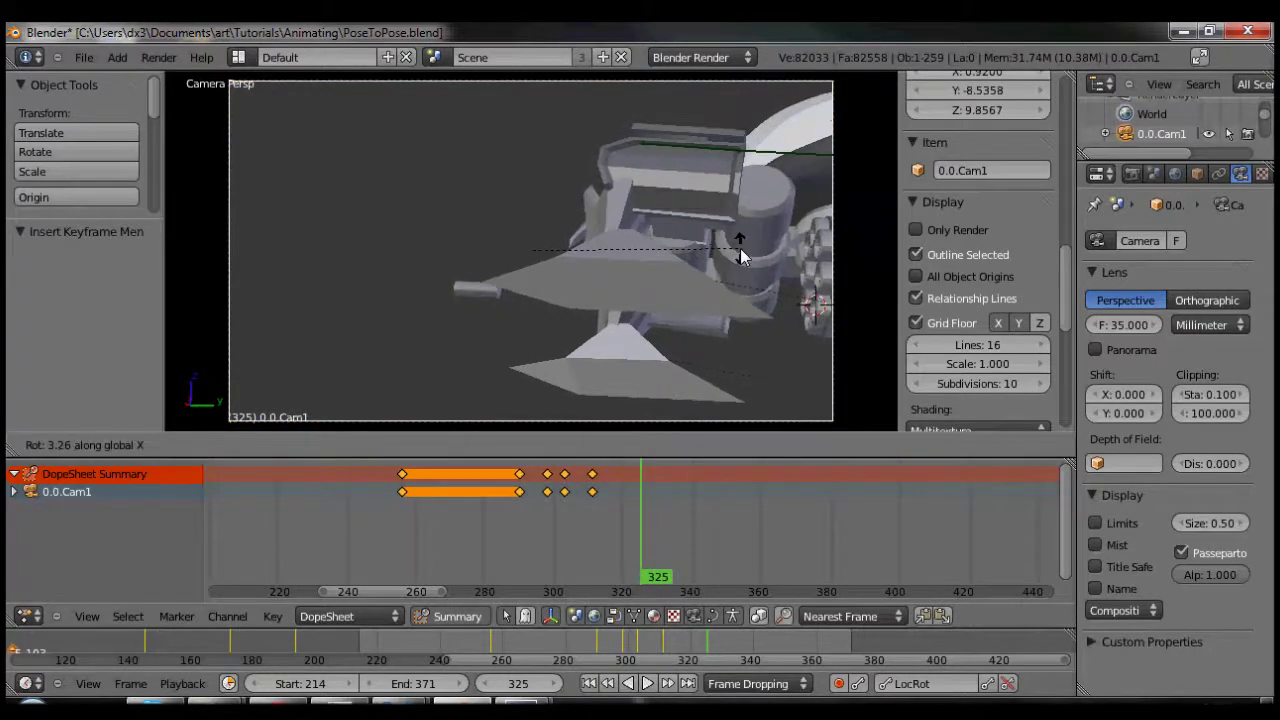
click(740, 256)
key(r)
key(x)
key(x)
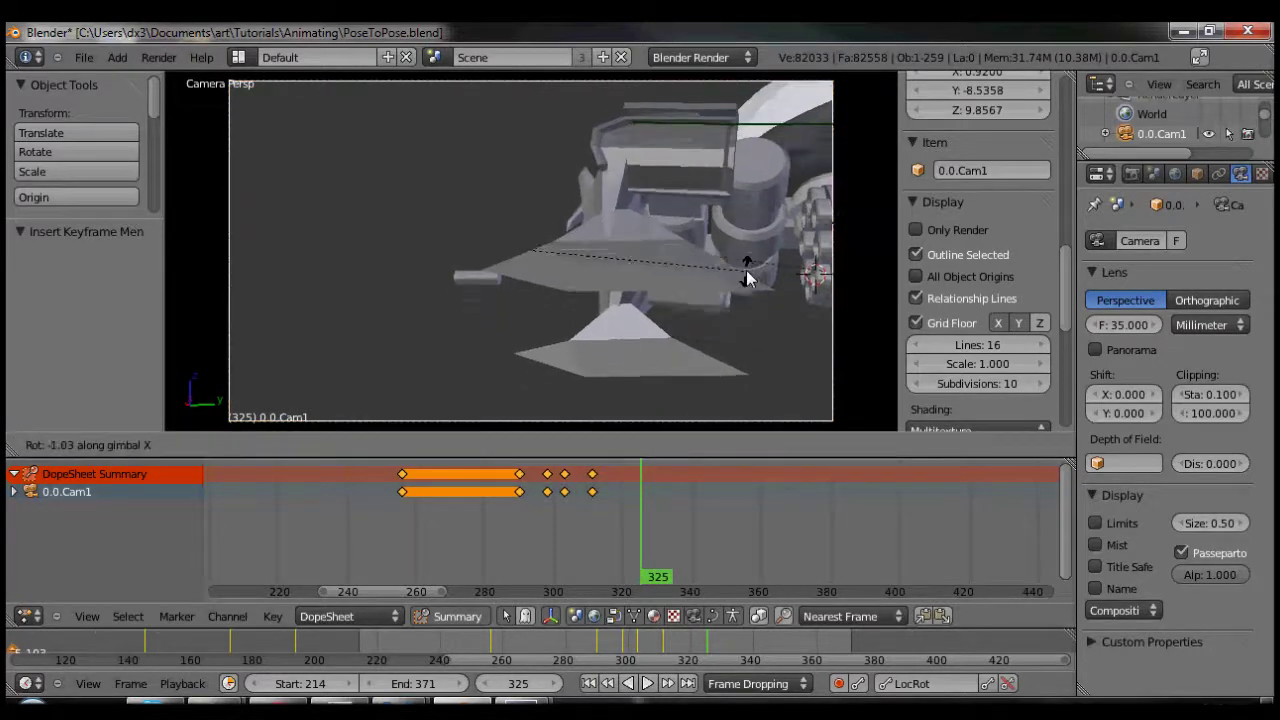
click(749, 276)
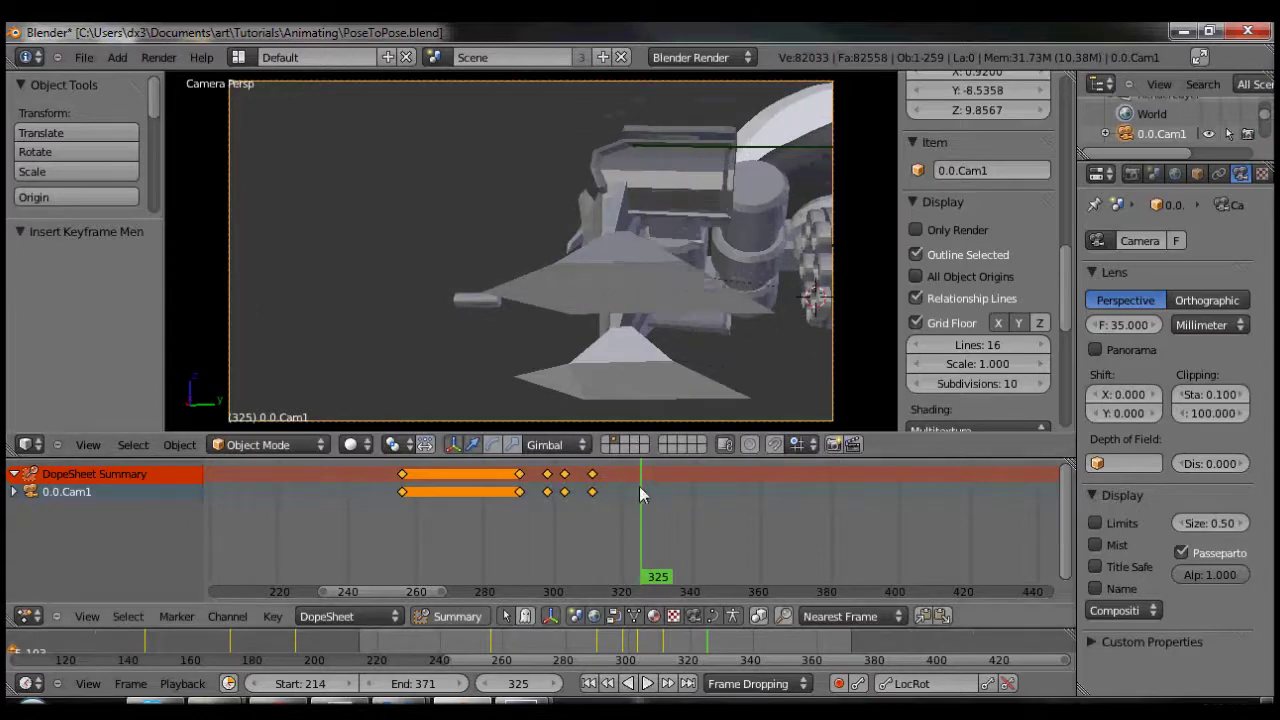
Step: At frame 340, turn the camera about Z toward the bullet and key LocRot
drag(639, 486, 692, 482)
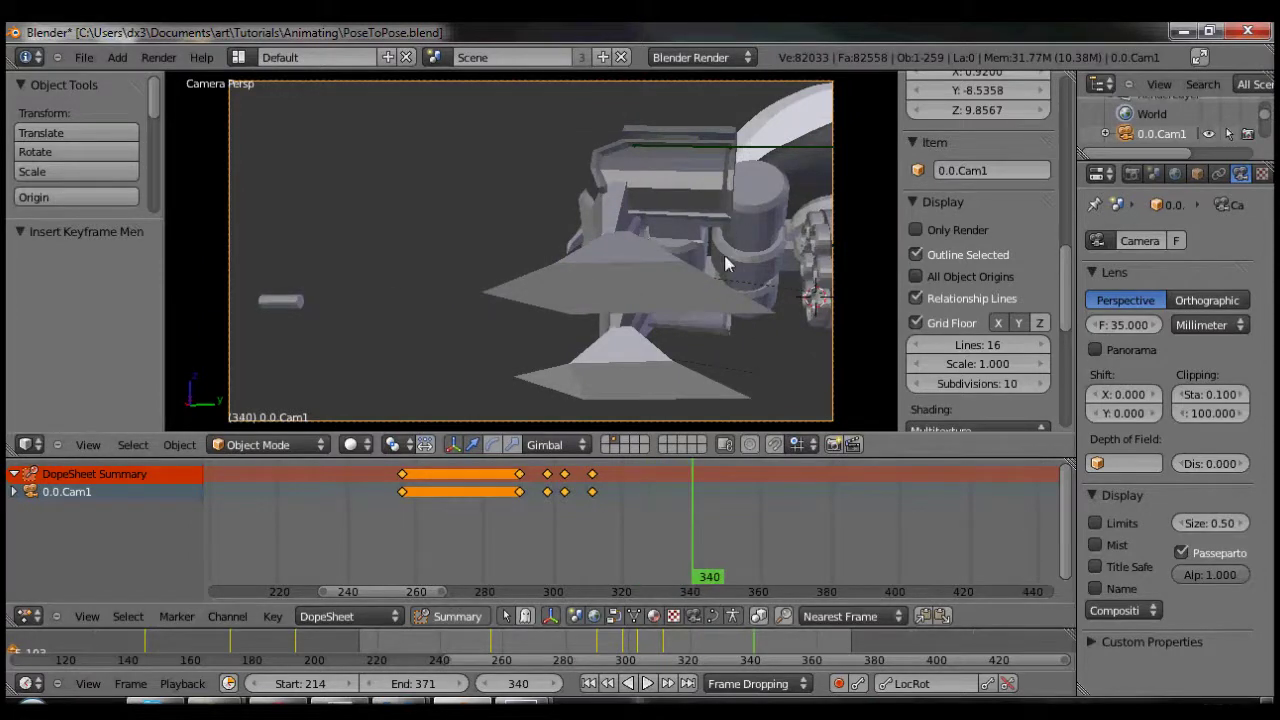
key(r)
key(z)
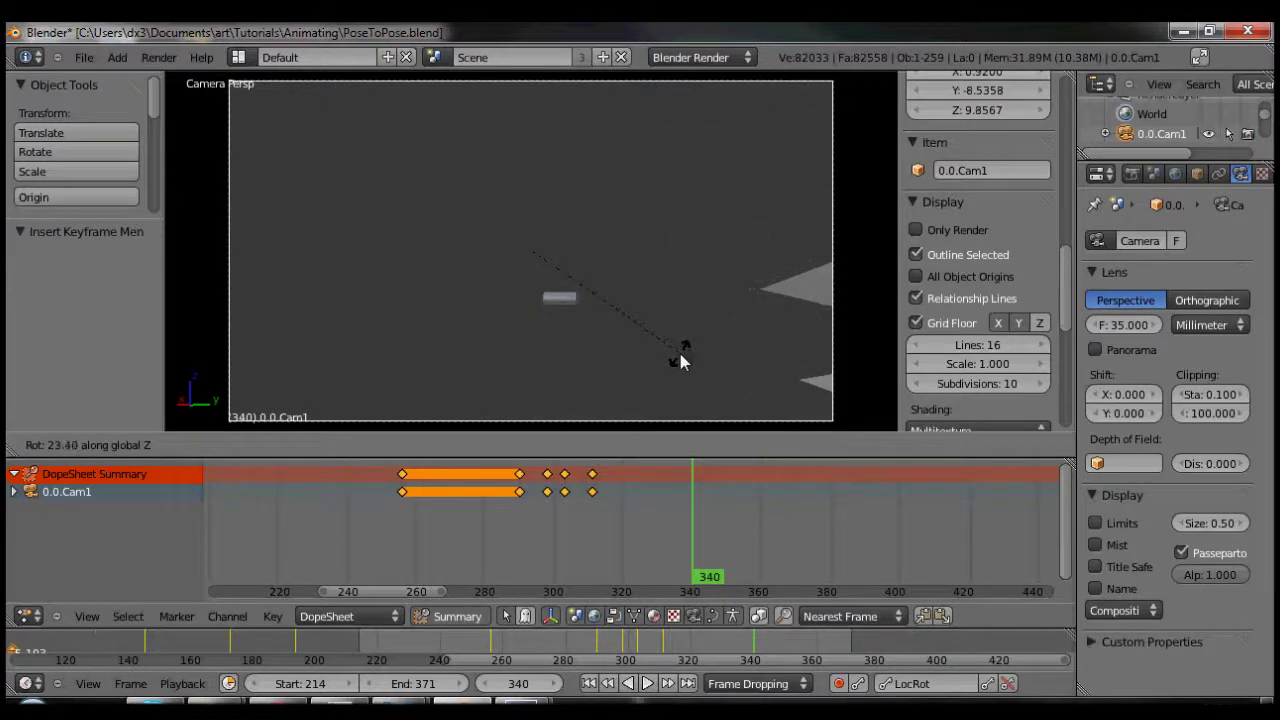
click(680, 358)
key(i)
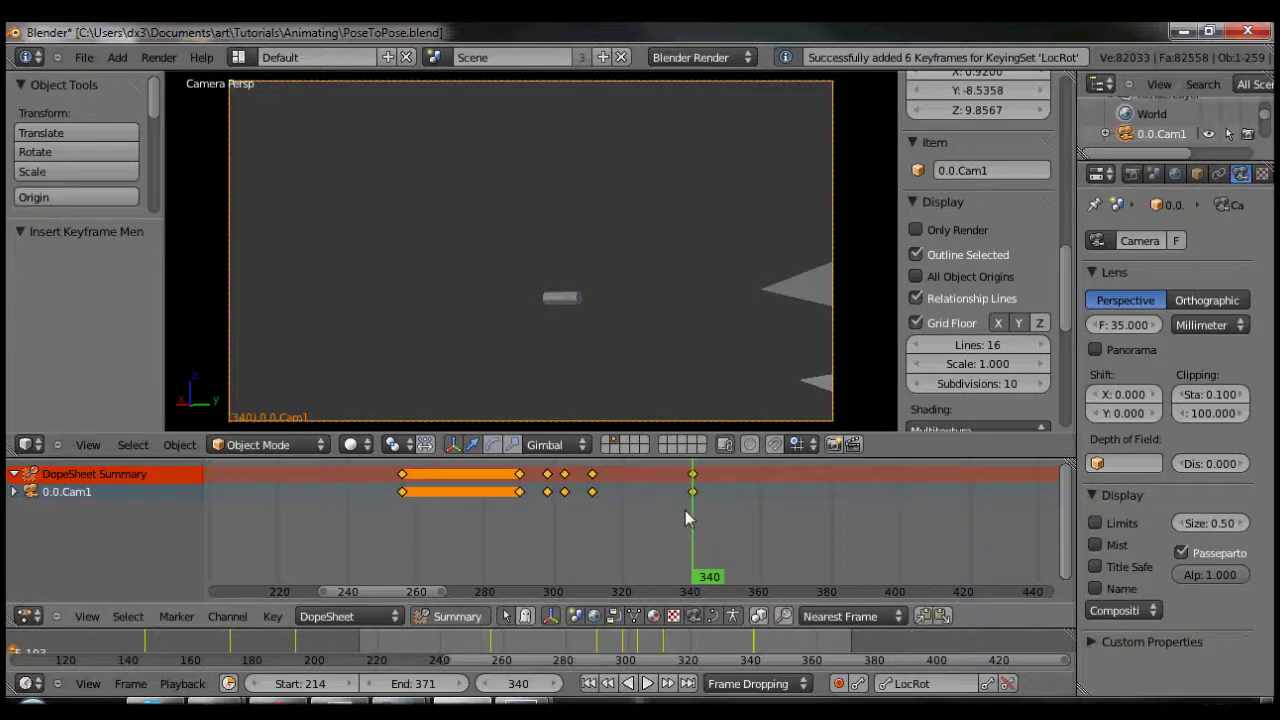
Step: At frame 319, tilt the camera 7.523° about X and turn it about Z, key LocRot, and check frames 305–319
drag(675, 520, 623, 513)
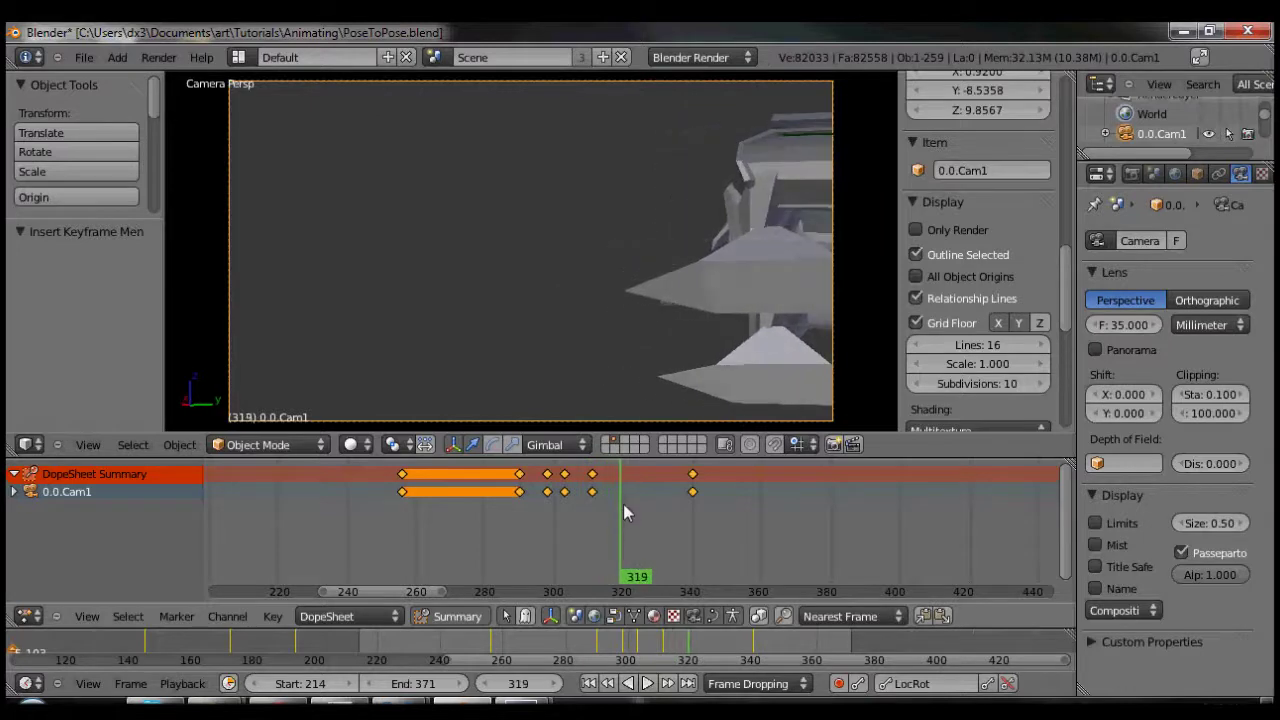
key(r)
key(x)
key(x)
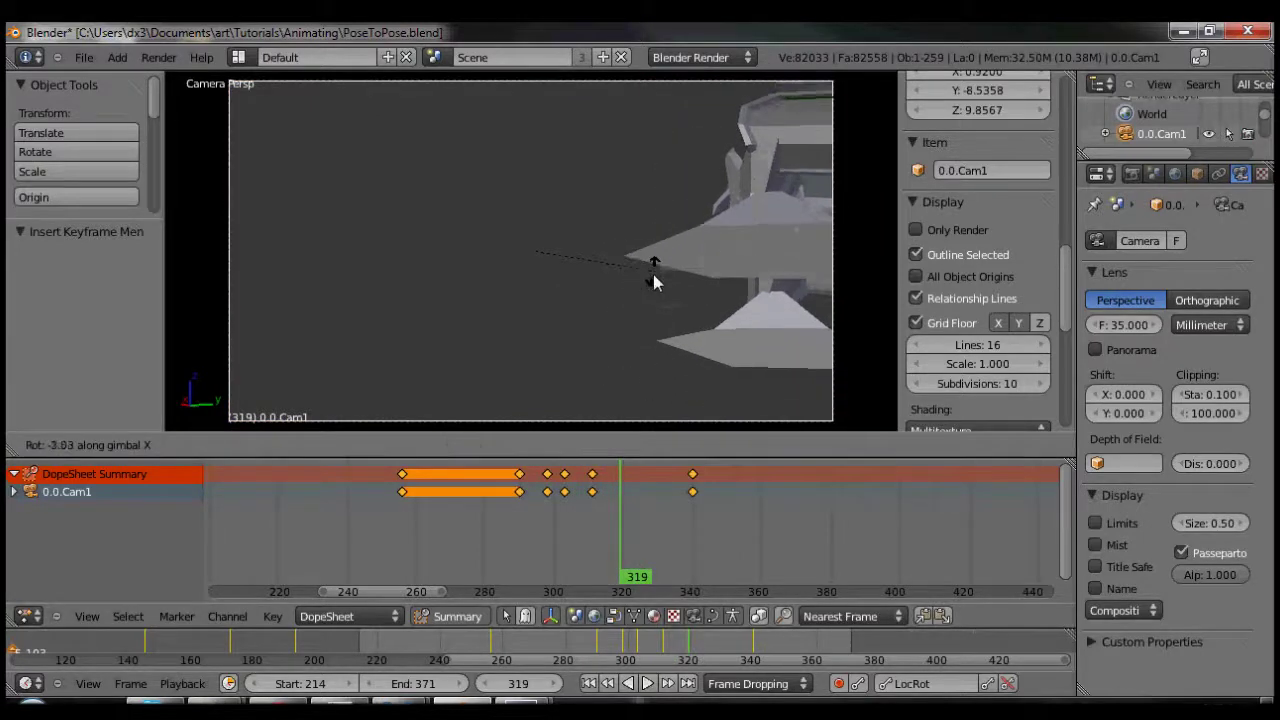
click(651, 297)
key(r)
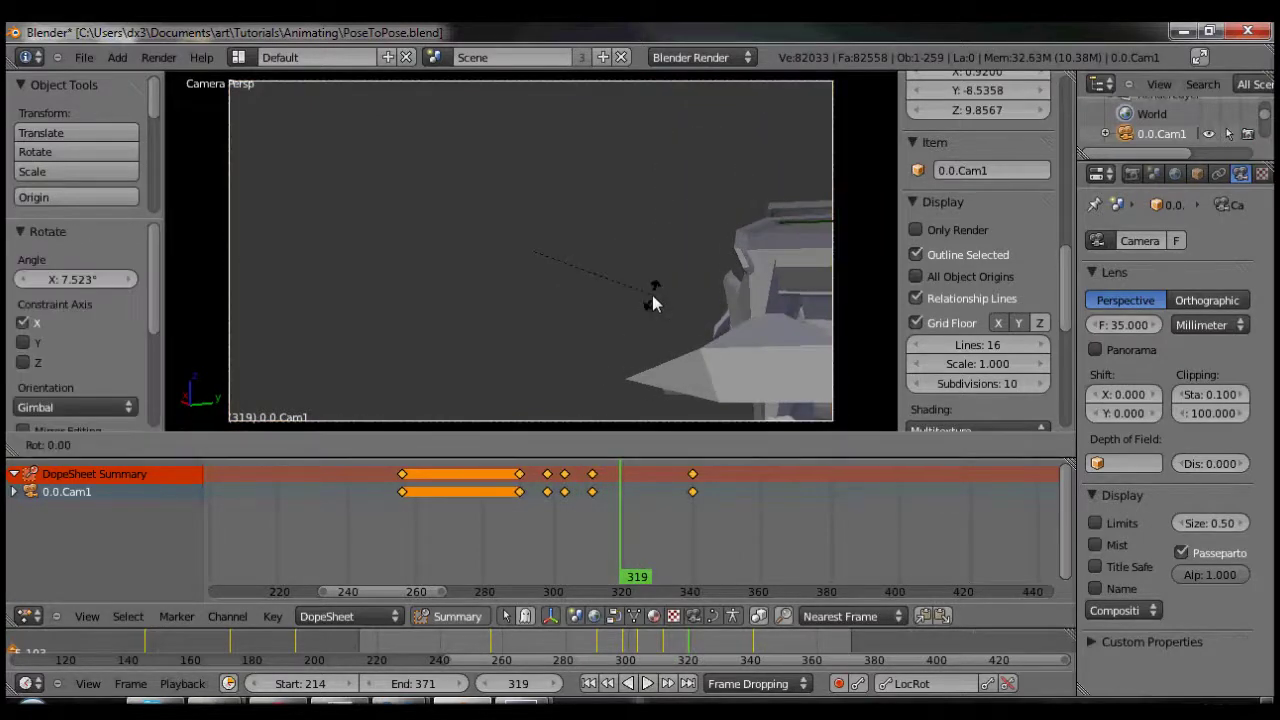
key(z)
click(648, 297)
key(i)
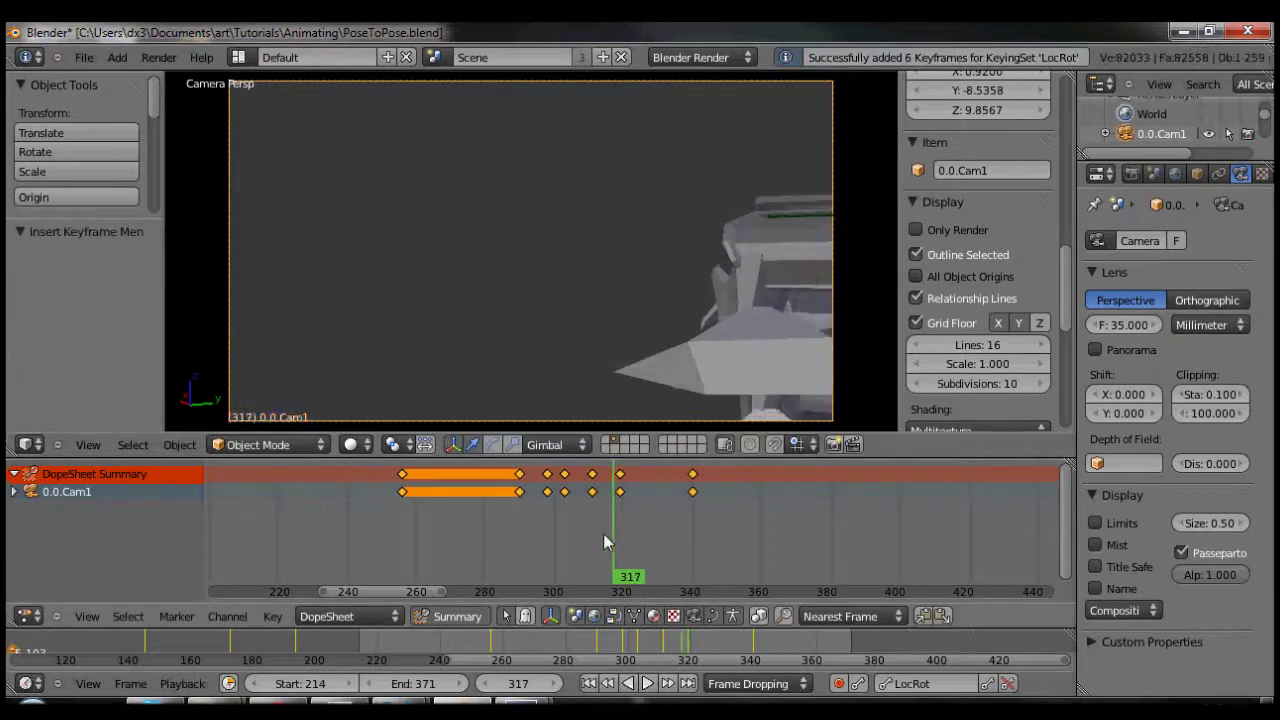
drag(606, 534, 415, 509)
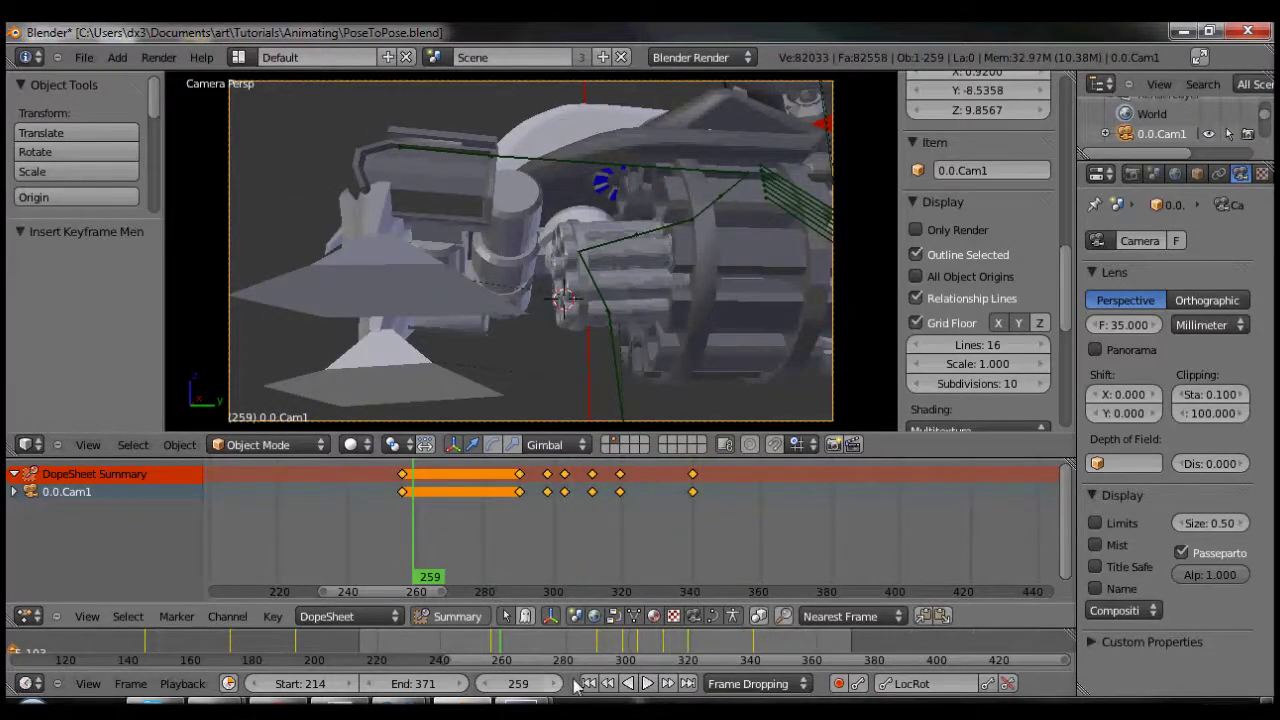
Step: Play and scrub the camera move, then leave camera view for the Top Ortho view
click(646, 688)
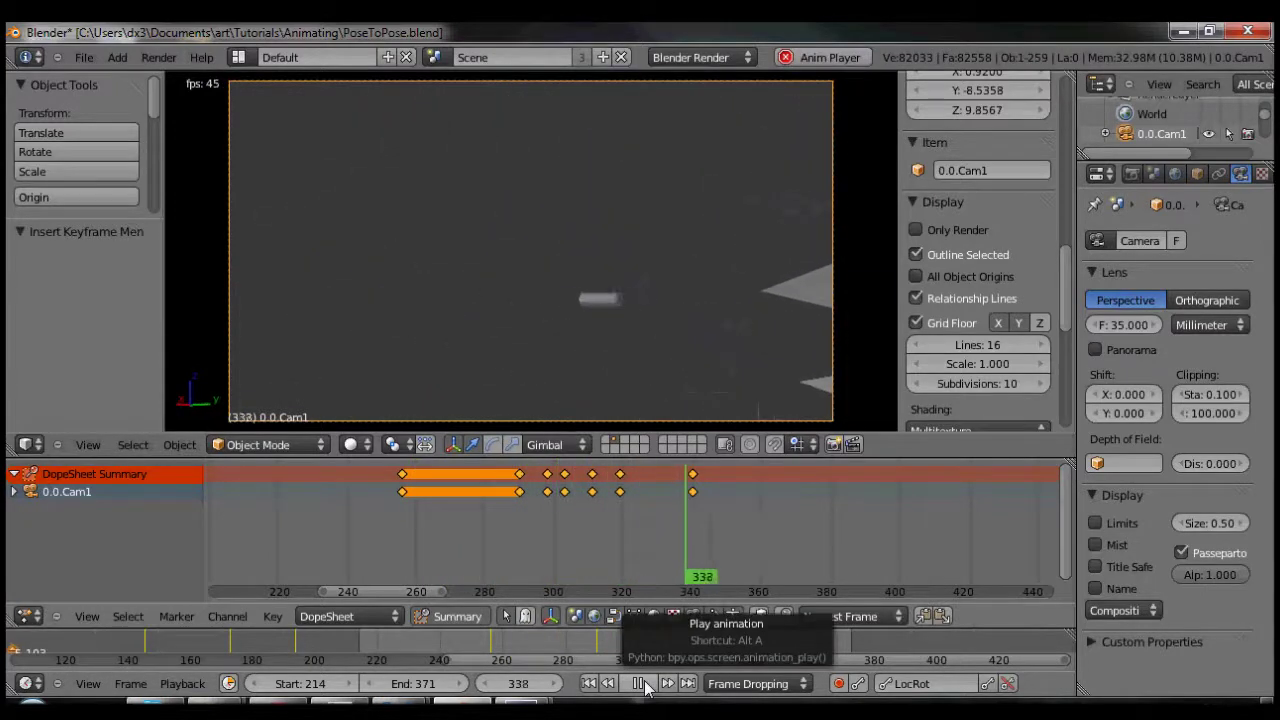
click(643, 688)
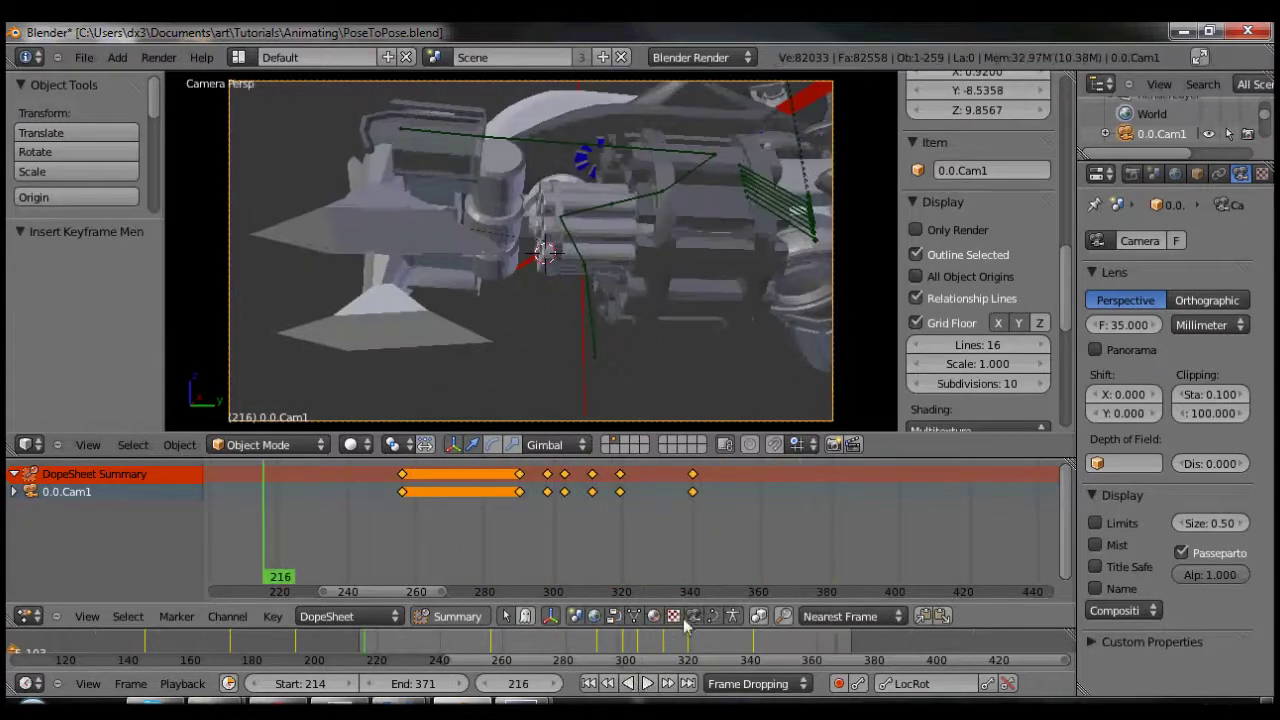
drag(400, 652, 805, 651)
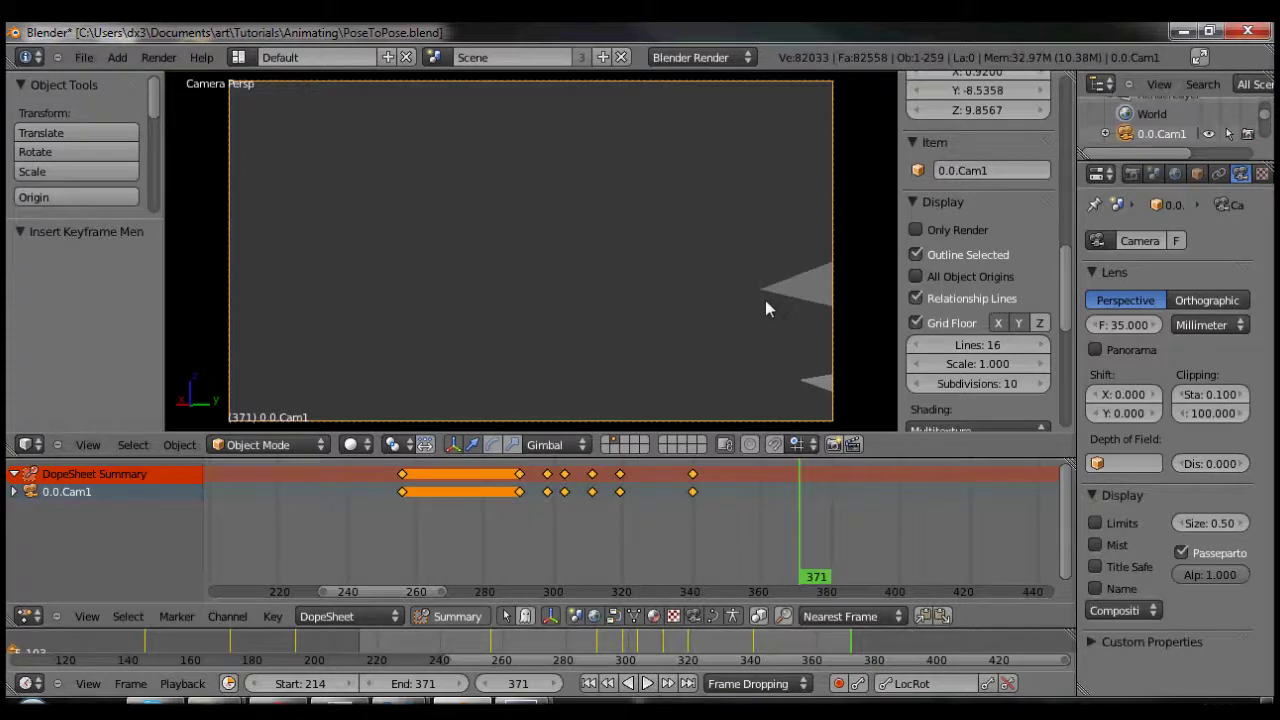
key(KP_0)
key(KP_7)
Step: At frame 371, move the camera along Y and then freely, and key its position
scroll(486, 170, up, 3)
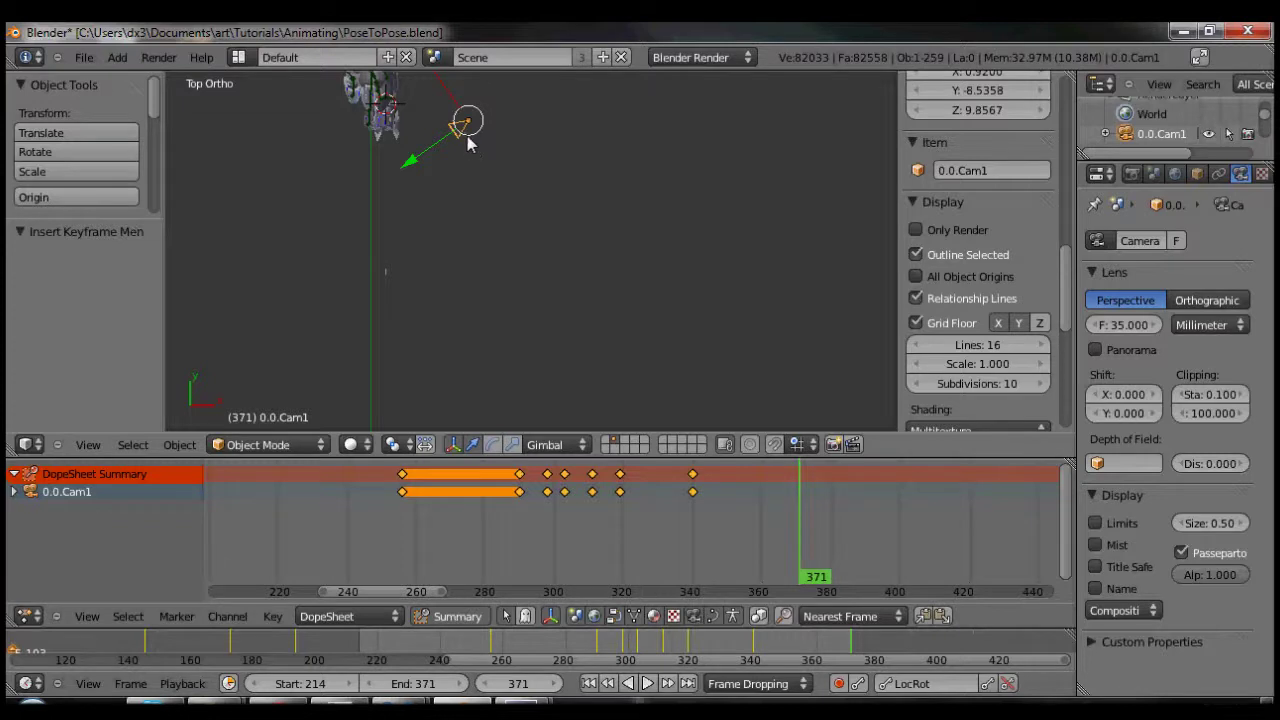
key(g)
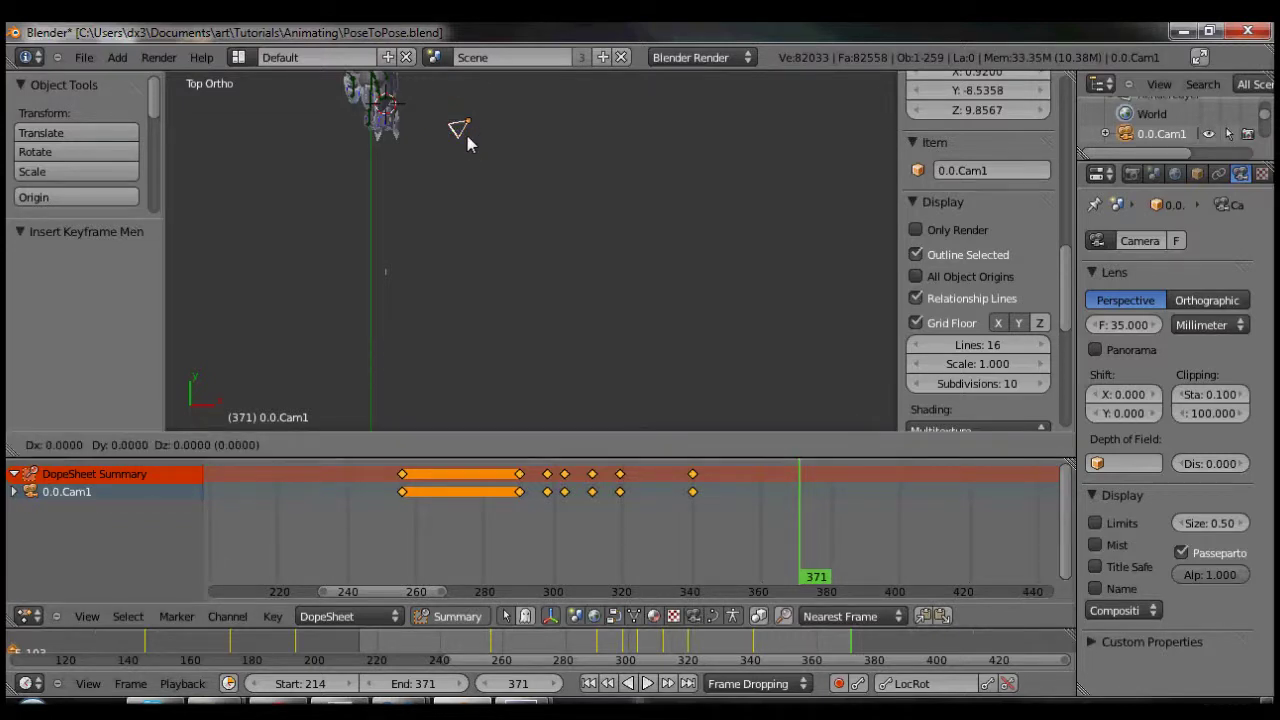
key(y)
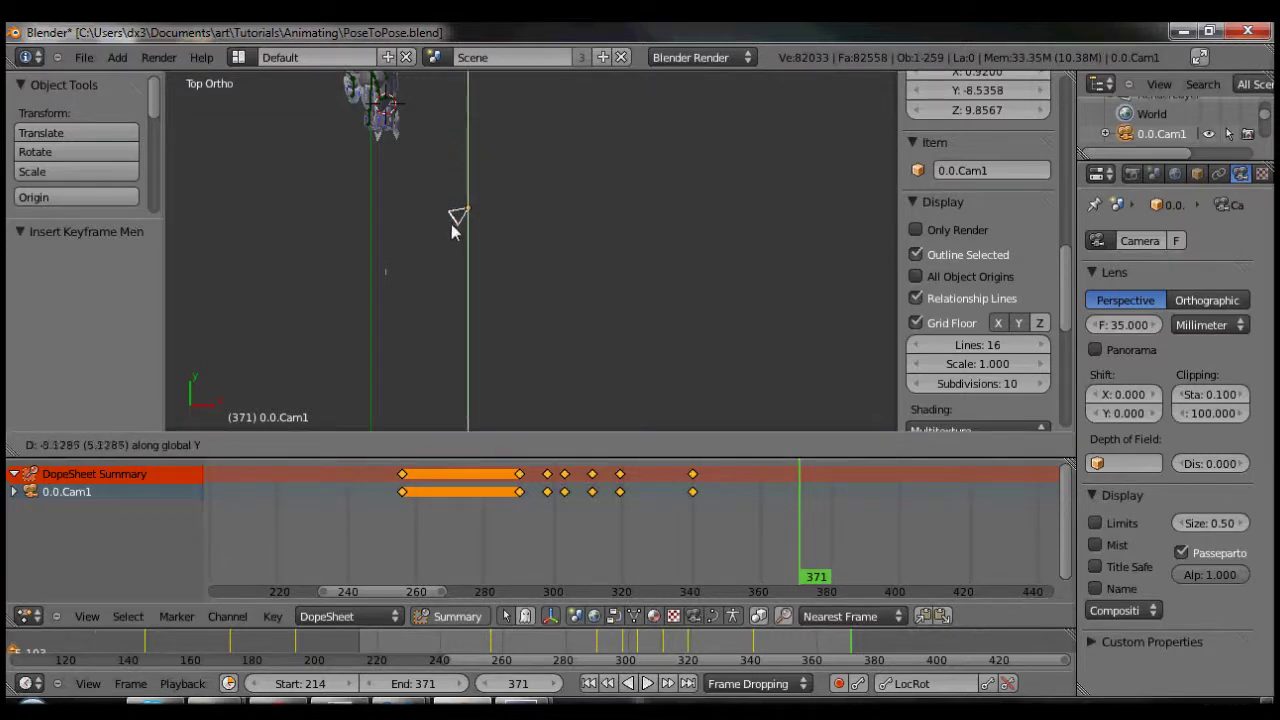
click(458, 224)
key(g)
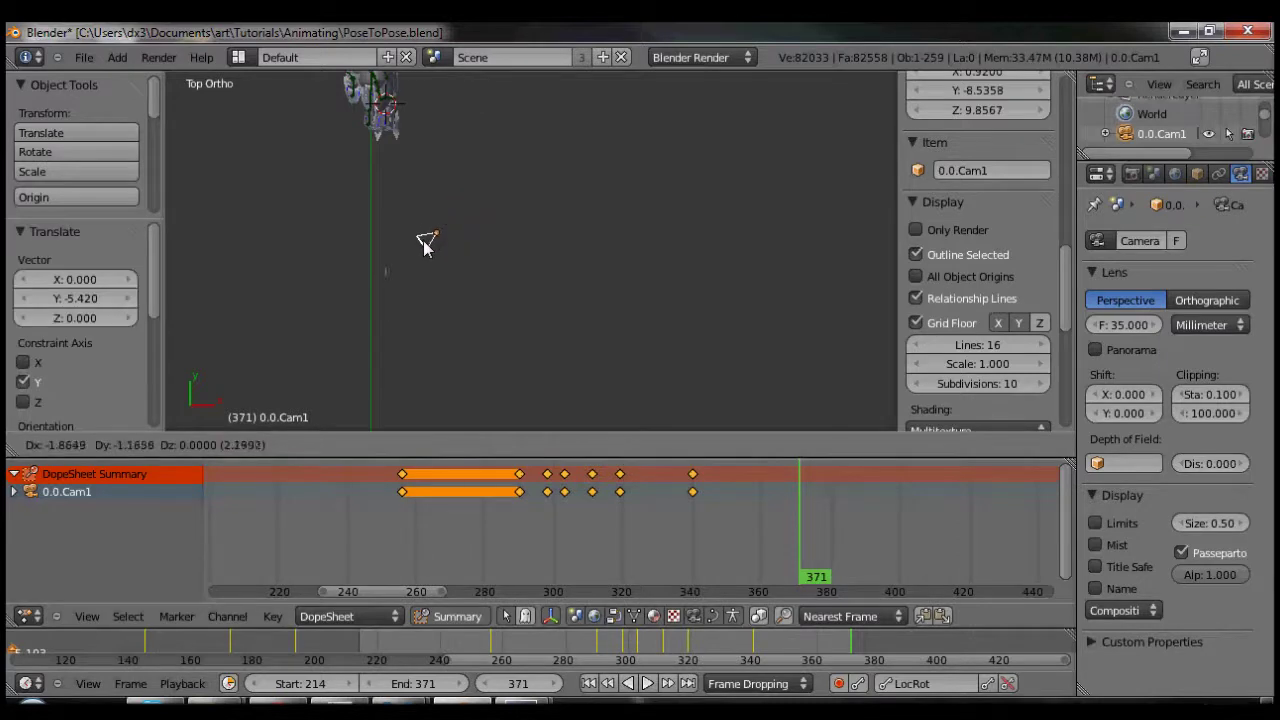
click(421, 252)
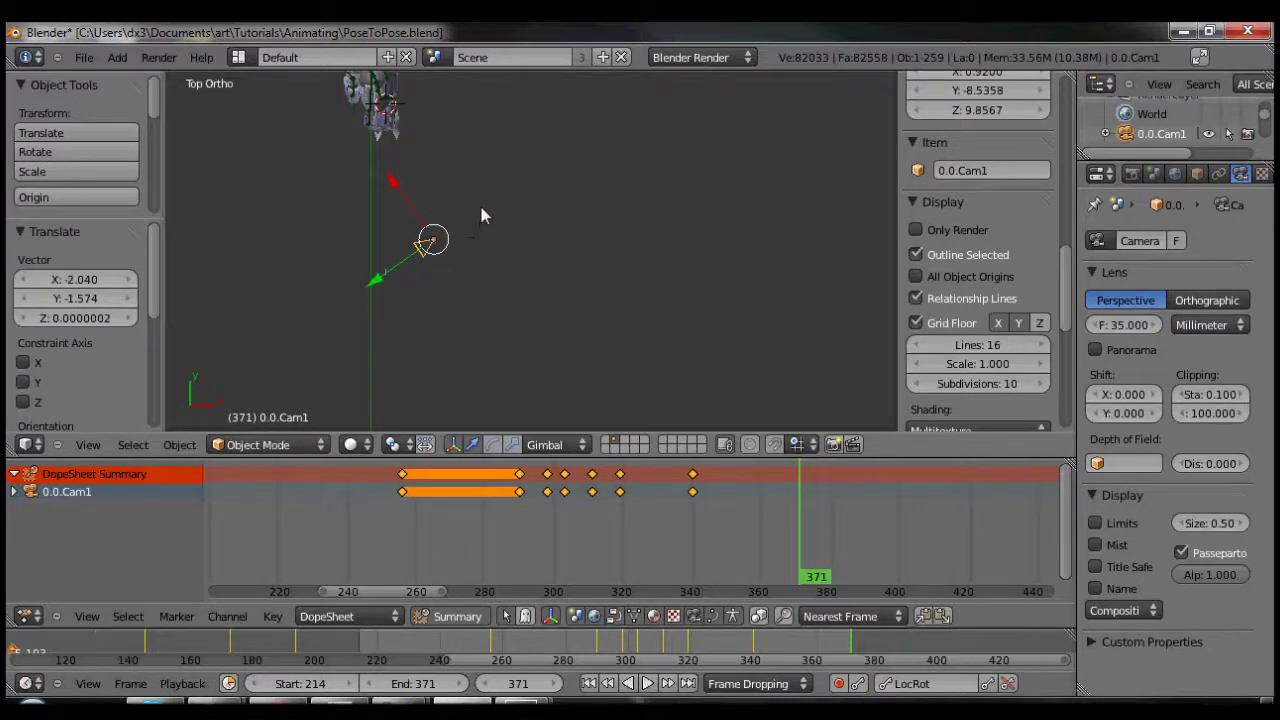
key(i)
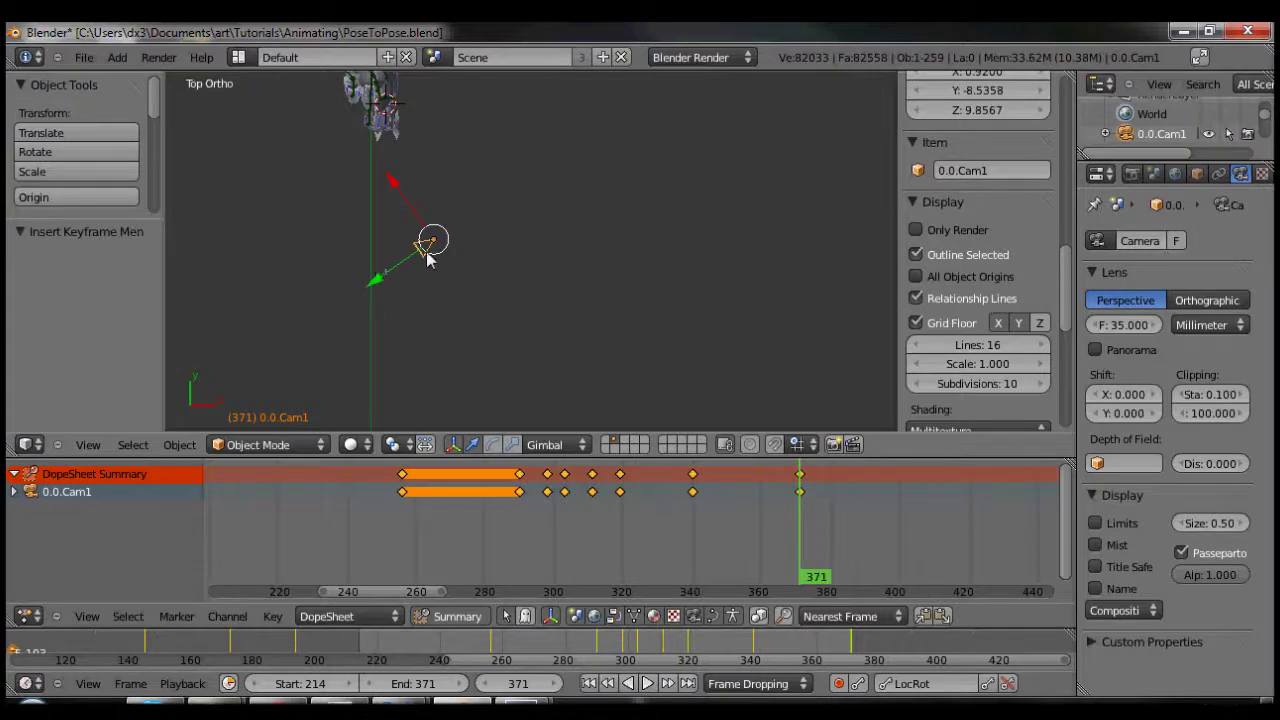
Step: Rotate the camera, check the pose at frame 355, and return to camera view
key(r)
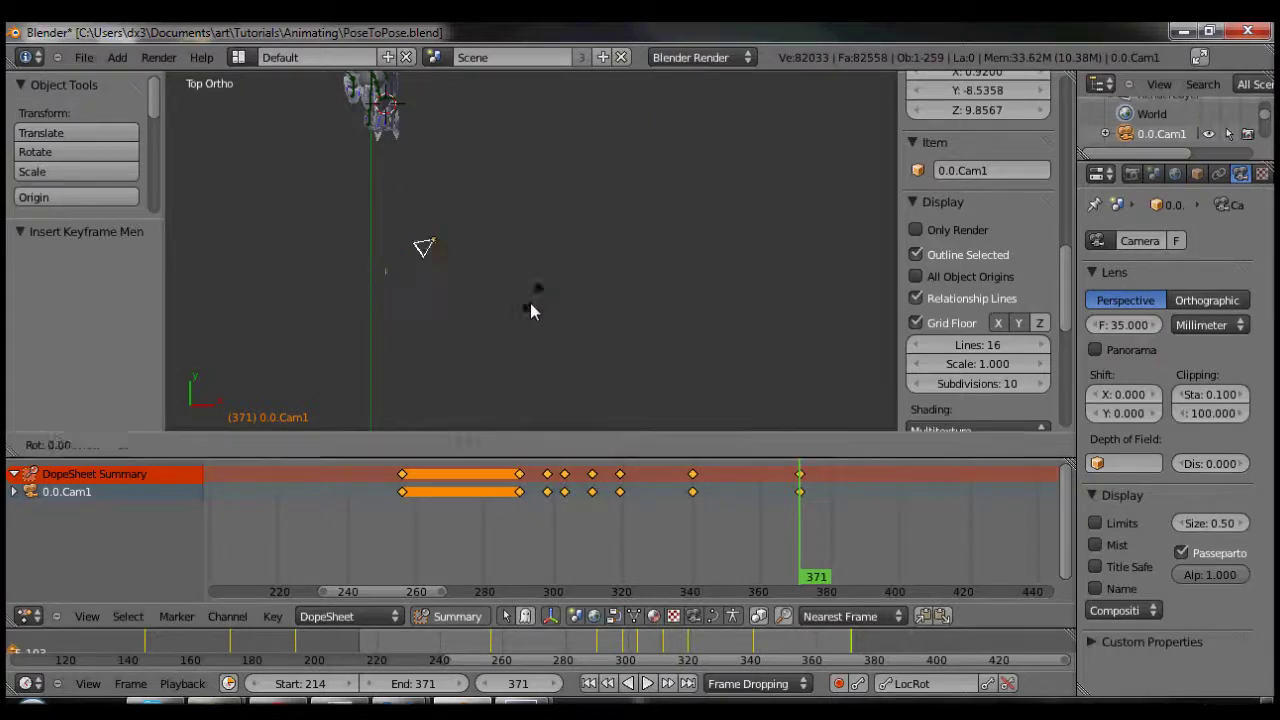
click(409, 328)
key(r)
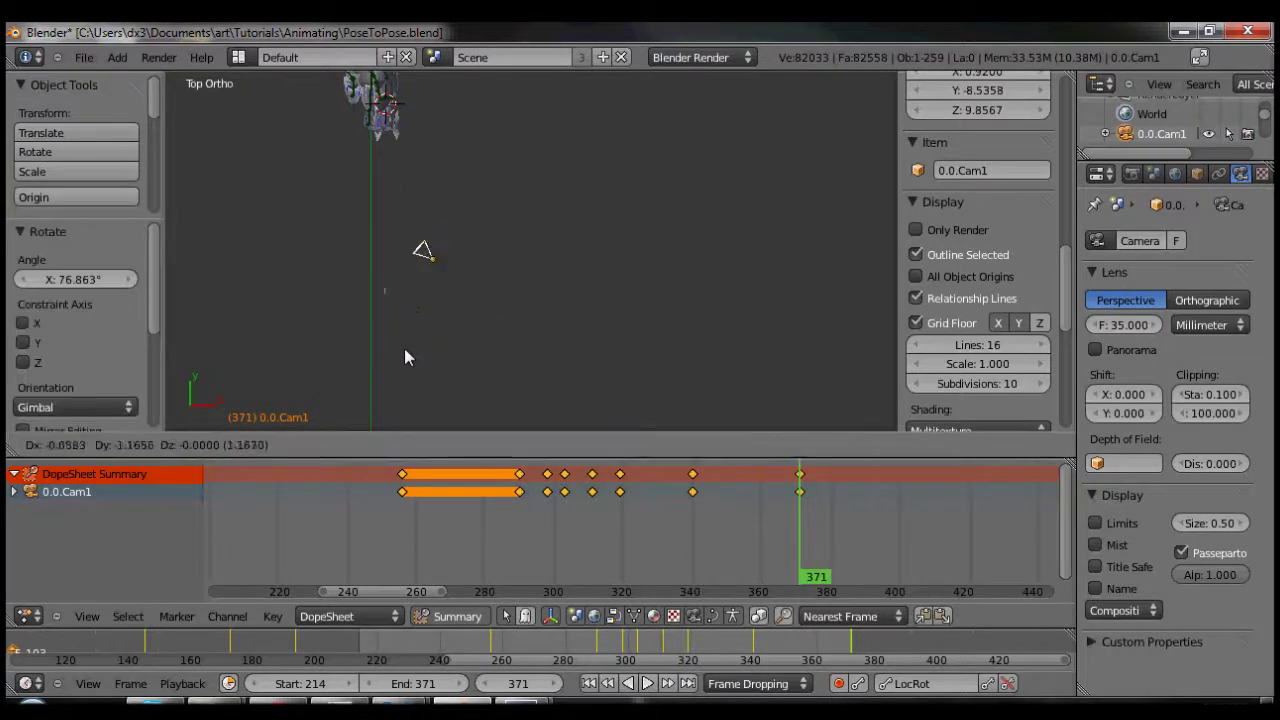
key(Escape)
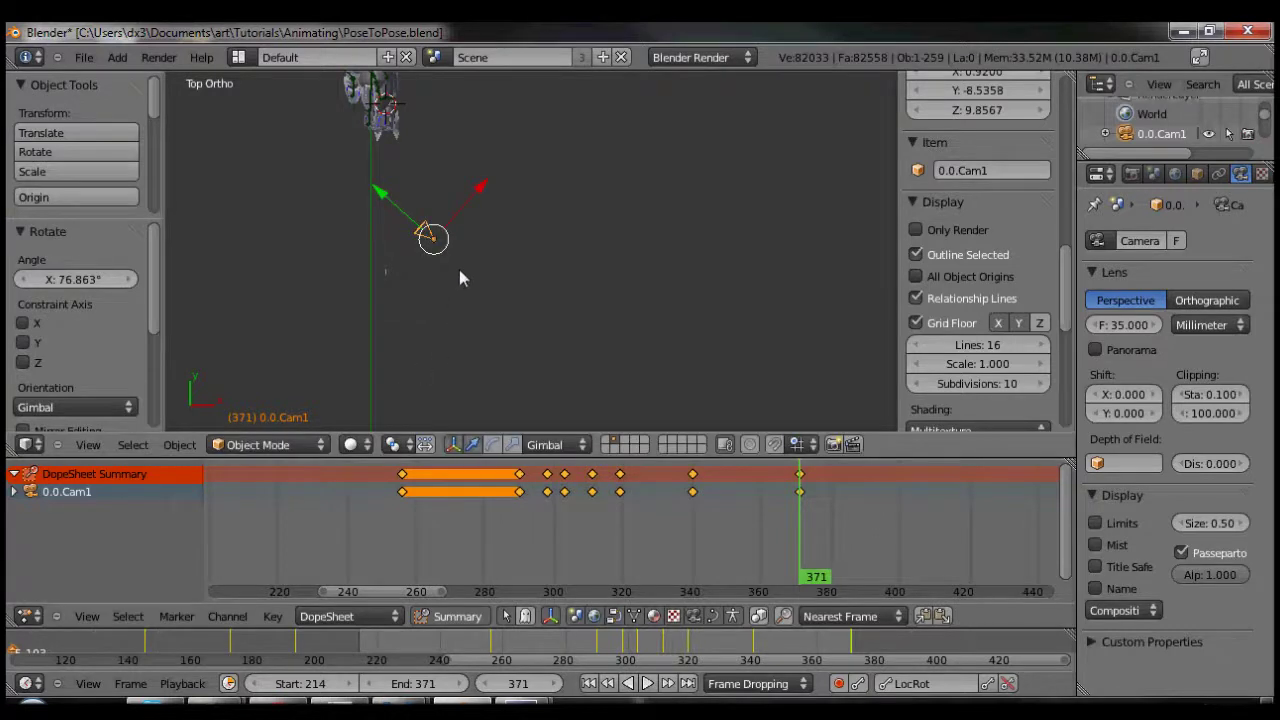
mouse_move(786, 505)
mouse_down()
mouse_move(720, 505)
mouse_move(808, 500)
mouse_up()
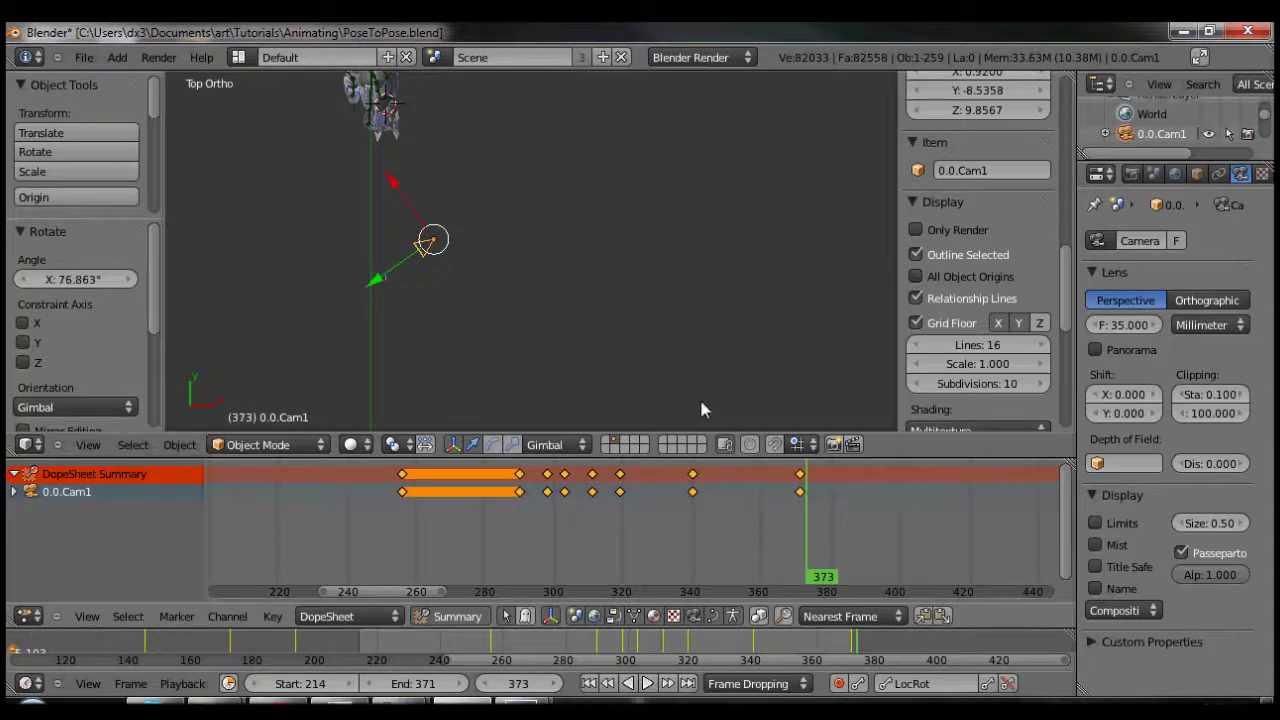
key(KP_0)
Step: From top view, select Cylinder.024 and zoom out the dope sheet to see its keys at 294, 340 and ~525
drag(722, 528, 932, 537)
key(KP_0)
key(KP_7)
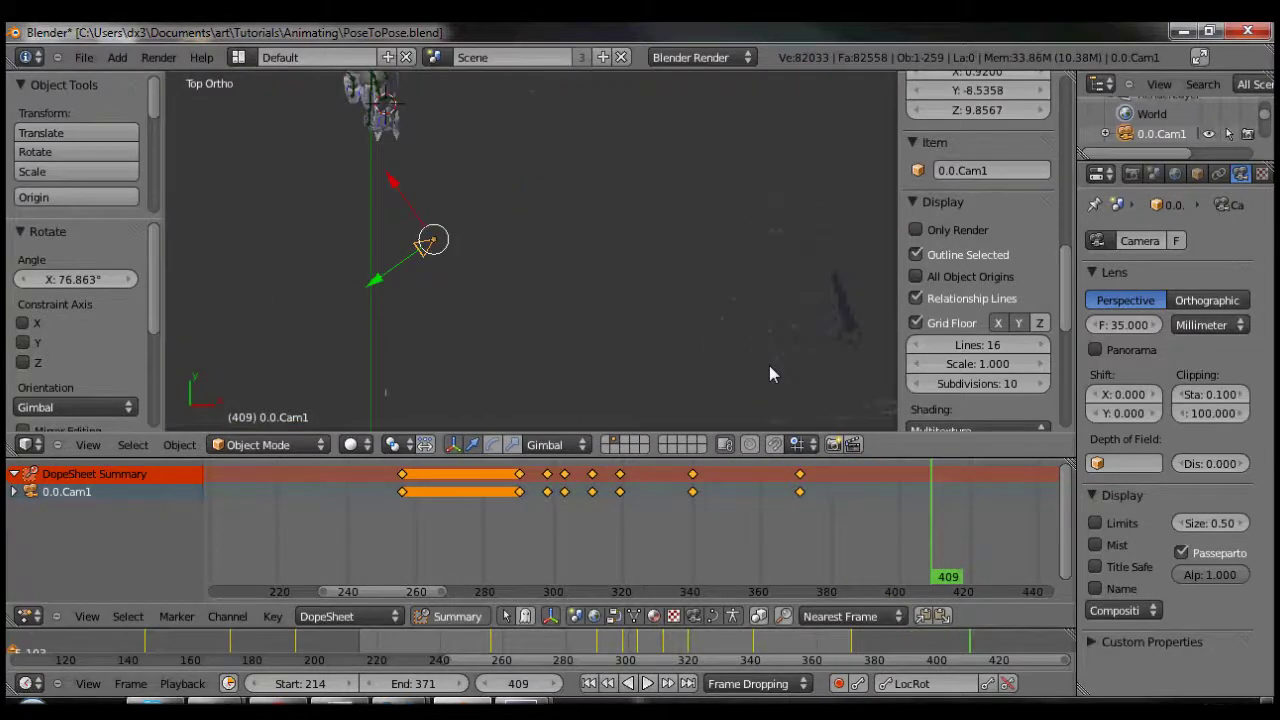
right_click(387, 394)
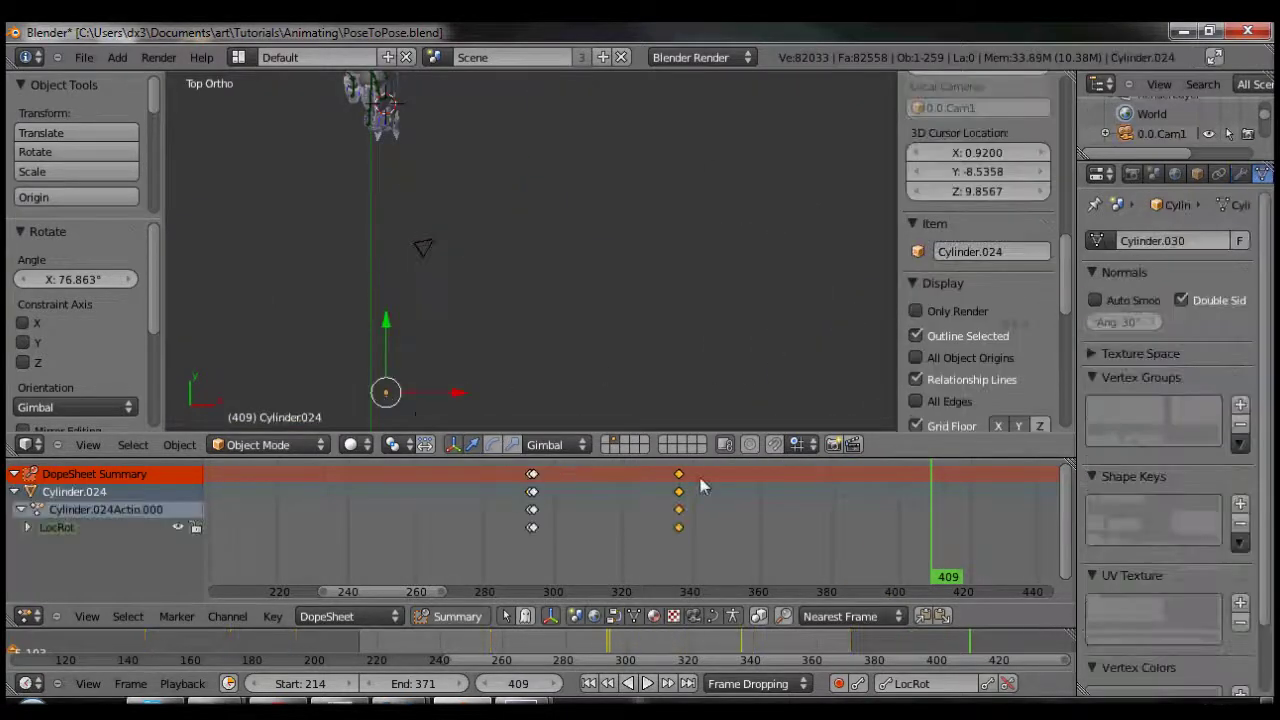
scroll(885, 524, down, 2)
scroll(890, 519, down, 5)
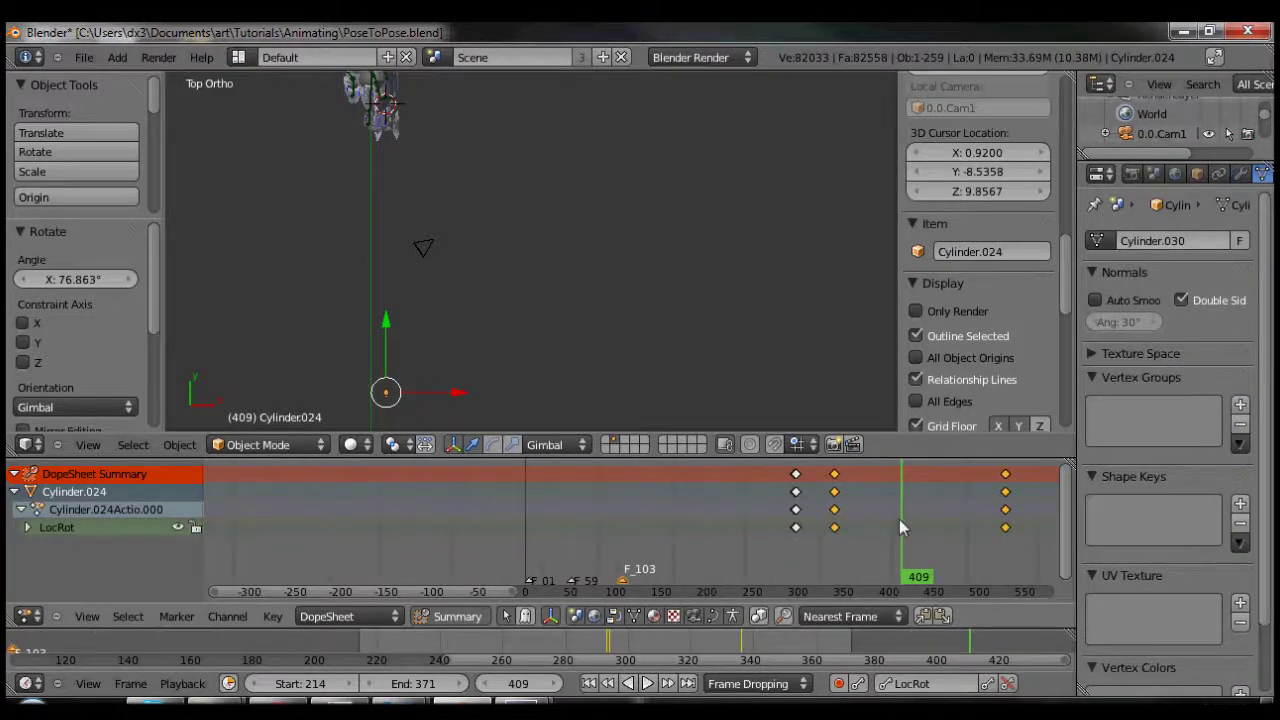